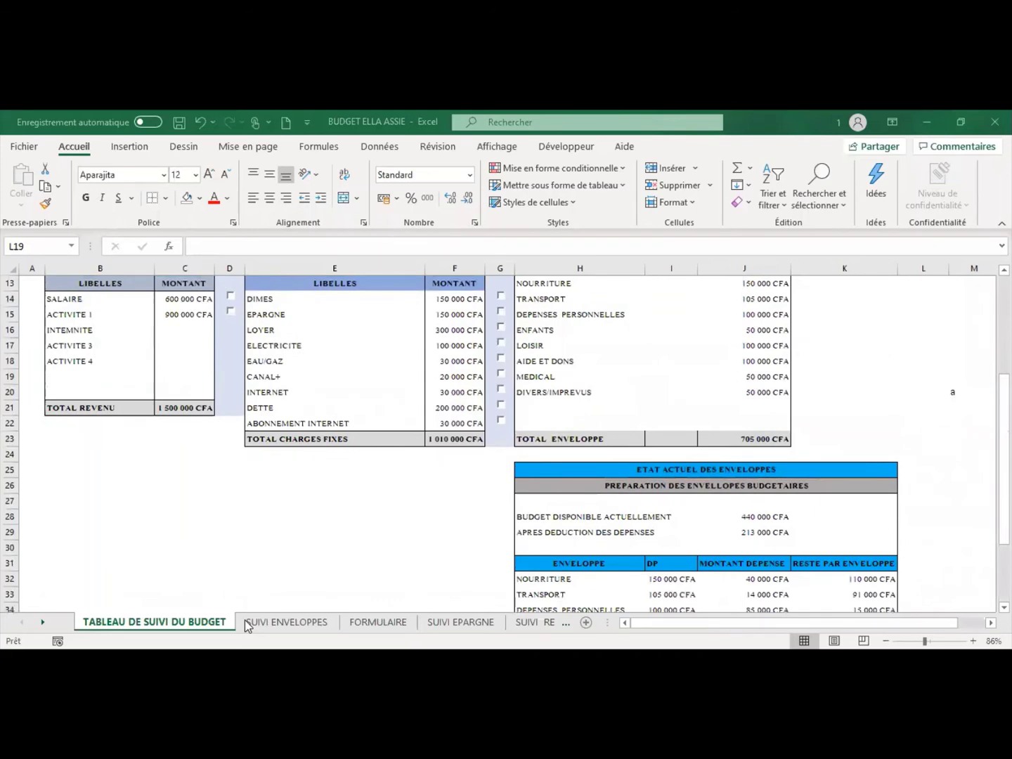
Step: On the SUIVI ENVELOPPES sheet, widen the MONTANT DEPENSES, CATEGORIE and MODE DE PAIEMENT columns of the January table
{"action": "left_click", "coordinate": [248, 623]}
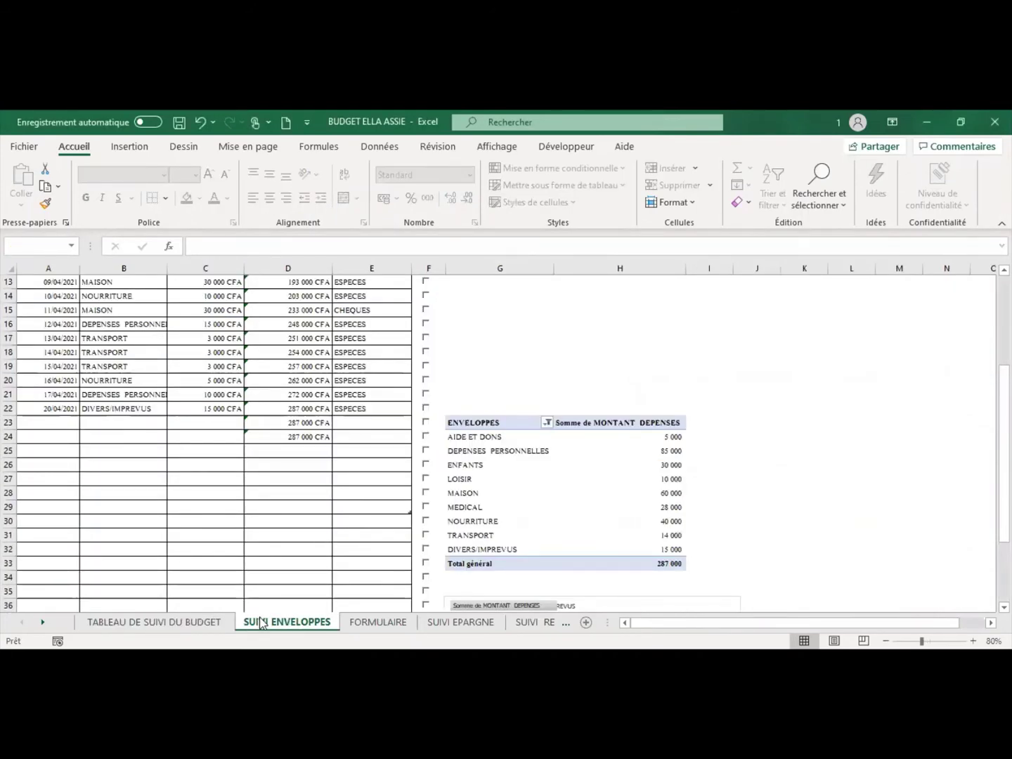
{"action": "scroll", "coordinate": [263, 592], "scroll_direction": "up", "scroll_amount": 4}
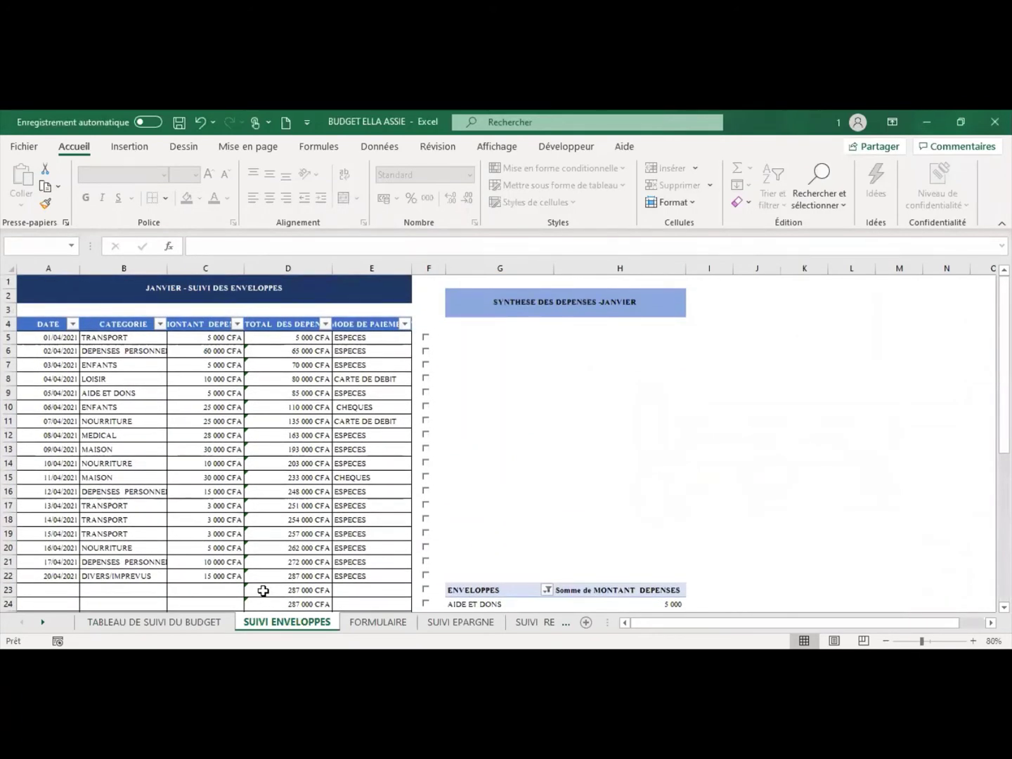
{"action": "scroll", "coordinate": [390, 444], "scroll_direction": "down", "scroll_amount": 2}
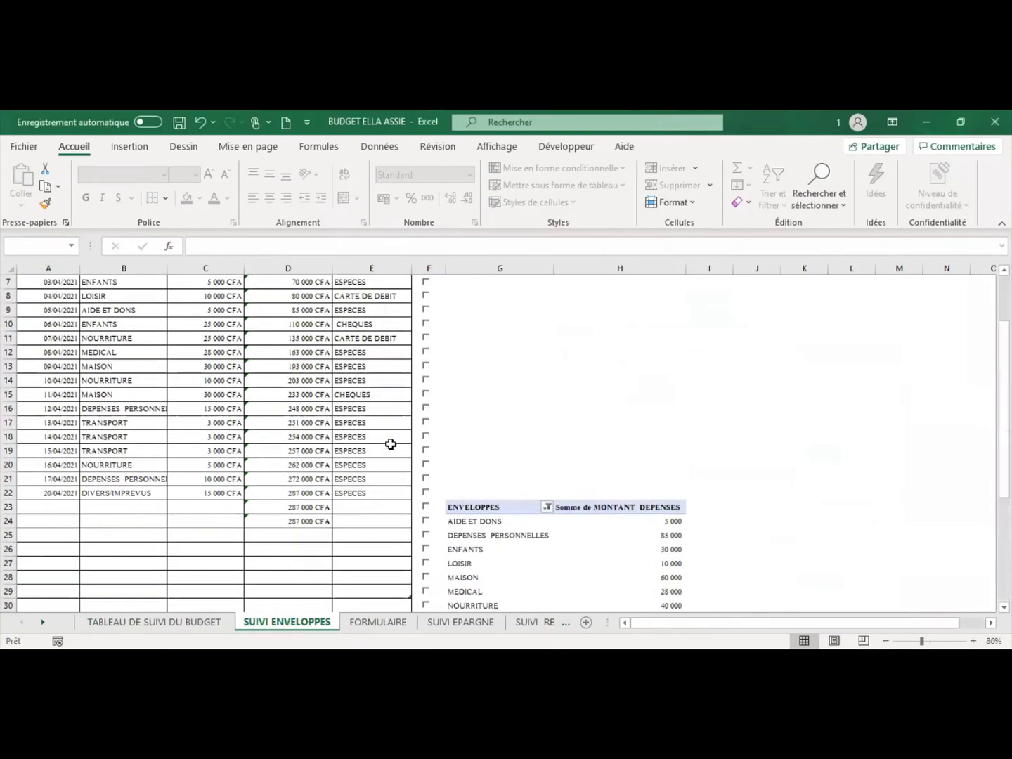
{"action": "scroll", "coordinate": [391, 444], "scroll_direction": "up", "scroll_amount": 2}
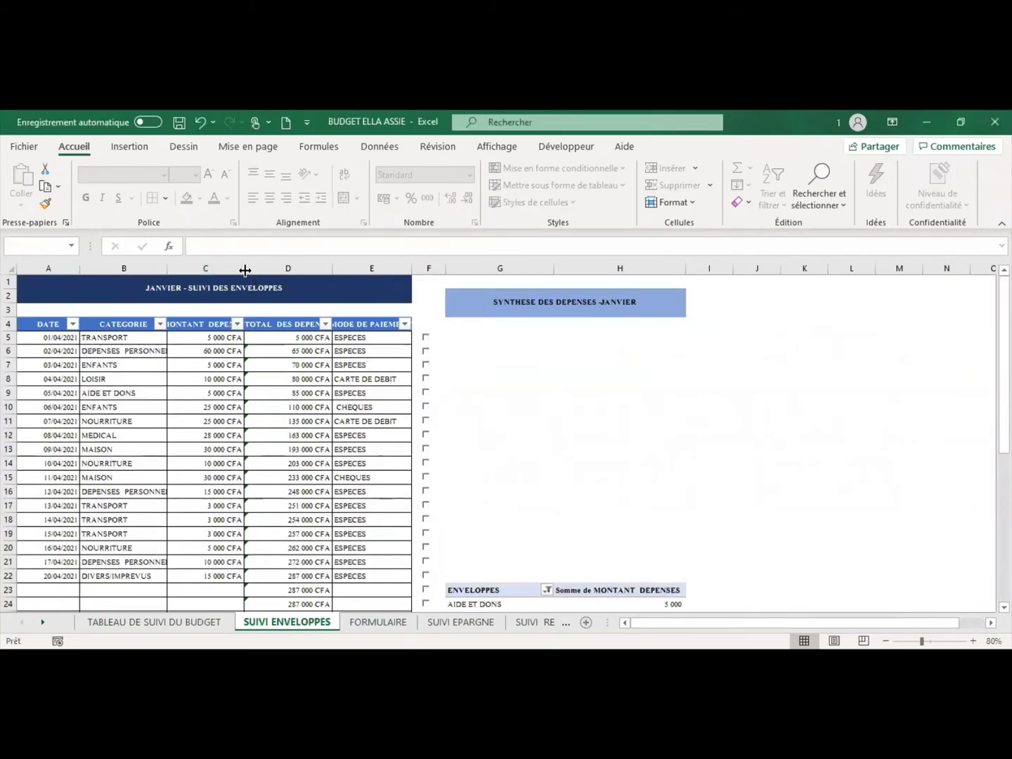
{"action": "left_click_drag", "start_coordinate": [245, 270], "coordinate": [264, 268]}
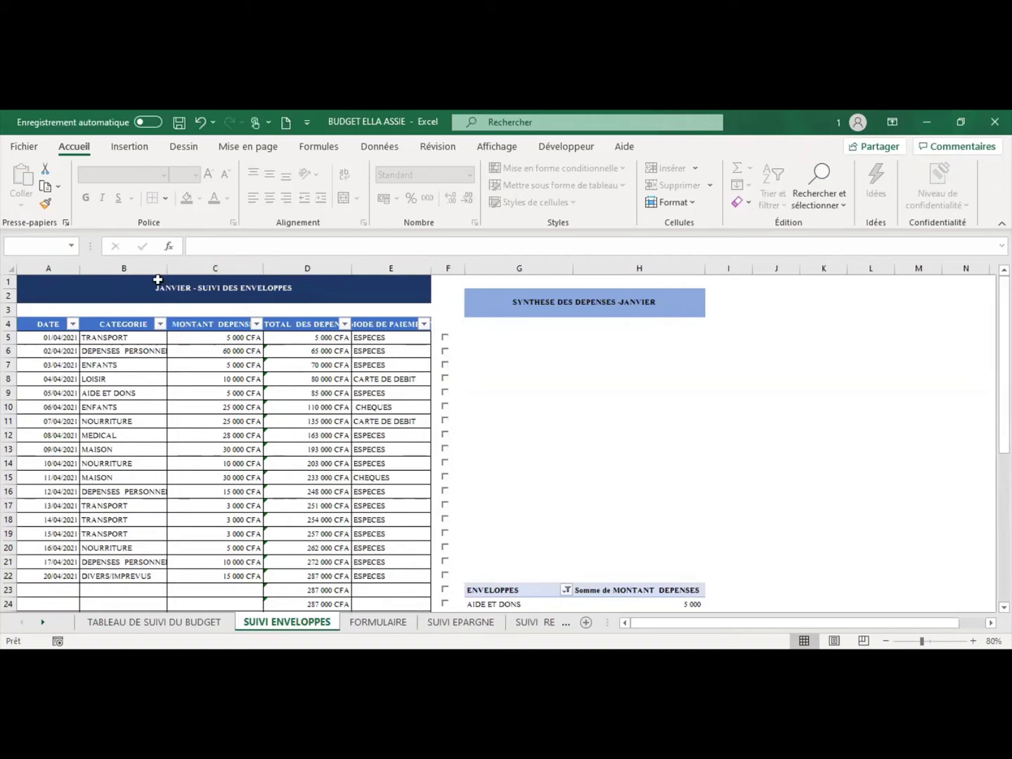
{"action": "left_click_drag", "start_coordinate": [167, 269], "coordinate": [186, 270]}
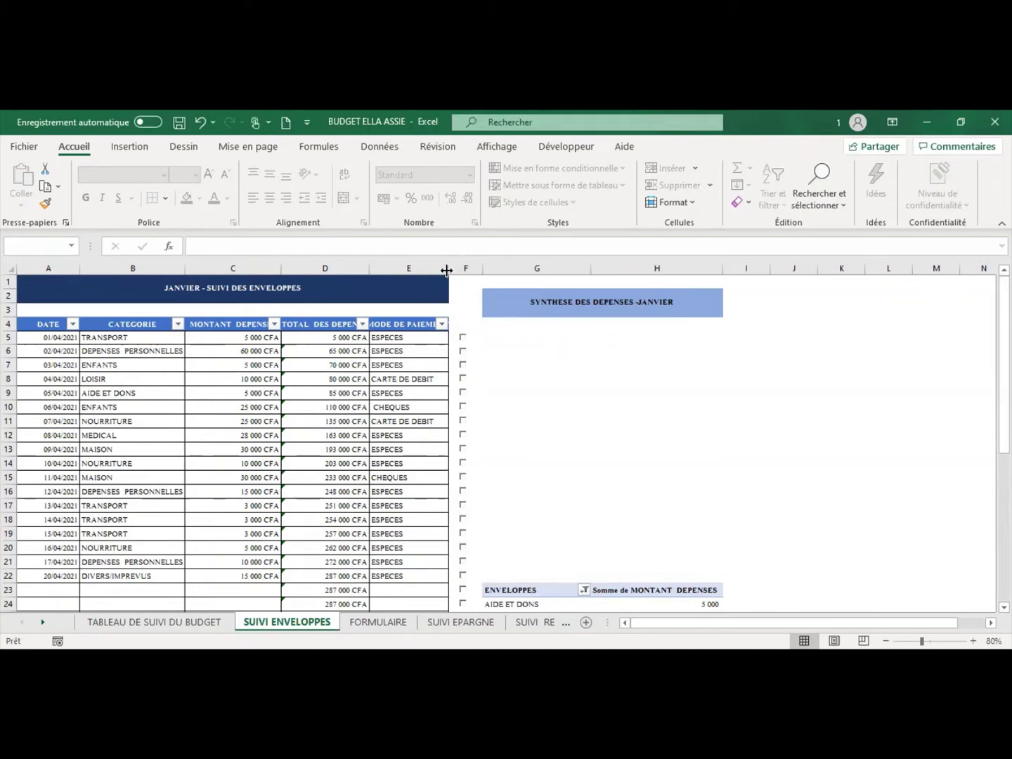
{"action": "left_click_drag", "start_coordinate": [446, 271], "coordinate": [465, 271]}
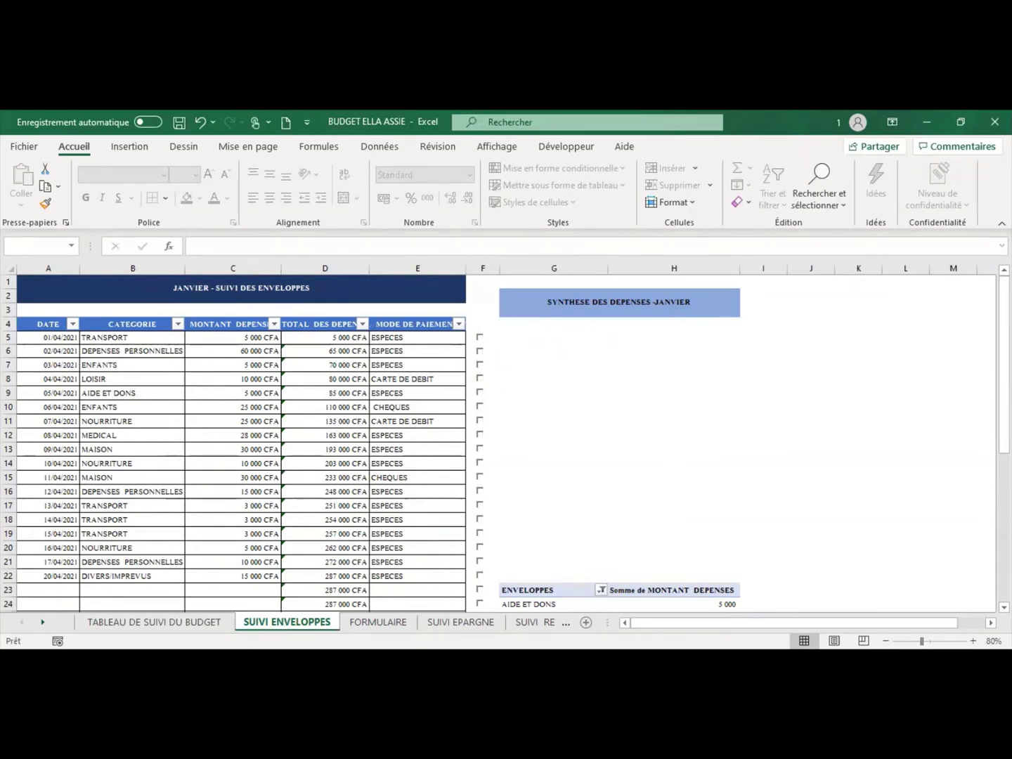
Step: Examine the January envelope table up close, including the payment mode choices offered in cell E5
{"action": "scroll", "coordinate": [517, 468], "scroll_direction": "up", "scroll_amount": 6, "text": "ctrl"}
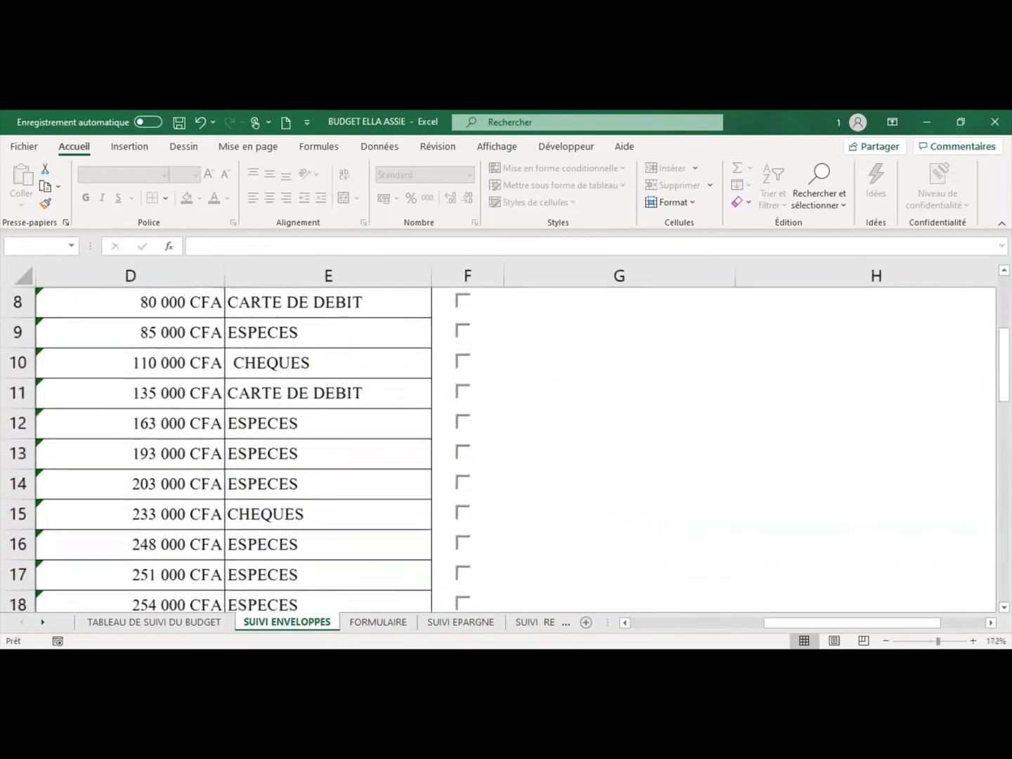
{"action": "scroll", "coordinate": [516, 468], "scroll_direction": "up", "scroll_amount": 3}
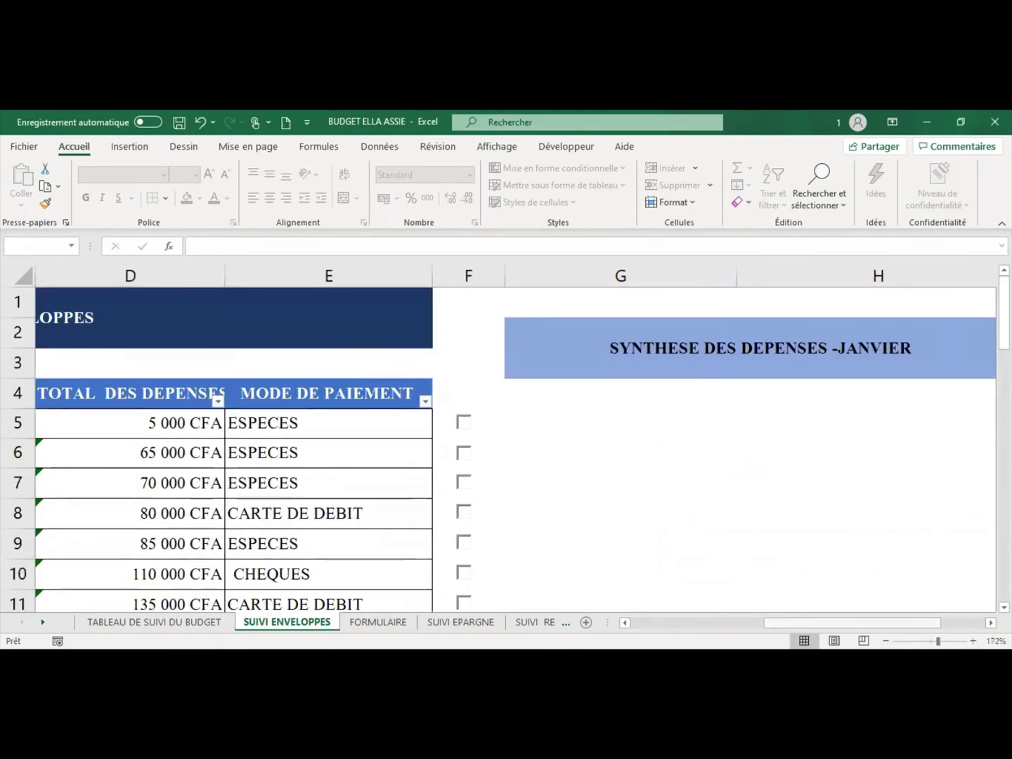
{"action": "left_click_drag", "start_coordinate": [907, 623], "coordinate": [772, 622]}
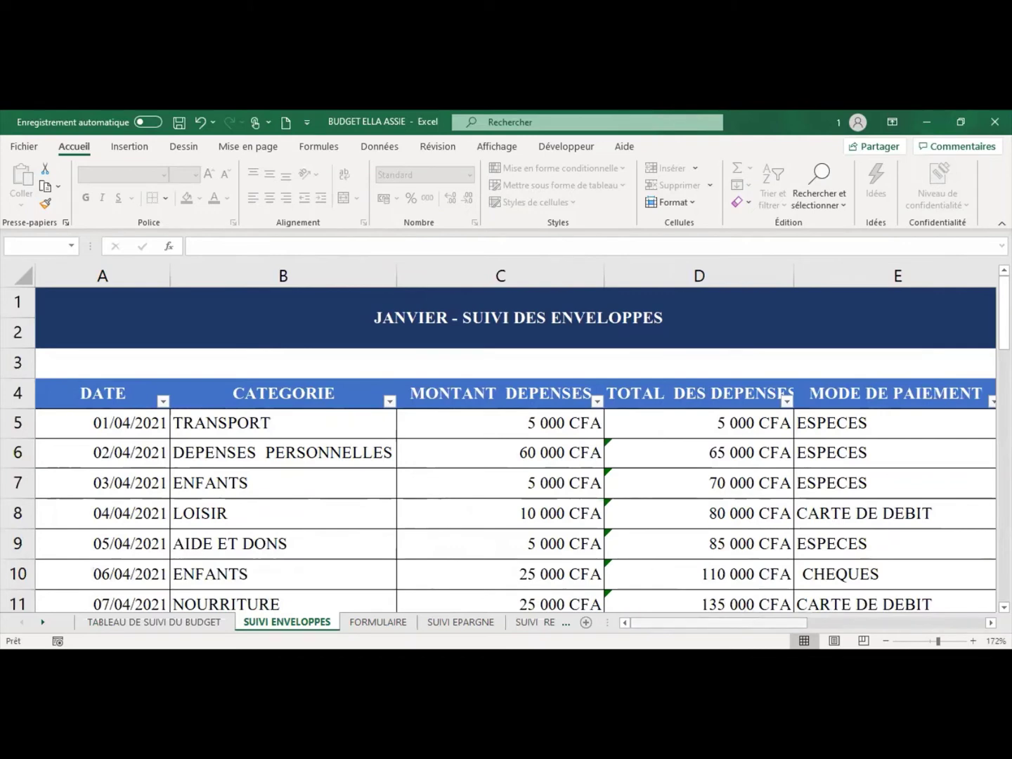
{"action": "left_click_drag", "start_coordinate": [719, 623], "coordinate": [808, 622]}
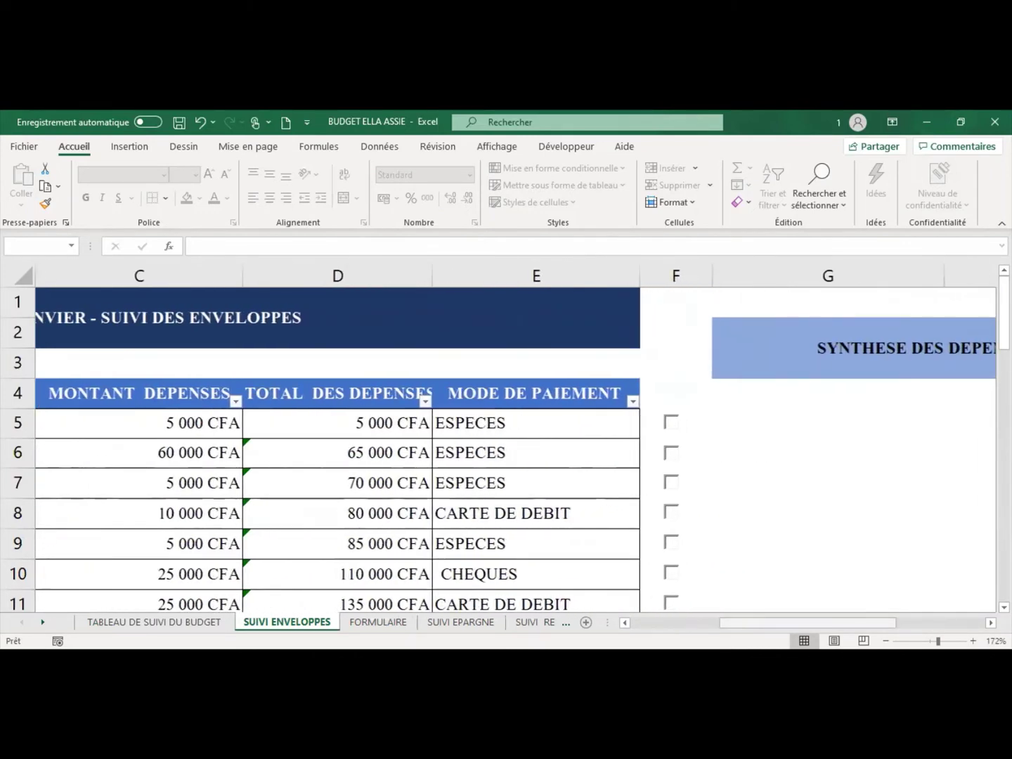
{"action": "left_click", "coordinate": [596, 425]}
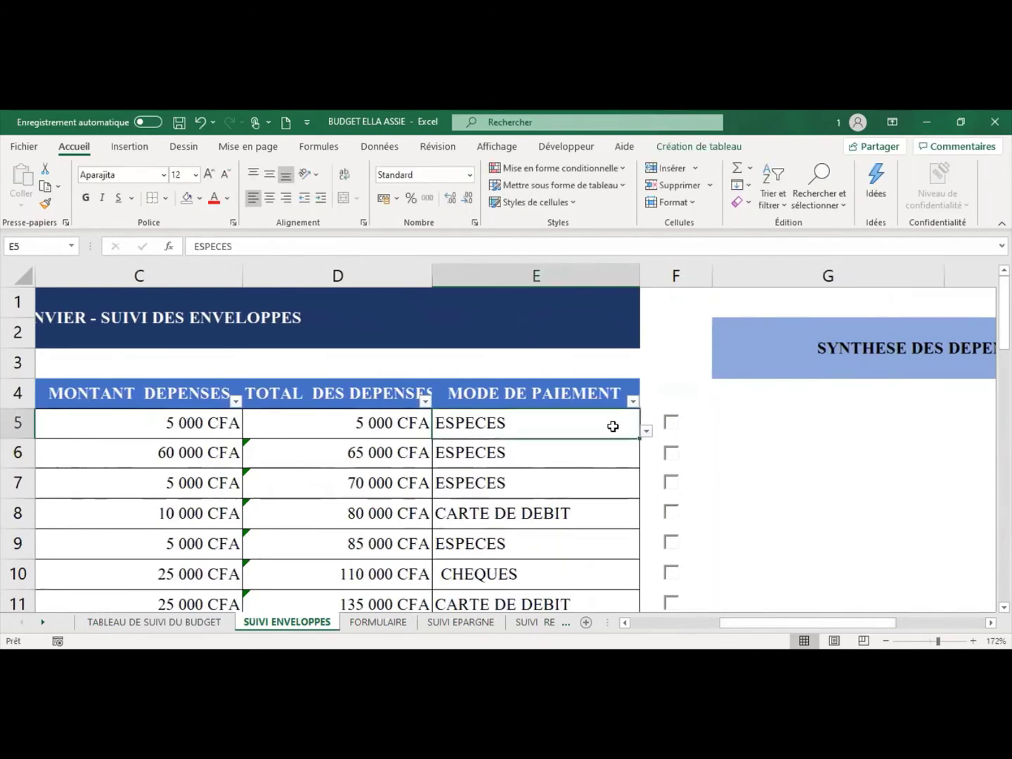
{"action": "left_click", "coordinate": [644, 434]}
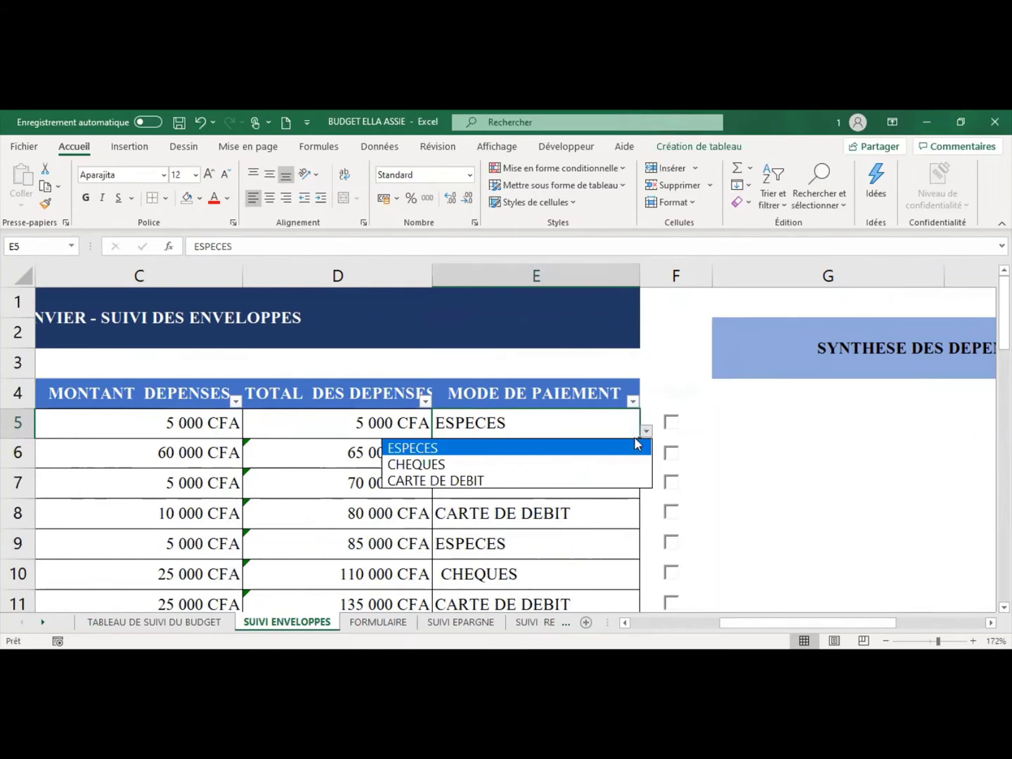
{"action": "left_click", "coordinate": [772, 437]}
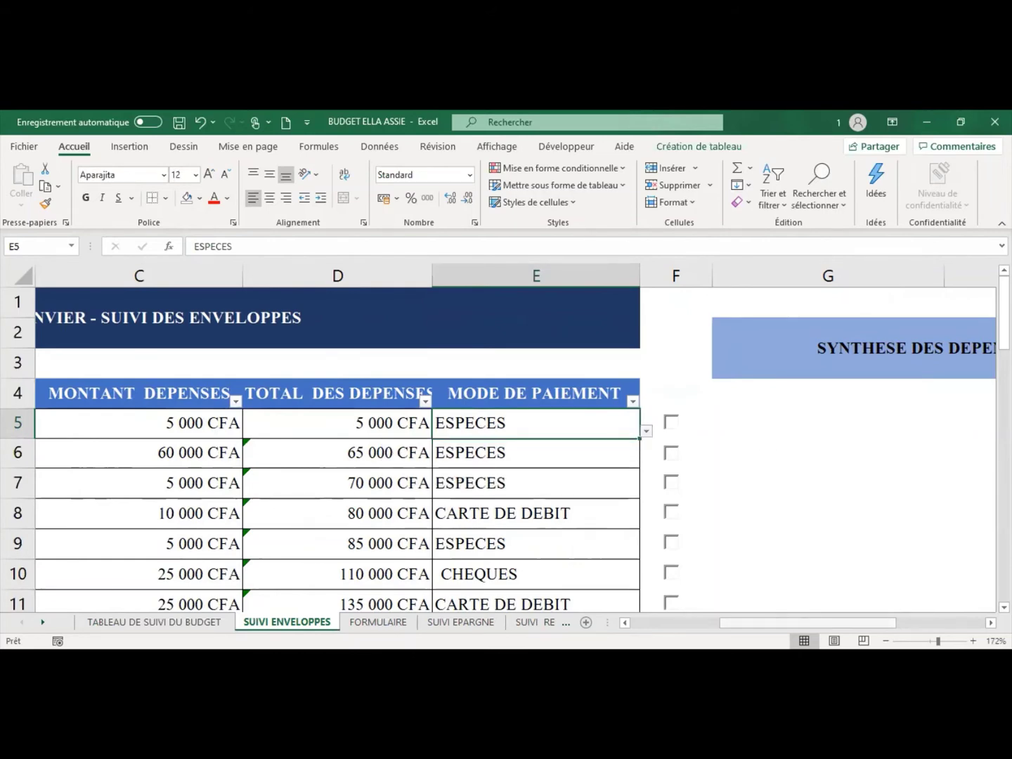
{"action": "scroll", "coordinate": [505, 436], "scroll_direction": "left", "scroll_amount": 3}
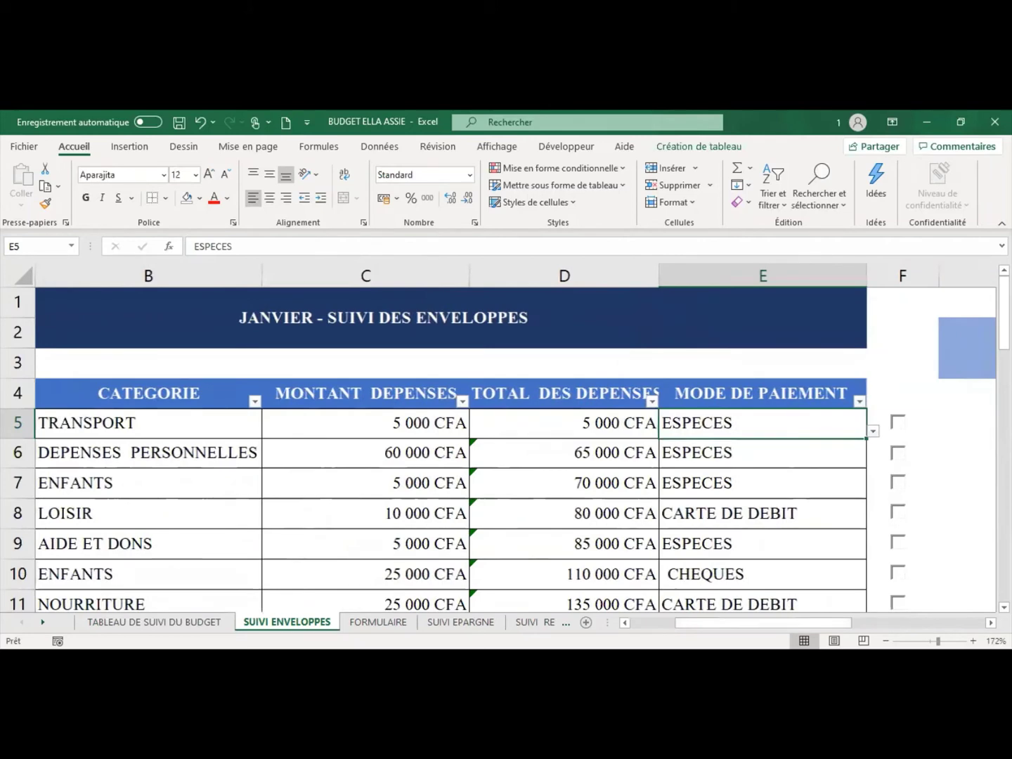
{"action": "scroll", "coordinate": [506, 435], "scroll_direction": "up", "scroll_amount": 2}
{"action": "scroll", "coordinate": [506, 436], "scroll_direction": "down", "scroll_amount": 7}
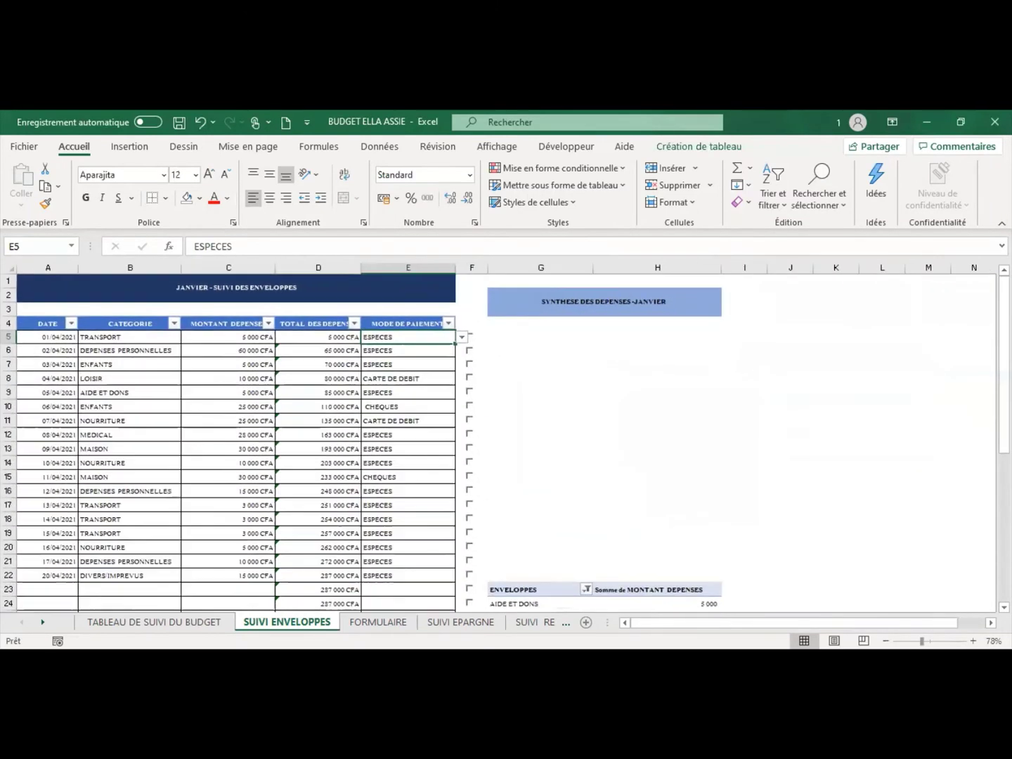
Step: On the FORMULAIRE sheet, widen column D to fit the REMBOURSEMENT heading
{"action": "left_click", "coordinate": [407, 623]}
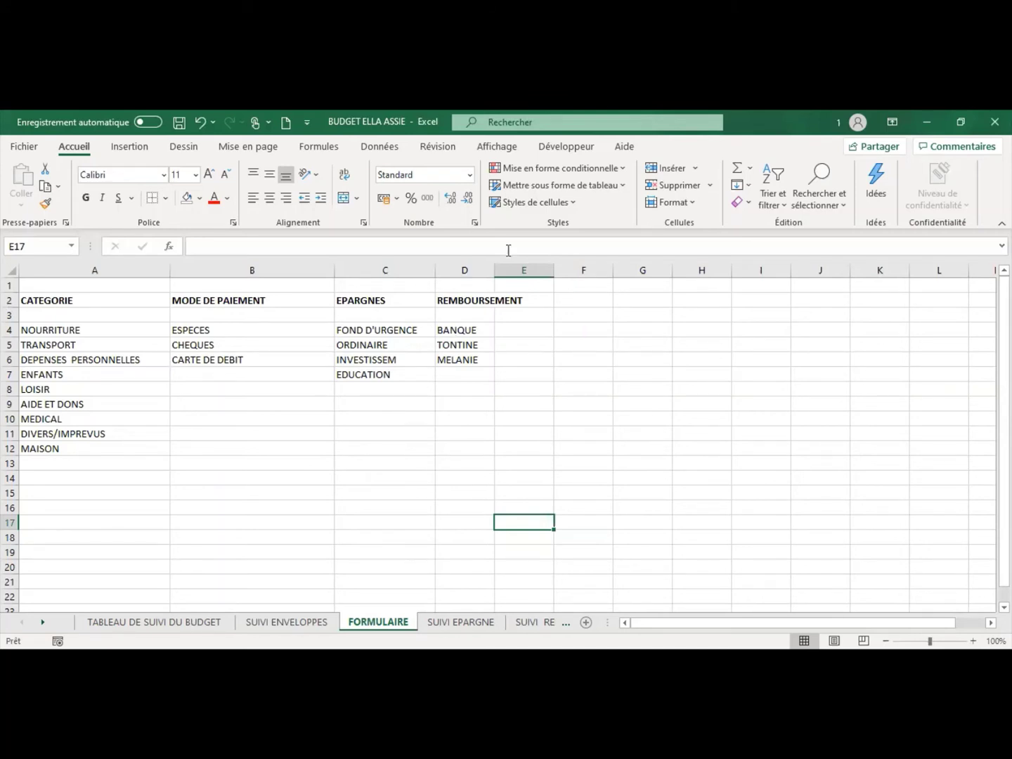
{"action": "left_click_drag", "start_coordinate": [495, 273], "coordinate": [539, 289]}
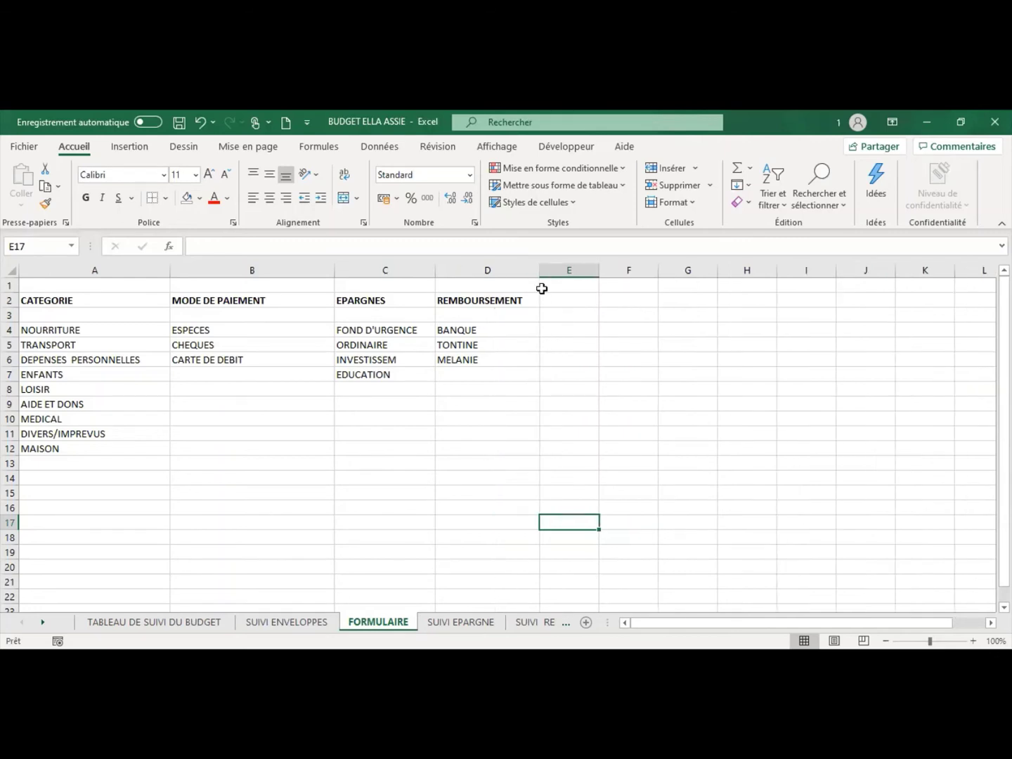
{"action": "left_click", "coordinate": [506, 363]}
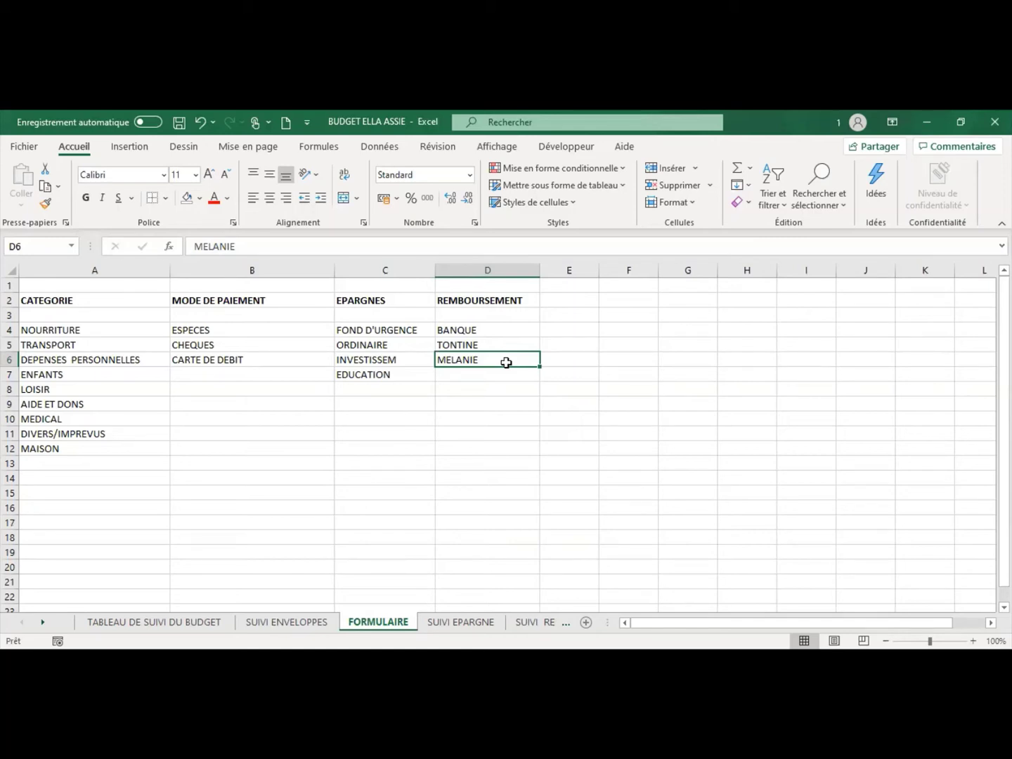
Step: On the SUIVI EPARGNE sheet, change the table title in A1 to "JANVIER - SUIVI EPARGNES"
{"action": "left_click", "coordinate": [451, 622]}
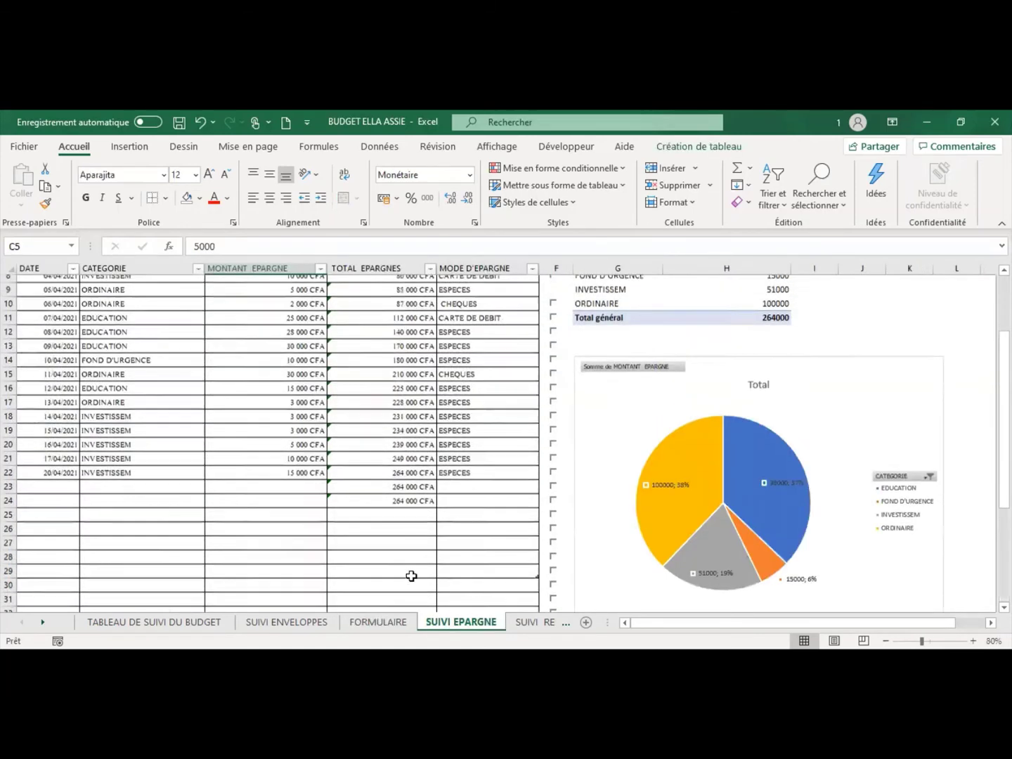
{"action": "scroll", "coordinate": [419, 575], "scroll_direction": "up", "scroll_amount": 3}
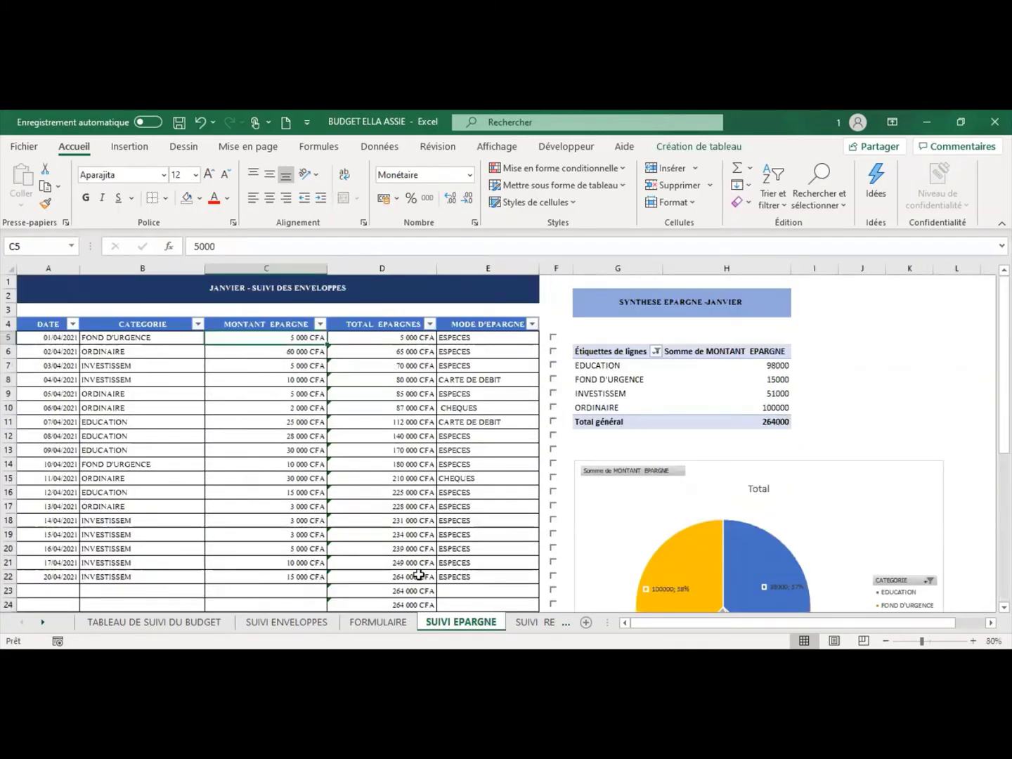
{"action": "left_click", "coordinate": [222, 292]}
{"action": "left_click_drag", "start_coordinate": [345, 246], "coordinate": [269, 246]}
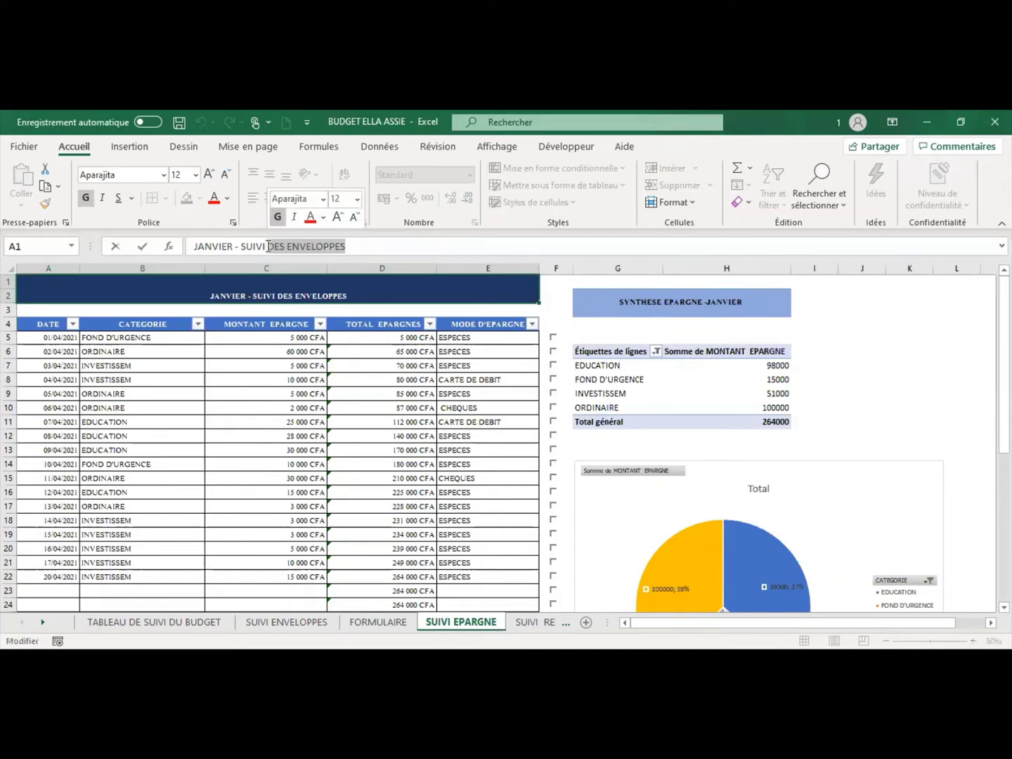
{"action": "type", "text": "EPARG"}
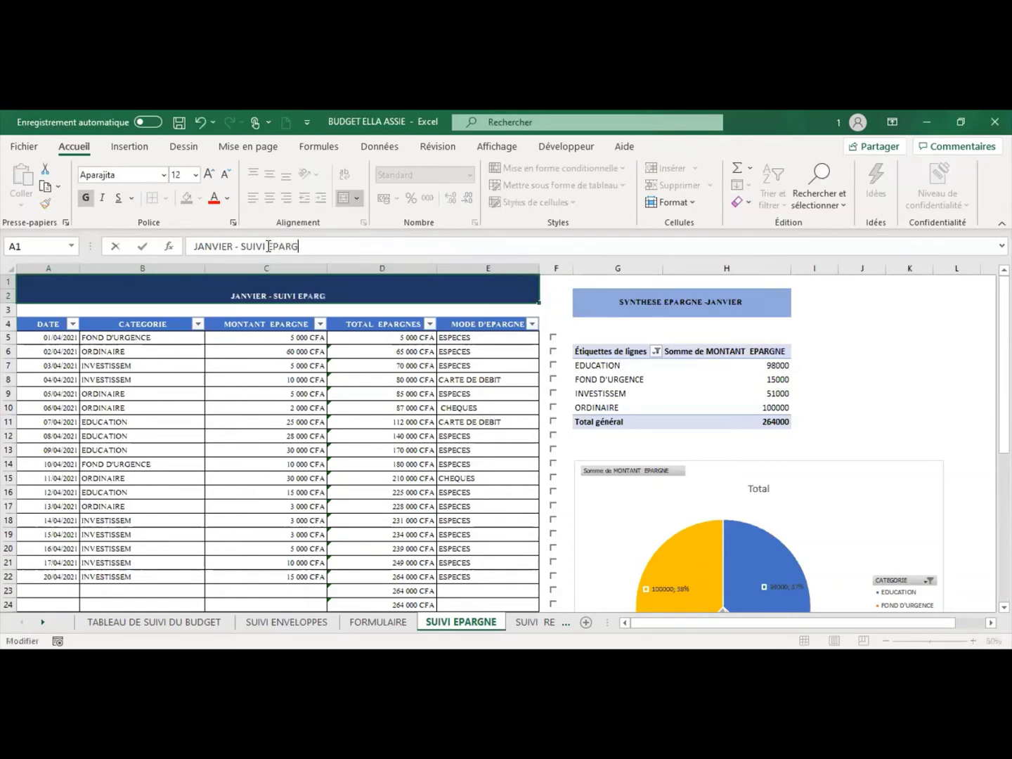
{"action": "type", "text": "NES"}
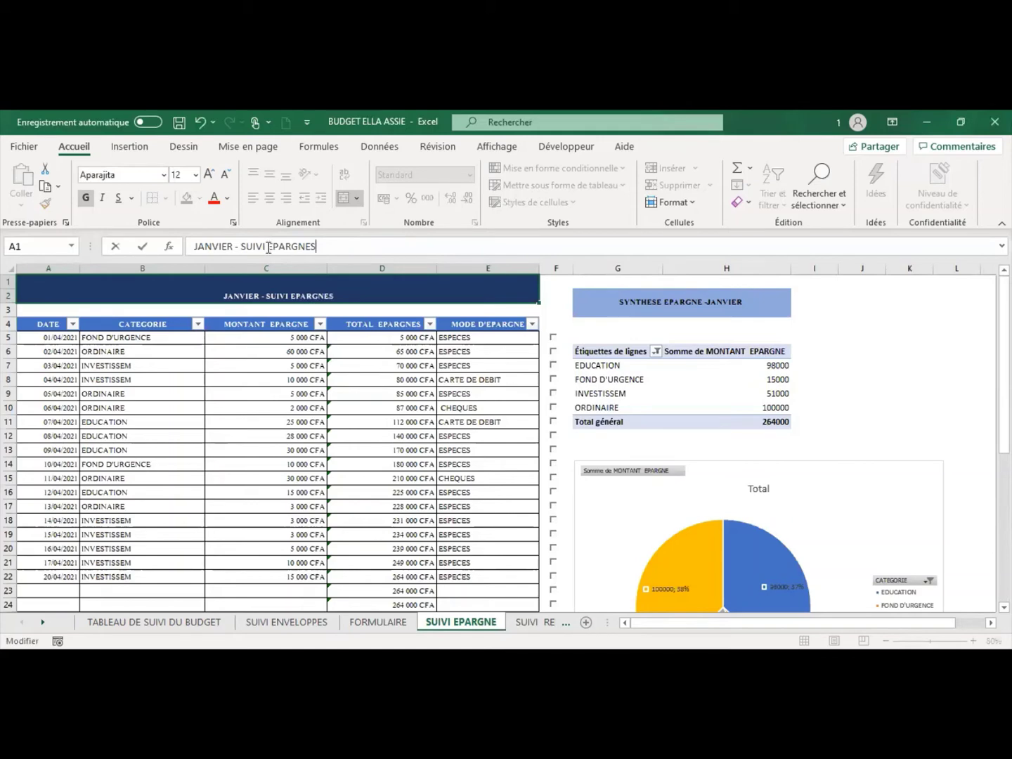
{"action": "left_click", "coordinate": [874, 312]}
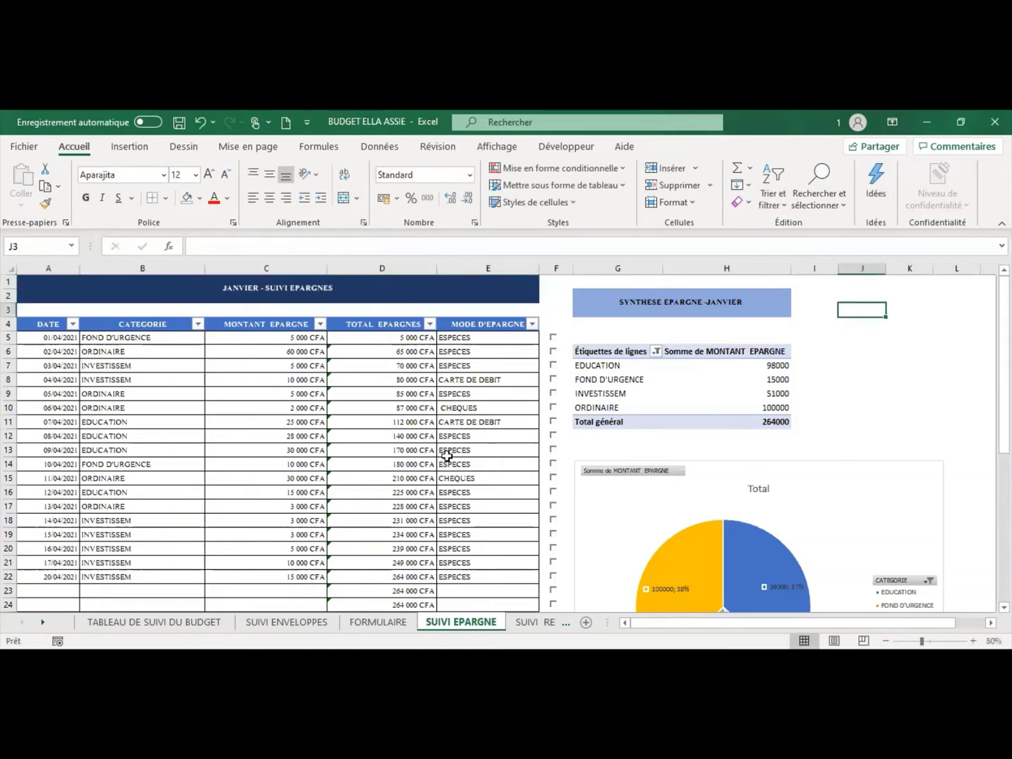
Step: Review the savings table, checking the category choices in B5 and the savings mode choices in E5
{"action": "scroll", "coordinate": [447, 456], "scroll_direction": "down", "scroll_amount": 4}
{"action": "scroll", "coordinate": [446, 456], "scroll_direction": "up", "scroll_amount": 4}
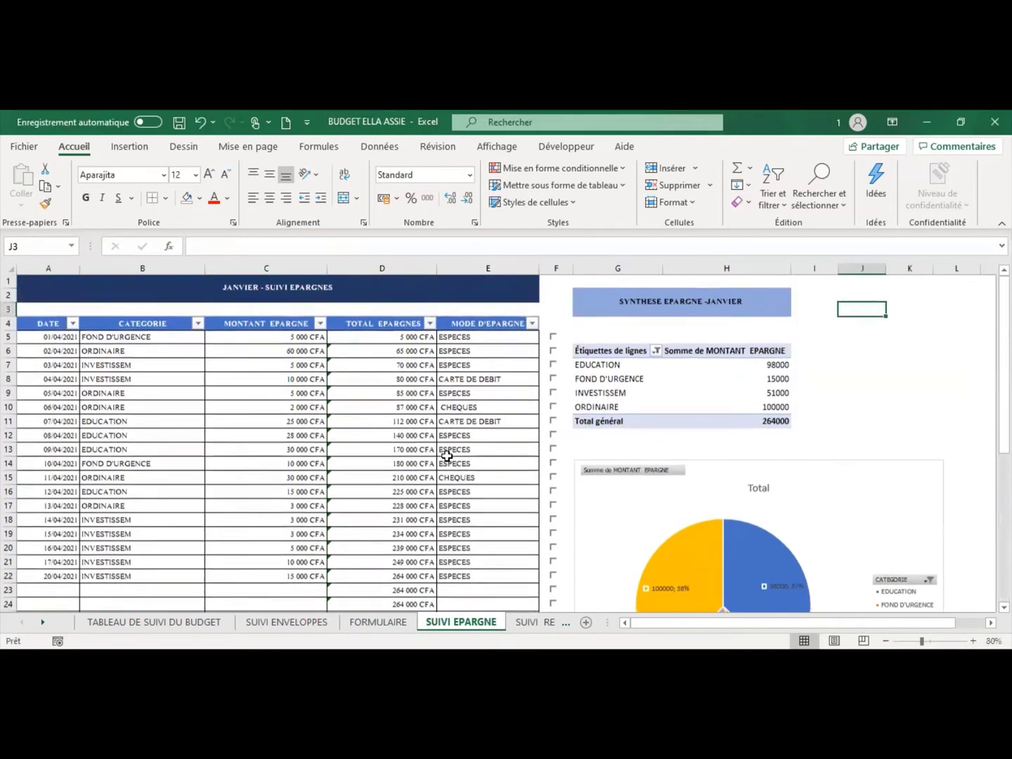
{"action": "left_click", "coordinate": [165, 338]}
{"action": "left_click", "coordinate": [212, 339]}
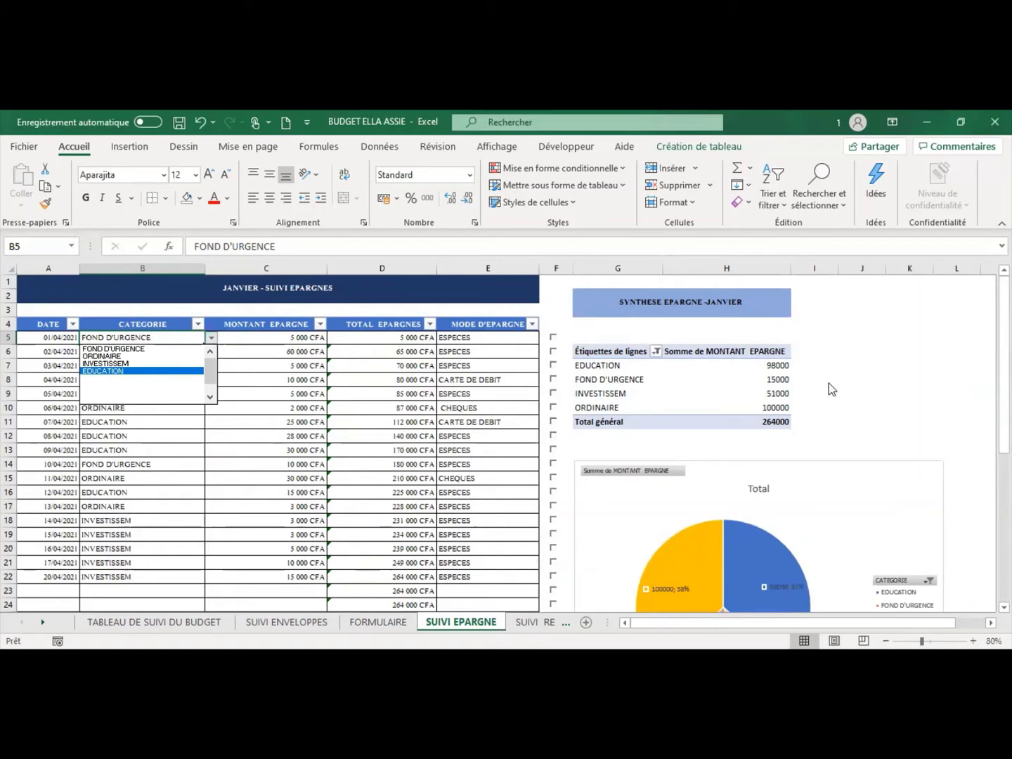
{"action": "key", "text": "Escape"}
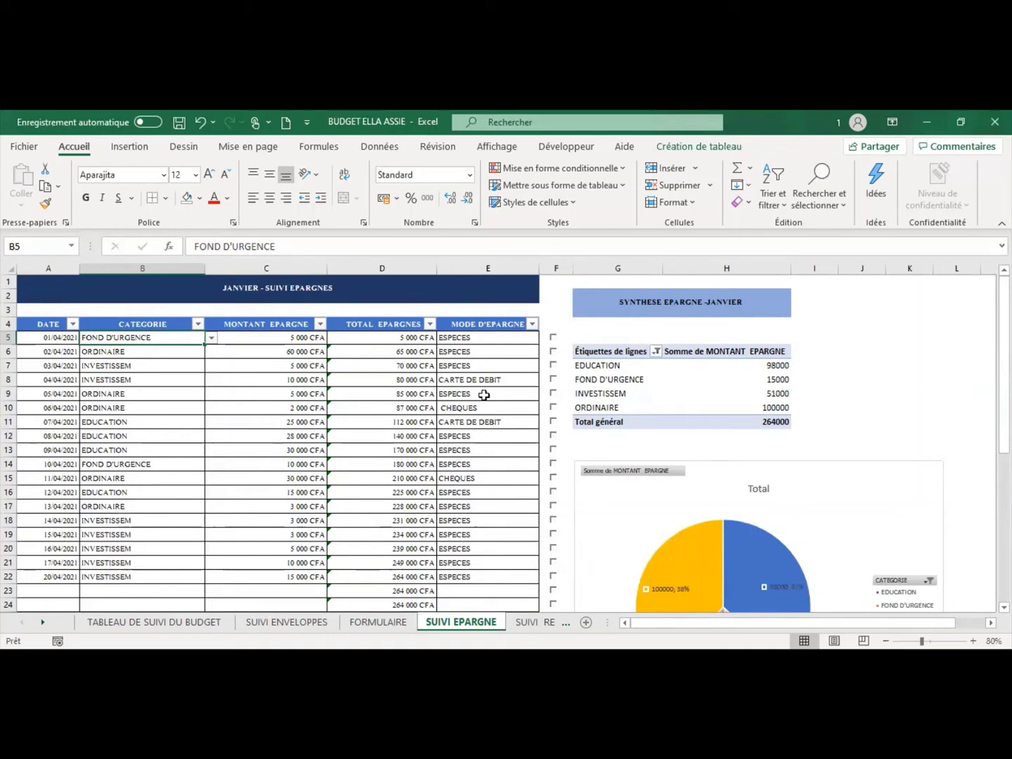
{"action": "left_click", "coordinate": [516, 337]}
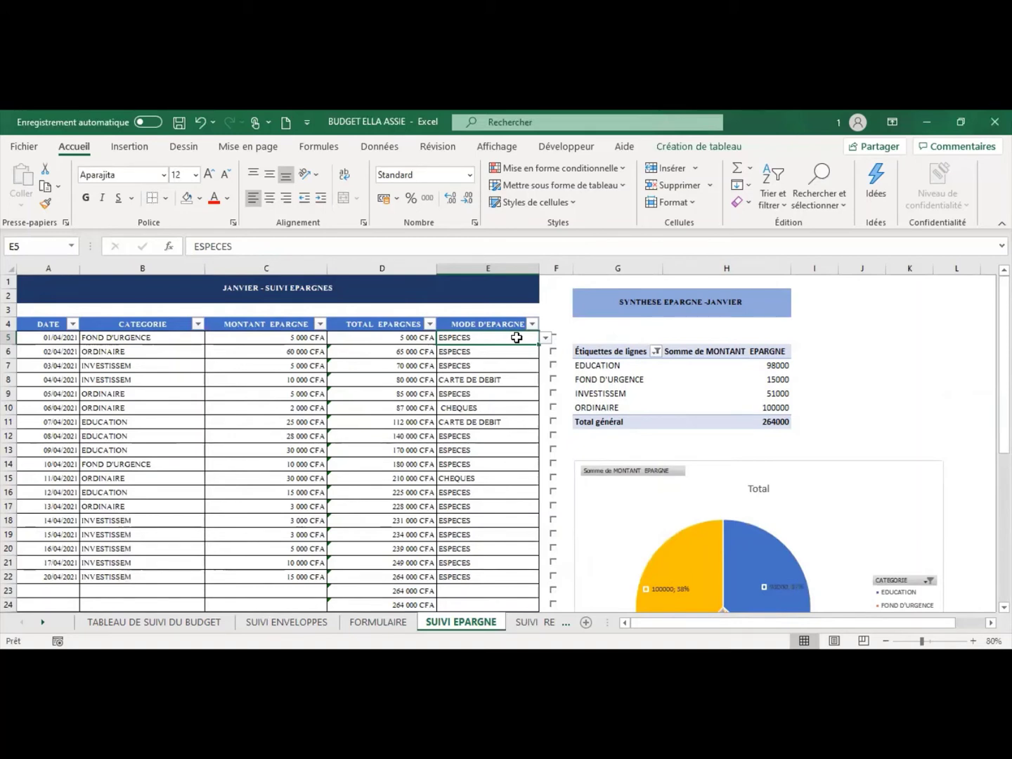
{"action": "left_click", "coordinate": [545, 338]}
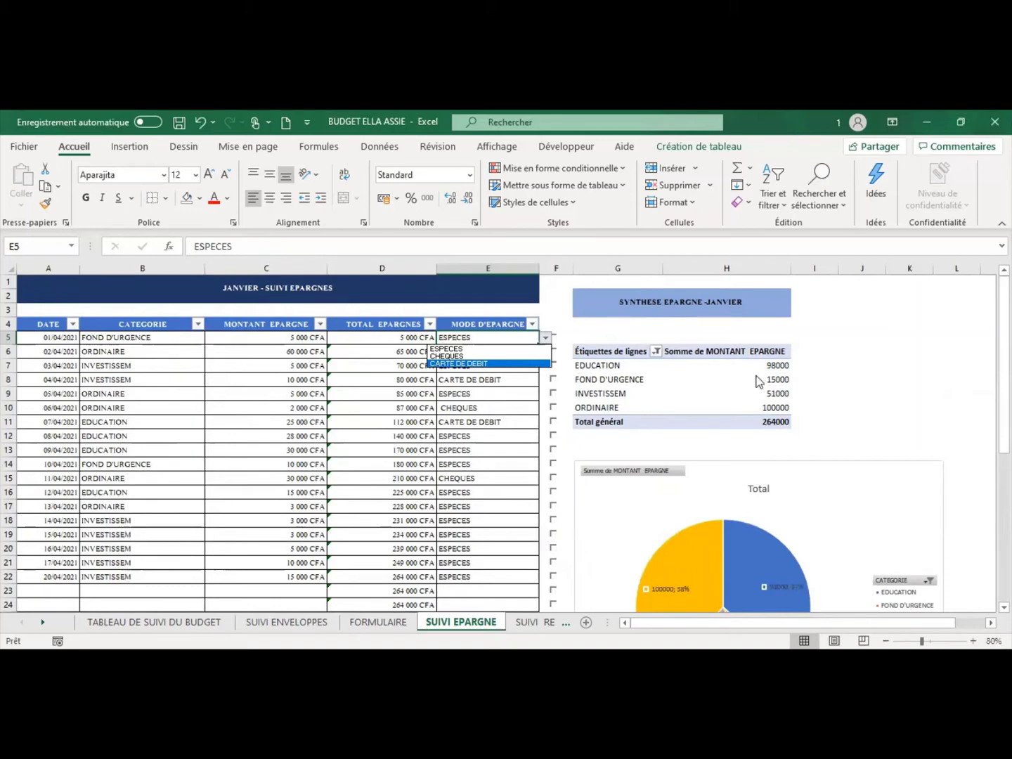
{"action": "left_click", "coordinate": [873, 373]}
Step: On the SUIVI REMBOURSEMENTS sheet, check the category choices in B5 and go to the first empty date cell, A23
{"action": "left_click", "coordinate": [521, 623]}
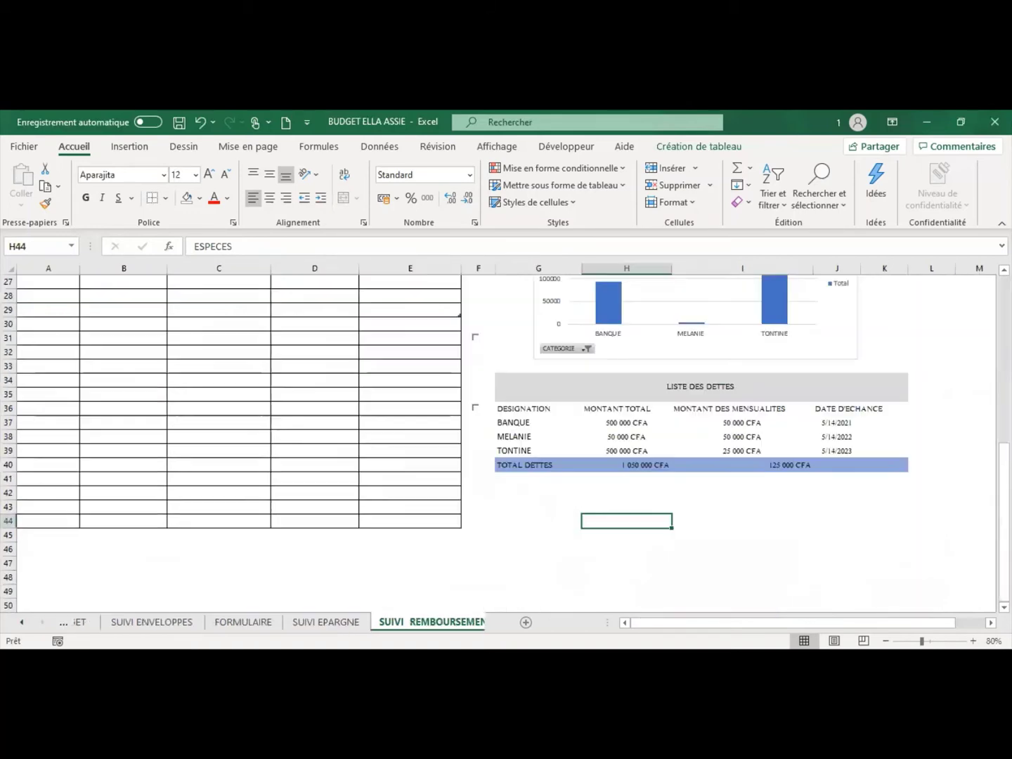
{"action": "scroll", "coordinate": [447, 567], "scroll_direction": "up", "scroll_amount": 9}
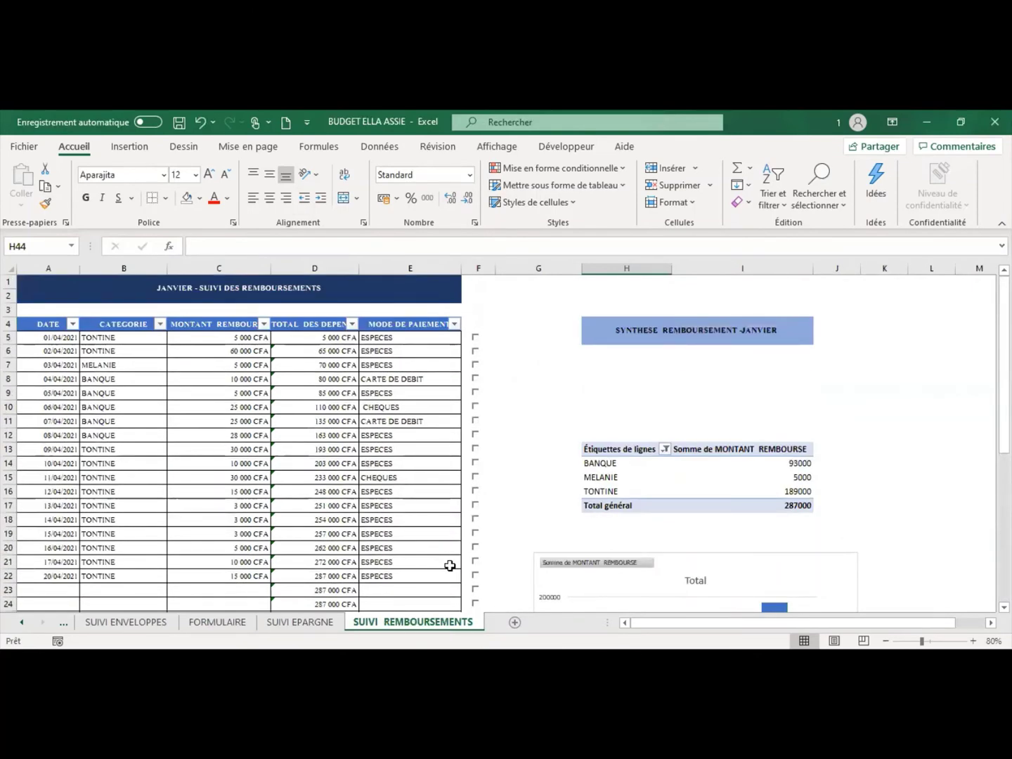
{"action": "left_click", "coordinate": [125, 339]}
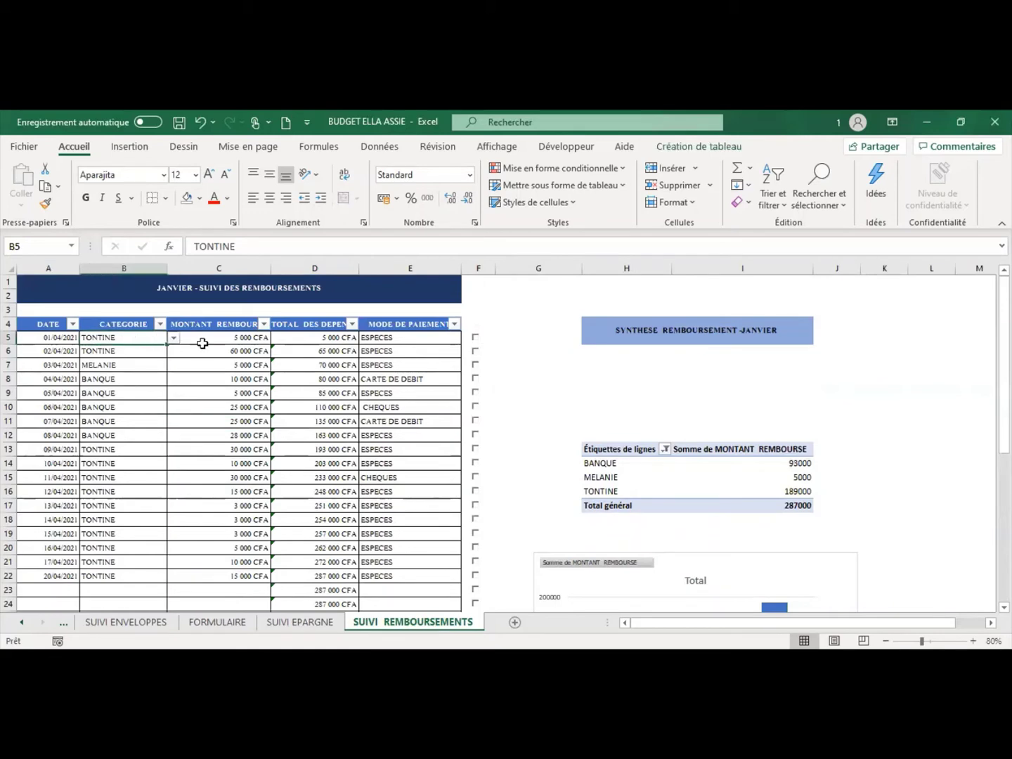
{"action": "left_click", "coordinate": [173, 339]}
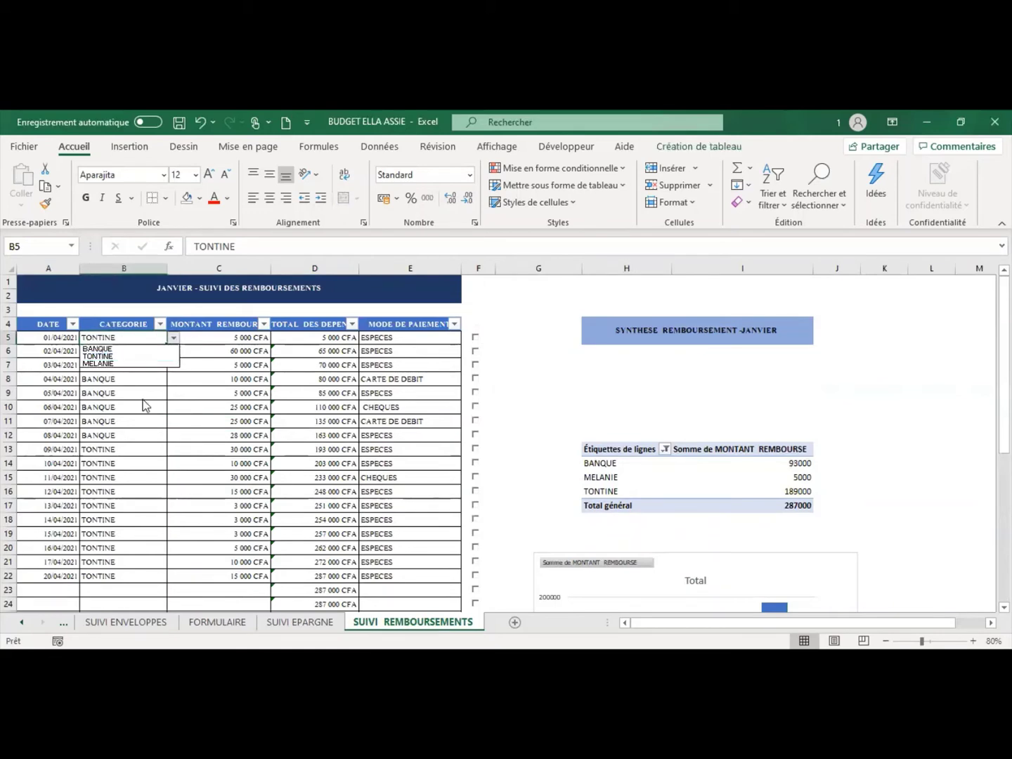
{"action": "scroll", "coordinate": [155, 461], "scroll_direction": "down", "scroll_amount": 2}
{"action": "left_click", "coordinate": [72, 547]}
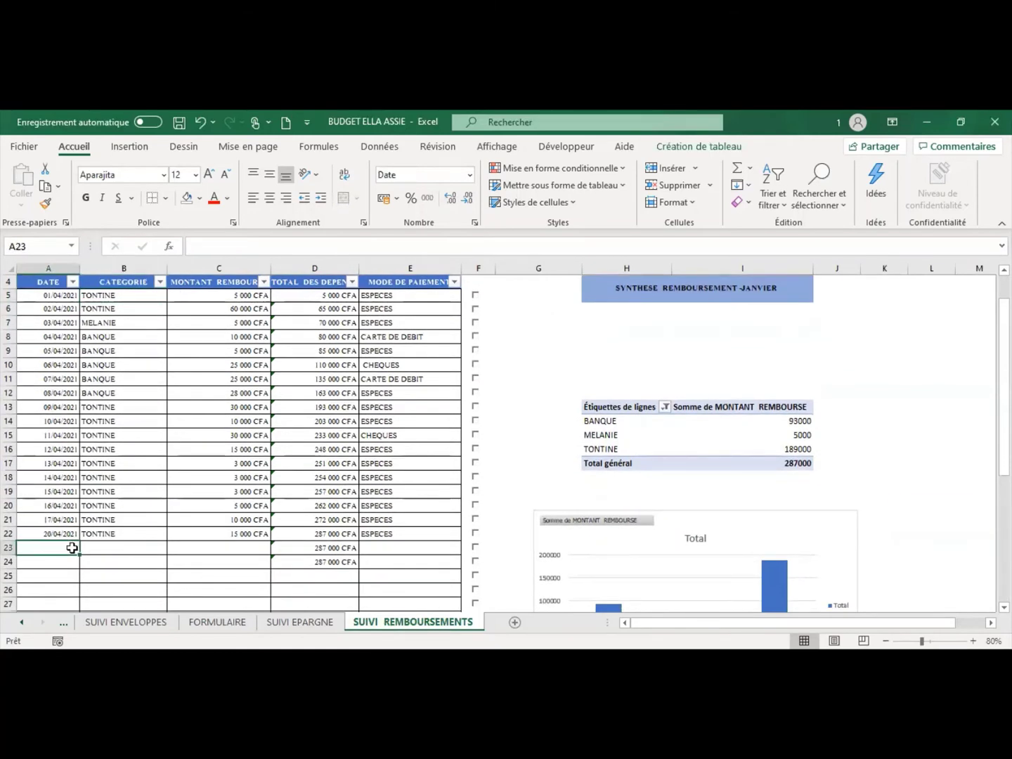
Step: Date the new repayment row 21/04/21 in A23 and fill the TONTINE category from B22 down into B23
{"action": "type", "text": "21/"}
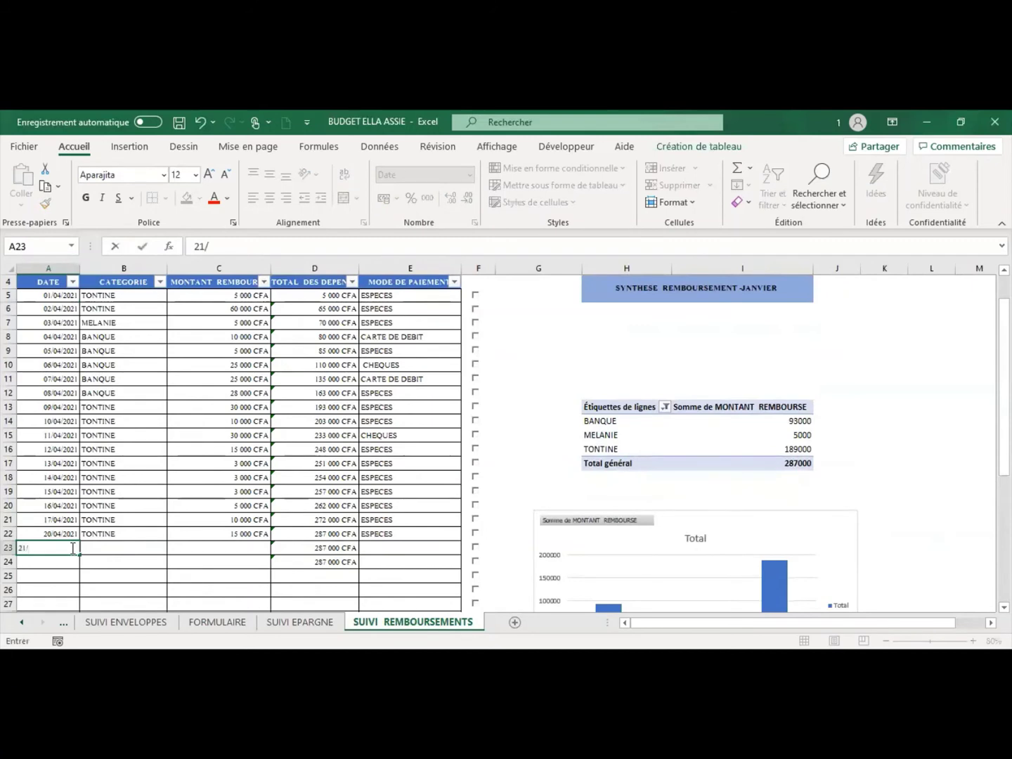
{"action": "type", "text": "04/21"}
{"action": "key", "text": "Tab"}
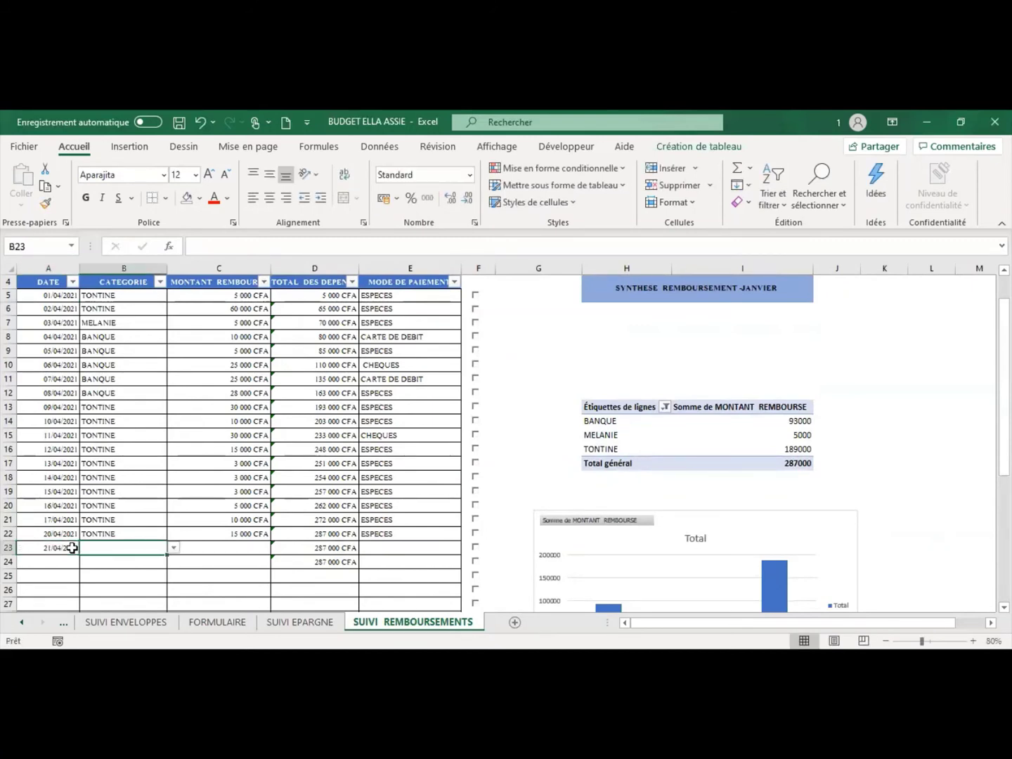
{"action": "left_click", "coordinate": [173, 548]}
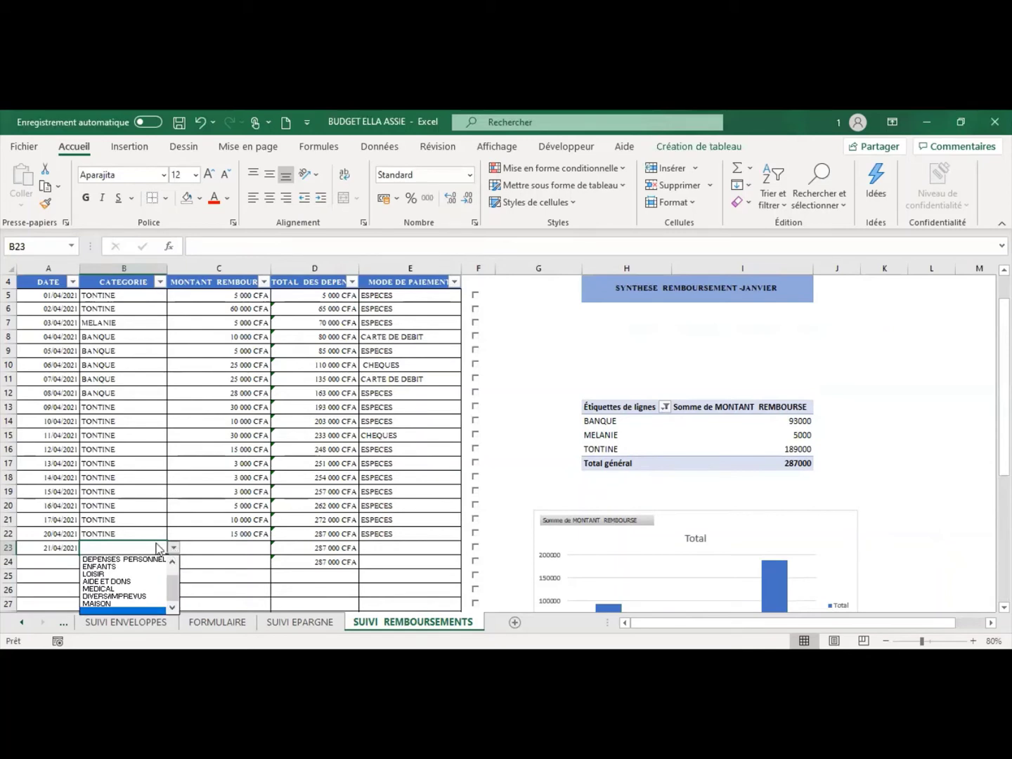
{"action": "left_click", "coordinate": [142, 534]}
{"action": "left_click", "coordinate": [166, 537]}
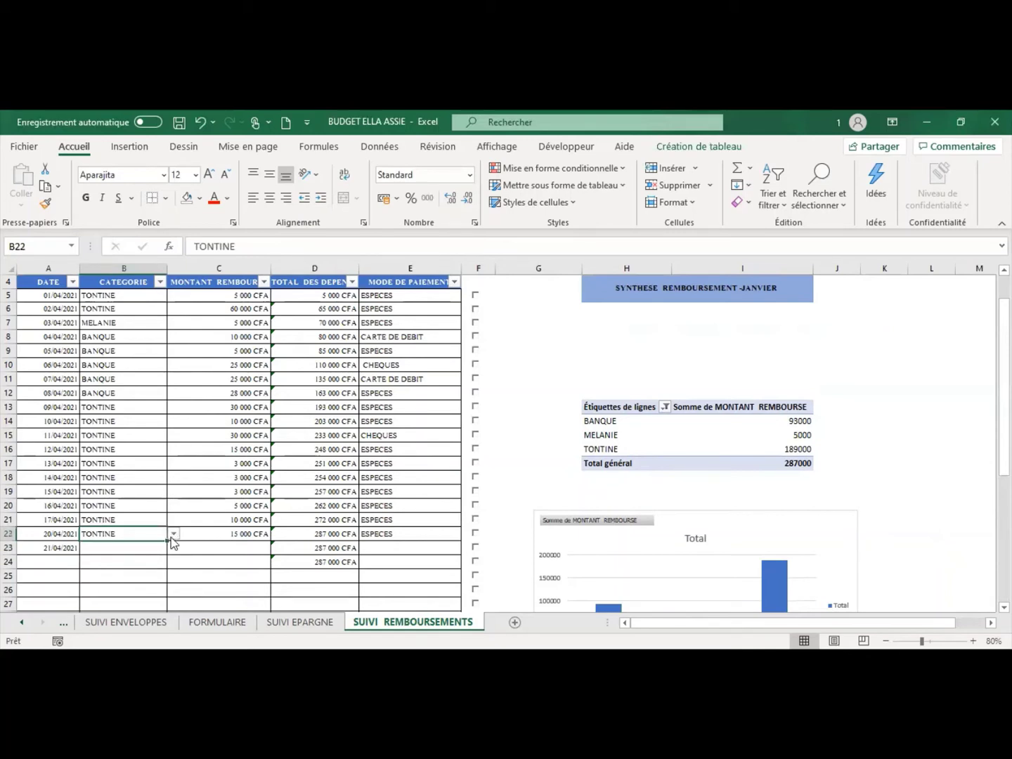
{"action": "key", "text": "Tab"}
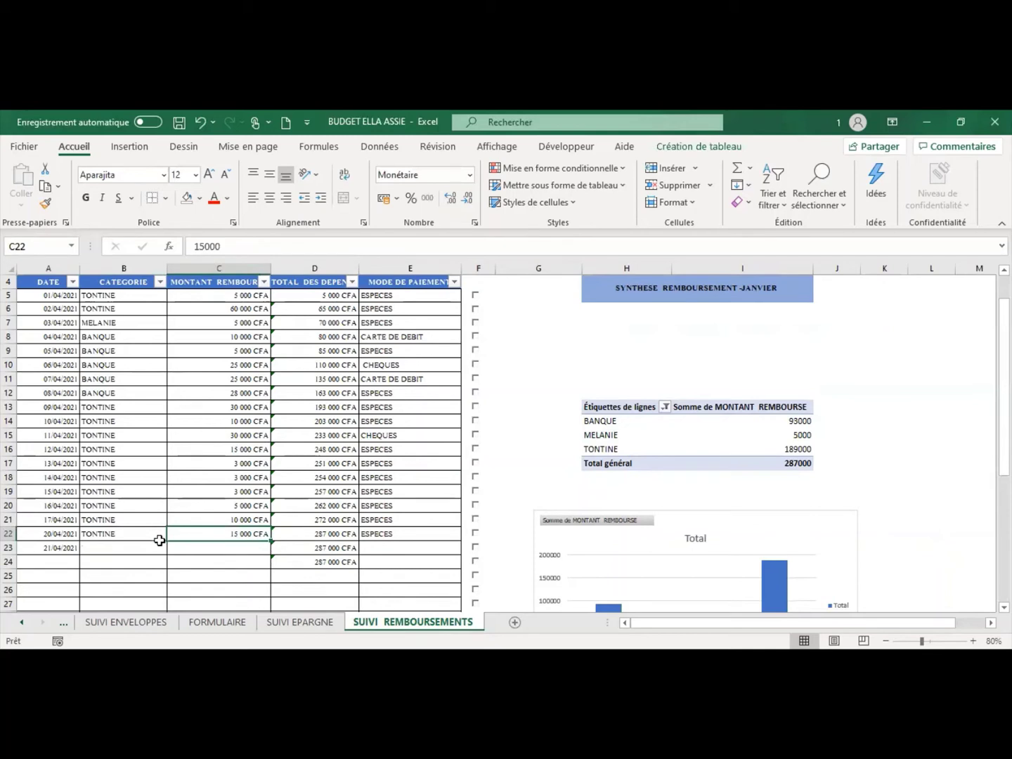
{"action": "left_click", "coordinate": [156, 536]}
{"action": "left_click_drag", "start_coordinate": [168, 542], "coordinate": [162, 555]}
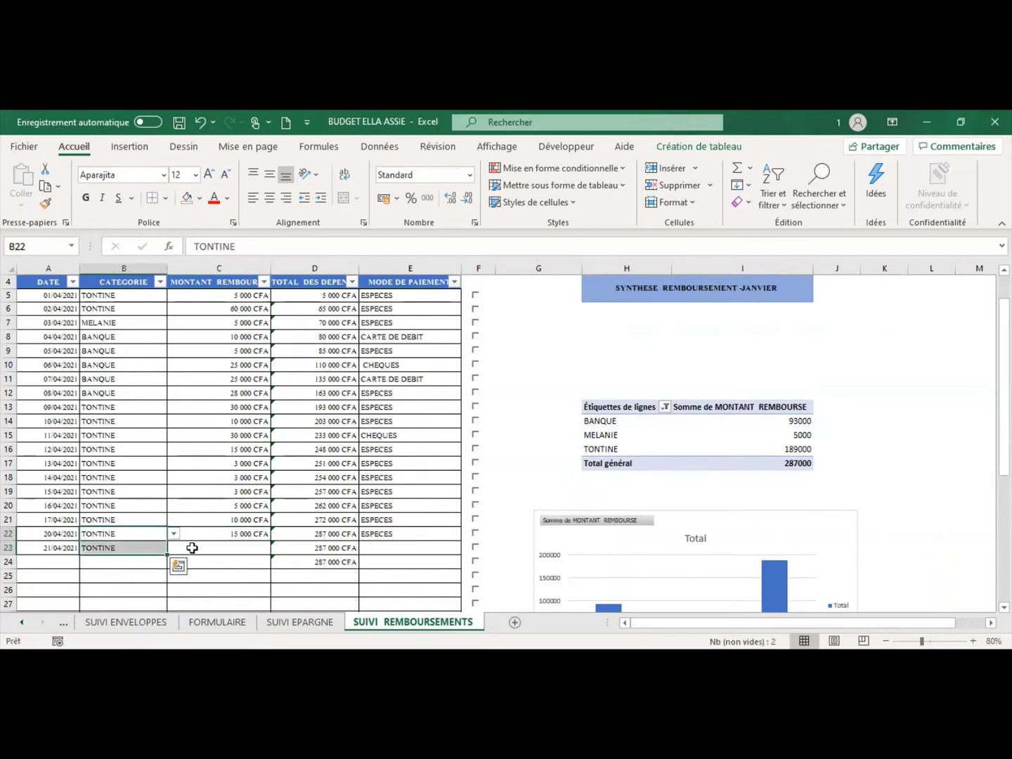
Step: Choose TONTINE from the category choices of the new repayment in B23
{"action": "left_click", "coordinate": [193, 547]}
{"action": "left_click", "coordinate": [113, 560]}
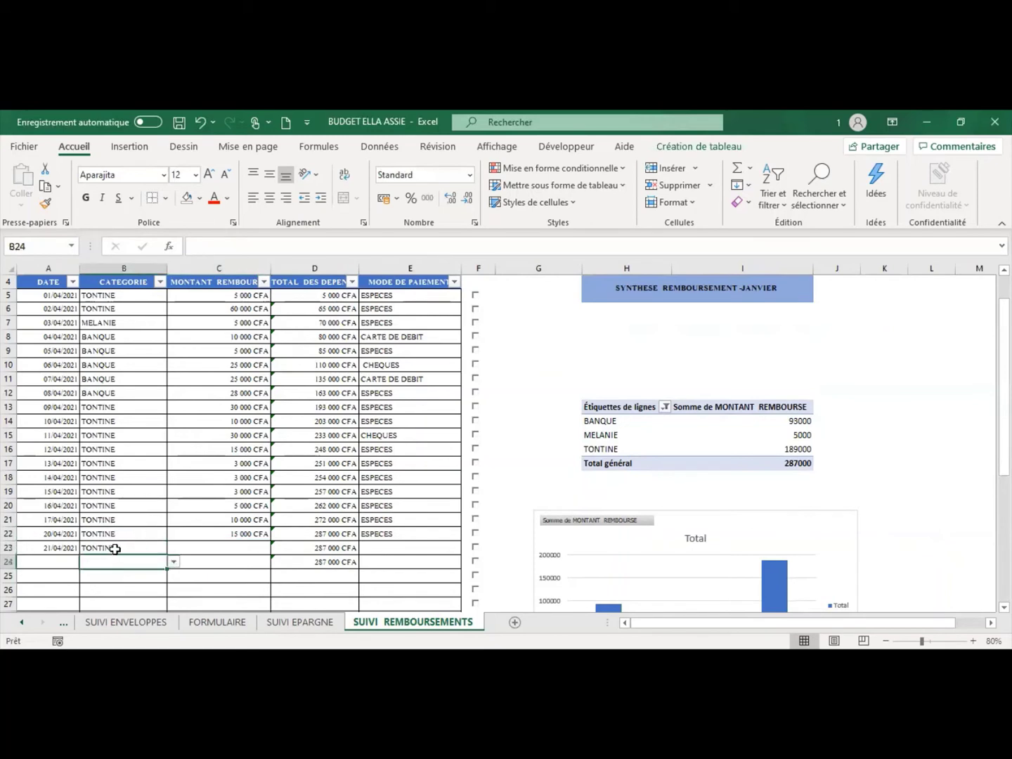
{"action": "left_click", "coordinate": [140, 546]}
{"action": "left_click", "coordinate": [174, 548]}
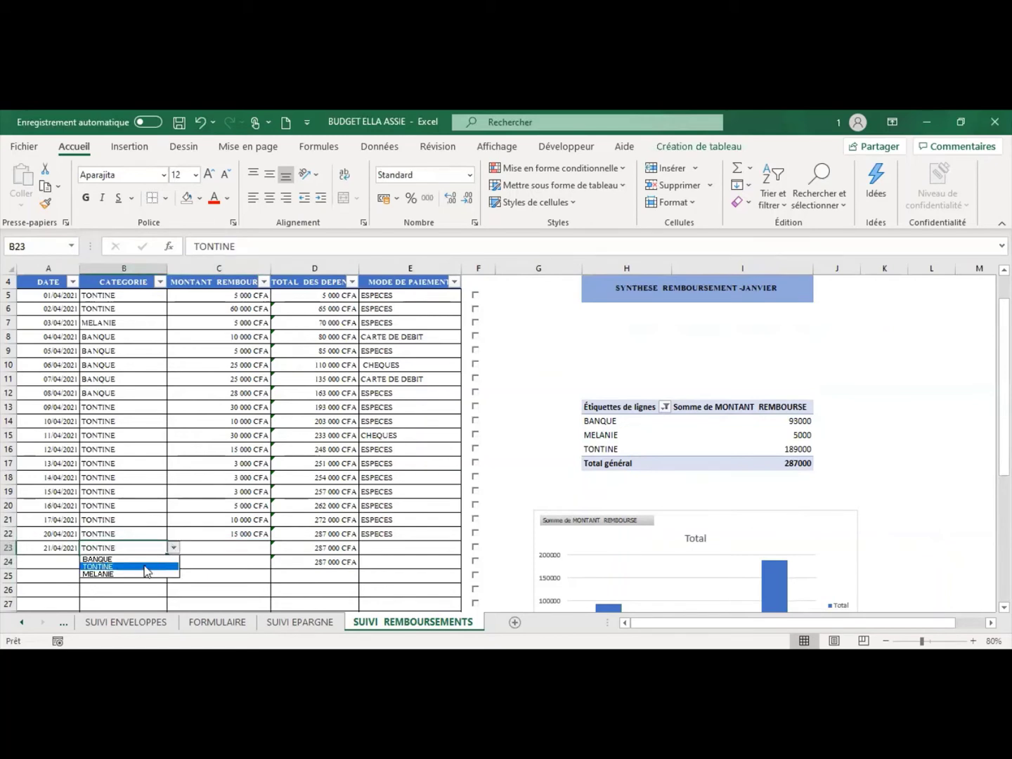
{"action": "left_click", "coordinate": [143, 566]}
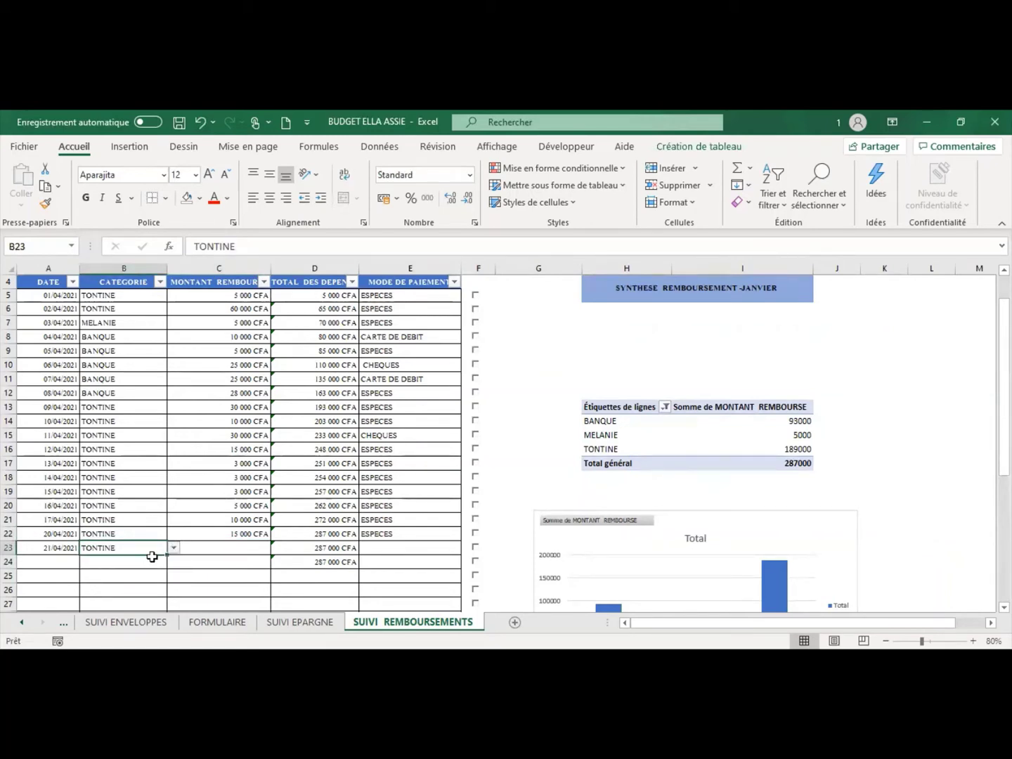
Step: Enter 30000 as the repaid amount for the 21/04/2021 entry in C23
{"action": "left_click", "coordinate": [212, 548]}
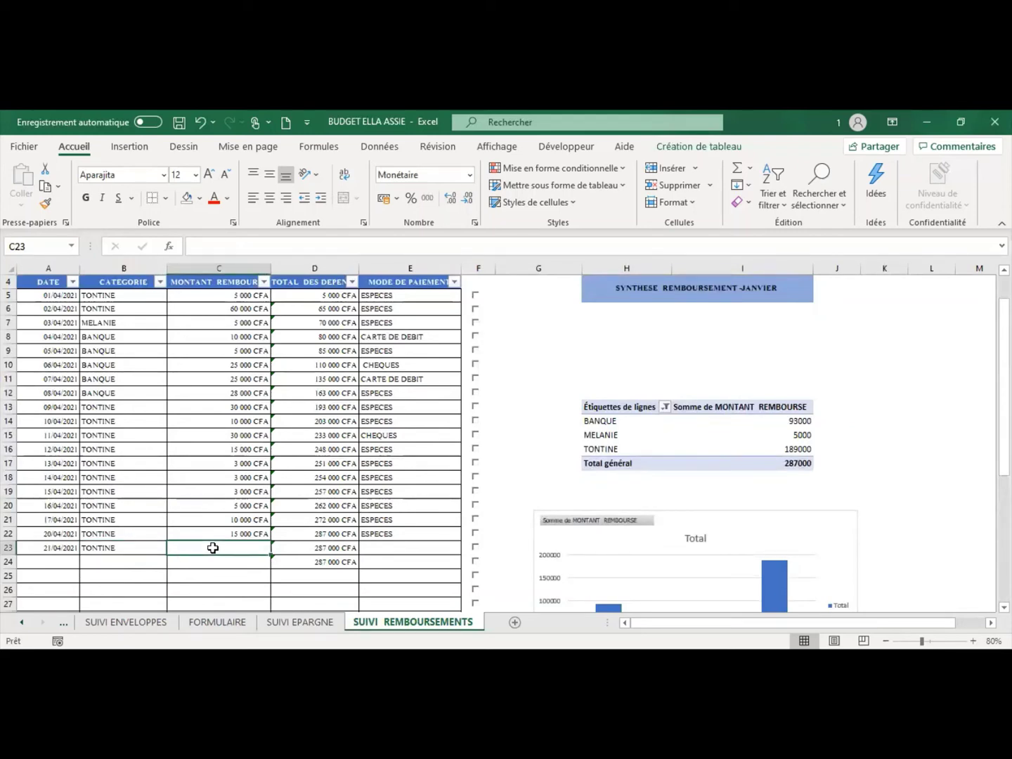
{"action": "type", "text": "30000"}
{"action": "key", "text": "BackSpace"}
{"action": "key", "text": "BackSpace"}
{"action": "key", "text": "BackSpace"}
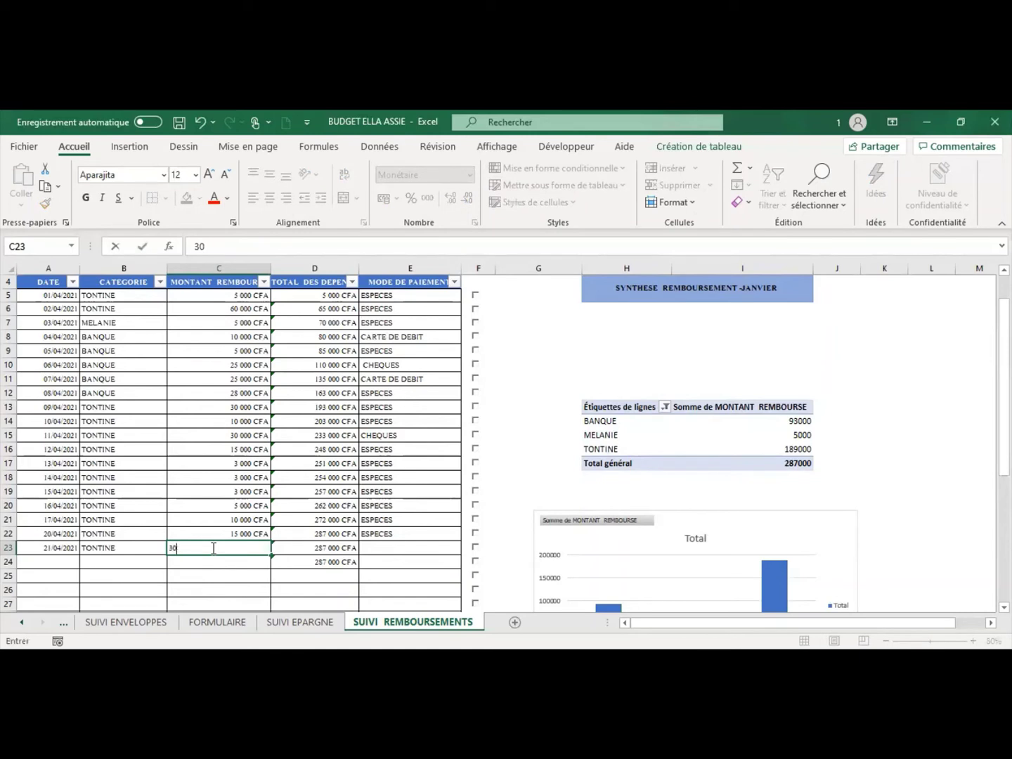
{"action": "type", "text": "0000"}
{"action": "key", "text": "Tab"}
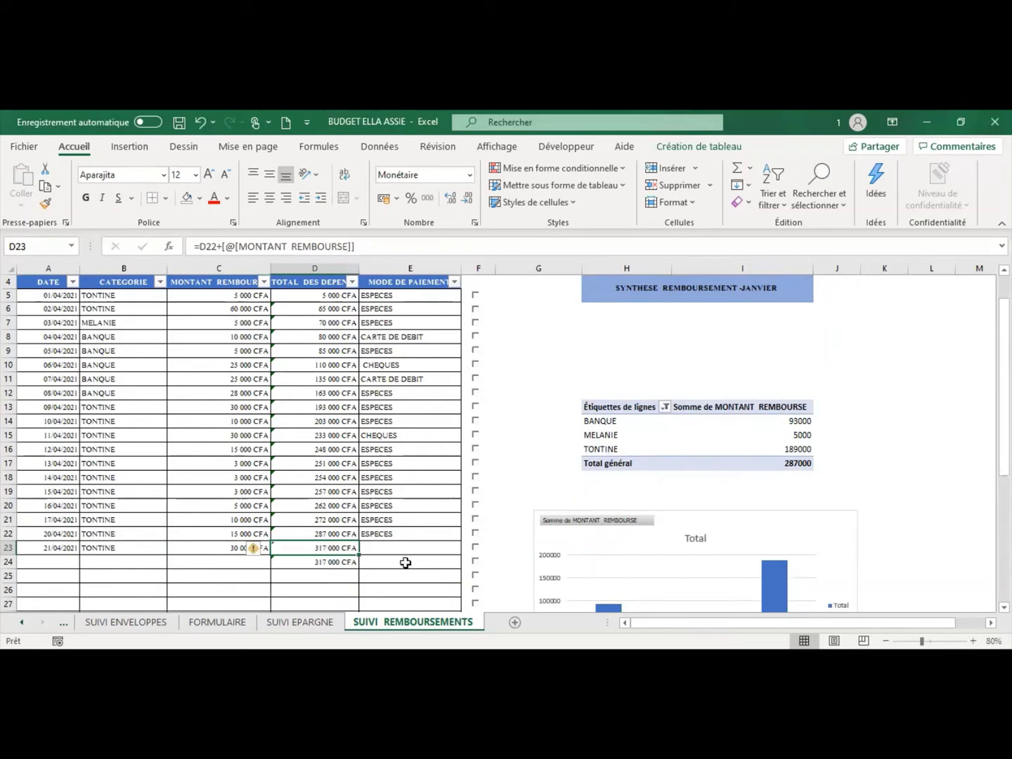
Step: Choose the payment mode for the 21/04/2021 repayment from the choices in E23
{"action": "left_click", "coordinate": [424, 546]}
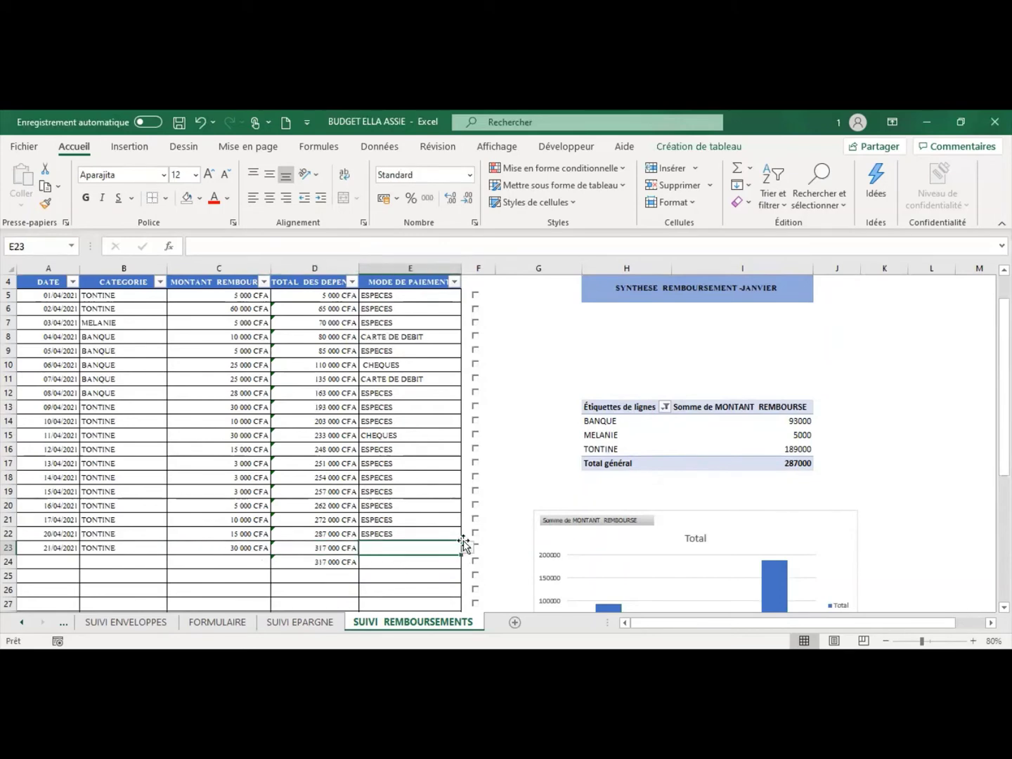
{"action": "left_click", "coordinate": [467, 547]}
{"action": "left_click", "coordinate": [441, 559]}
Step: On the TABLEAU DE SUIVI DU BUDGET sheet, review the treasury, revenue, fixed charge and envelope tables and check the DIMES formula in F14
{"action": "left_click", "coordinate": [64, 623]}
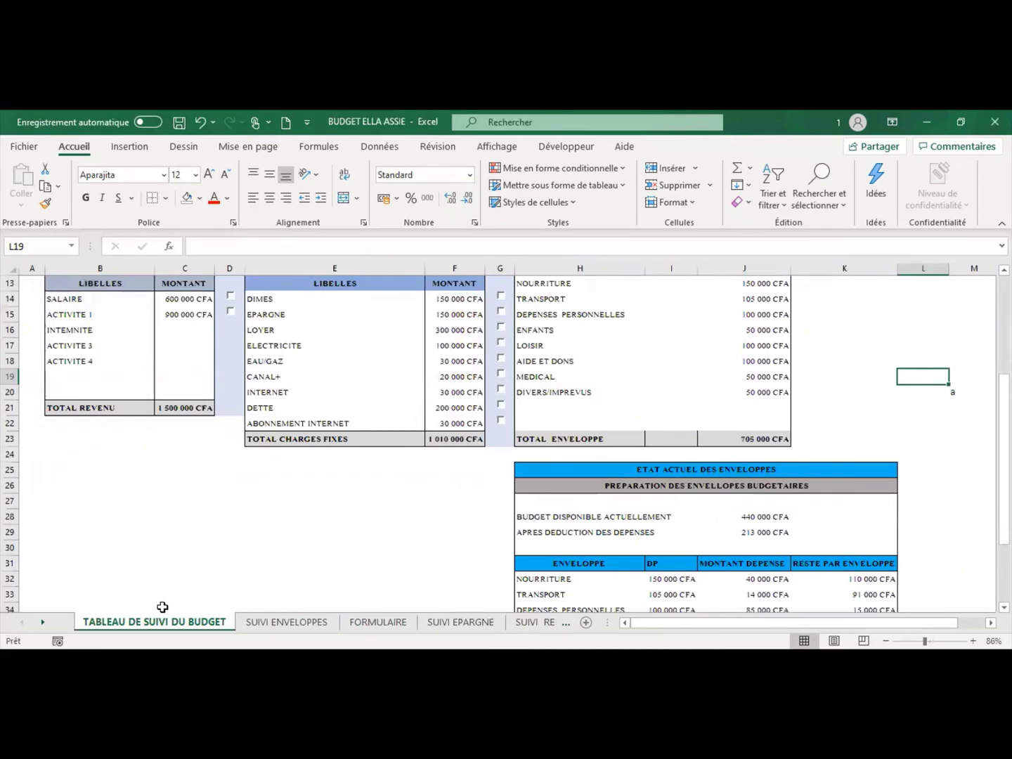
{"action": "scroll", "coordinate": [201, 553], "scroll_direction": "up", "scroll_amount": 4}
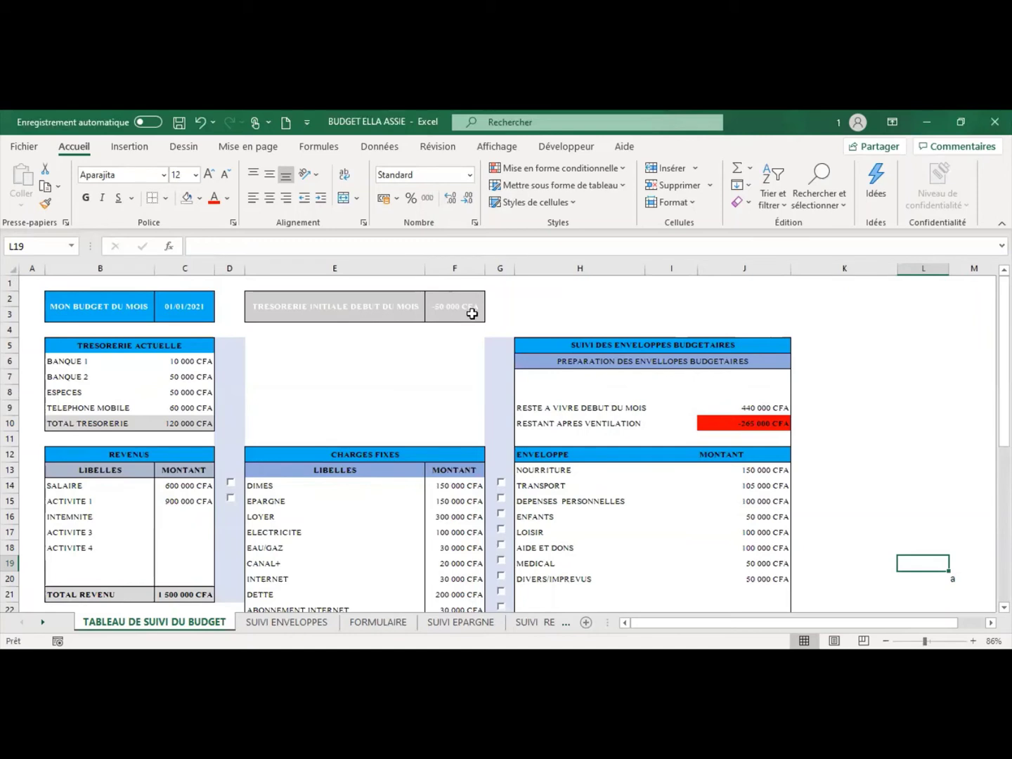
{"action": "scroll", "coordinate": [410, 388], "scroll_direction": "down", "scroll_amount": 1}
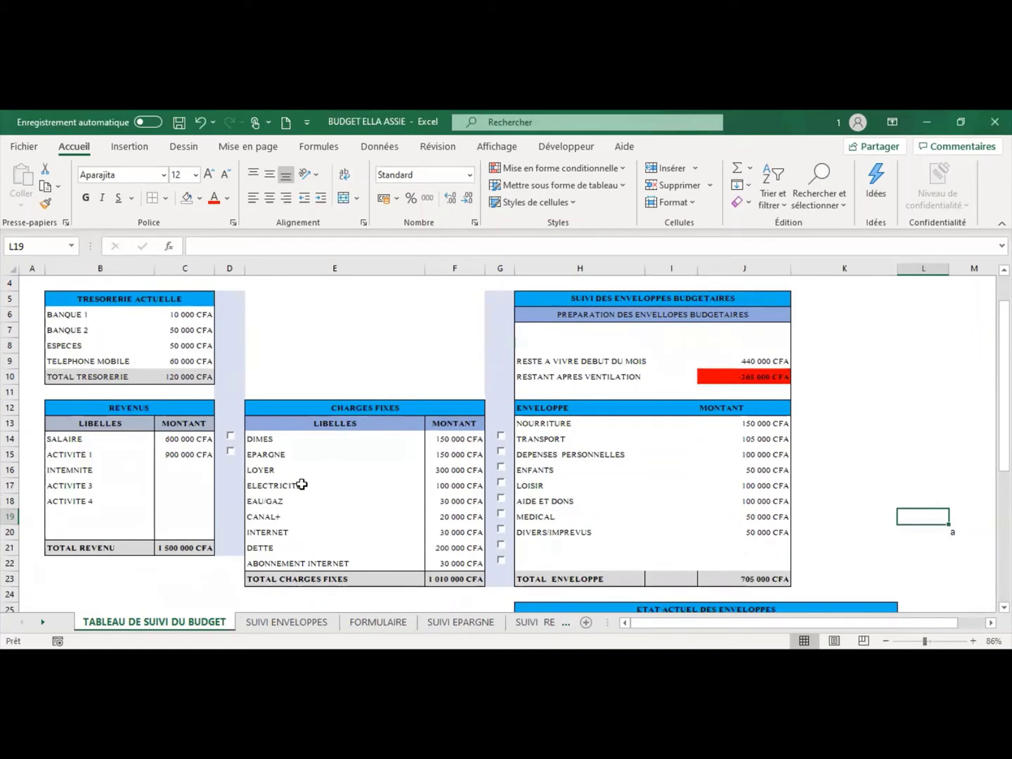
{"action": "left_click", "coordinate": [466, 440]}
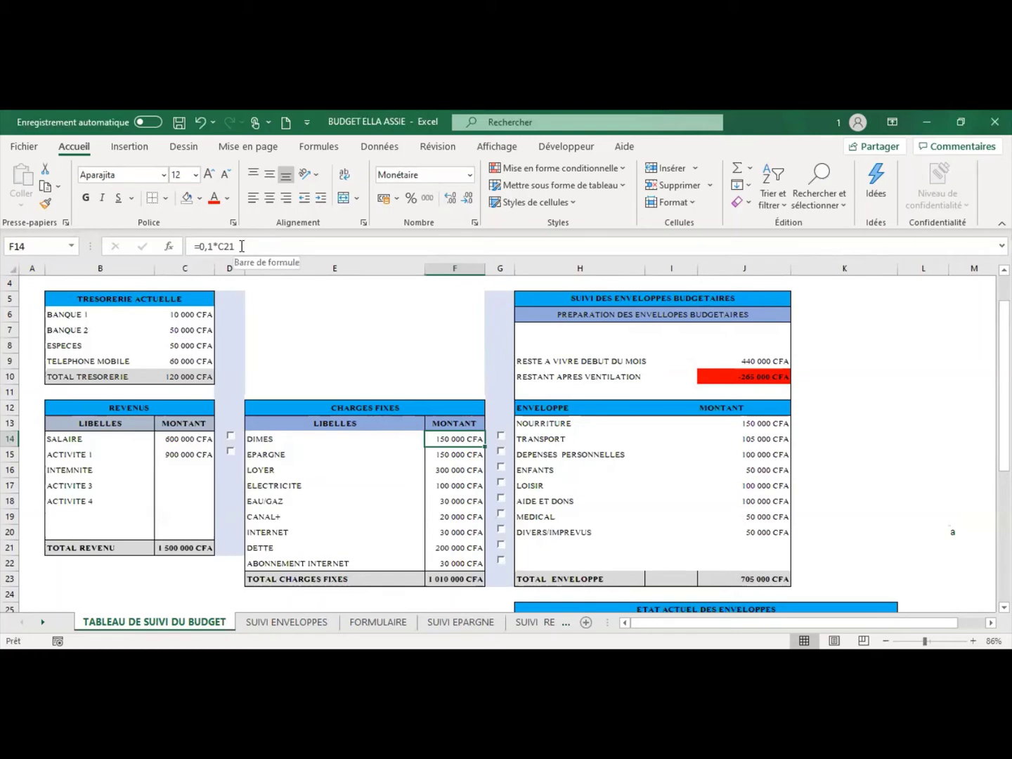
{"action": "scroll", "coordinate": [499, 436], "scroll_direction": "up", "scroll_amount": 11}
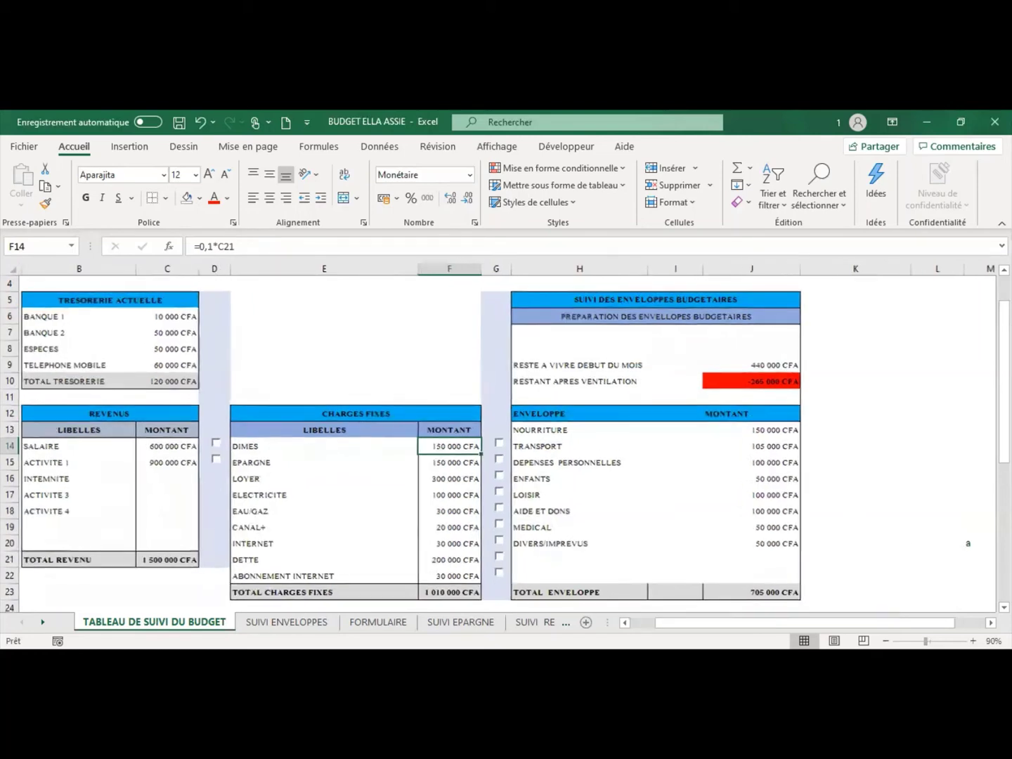
{"action": "scroll", "coordinate": [498, 435], "scroll_direction": "down", "scroll_amount": 15}
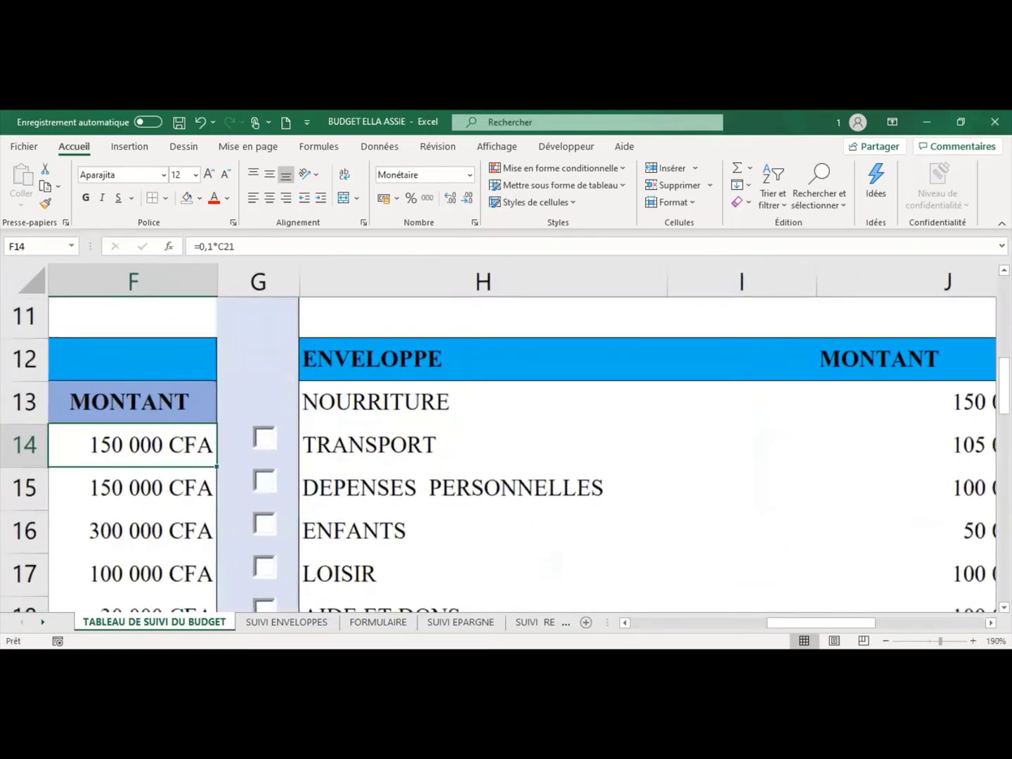
{"action": "scroll", "coordinate": [499, 436], "scroll_direction": "up", "scroll_amount": 3}
{"action": "scroll", "coordinate": [381, 426], "scroll_direction": "up", "scroll_amount": 4}
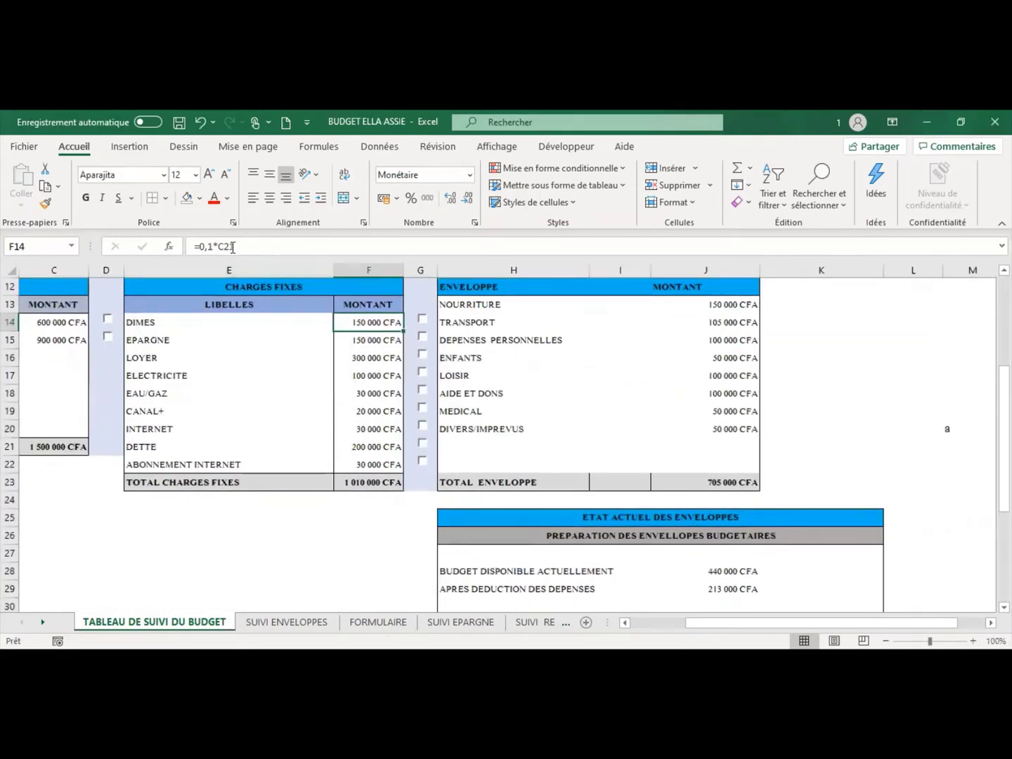
{"action": "left_click_drag", "start_coordinate": [253, 246], "coordinate": [191, 243]}
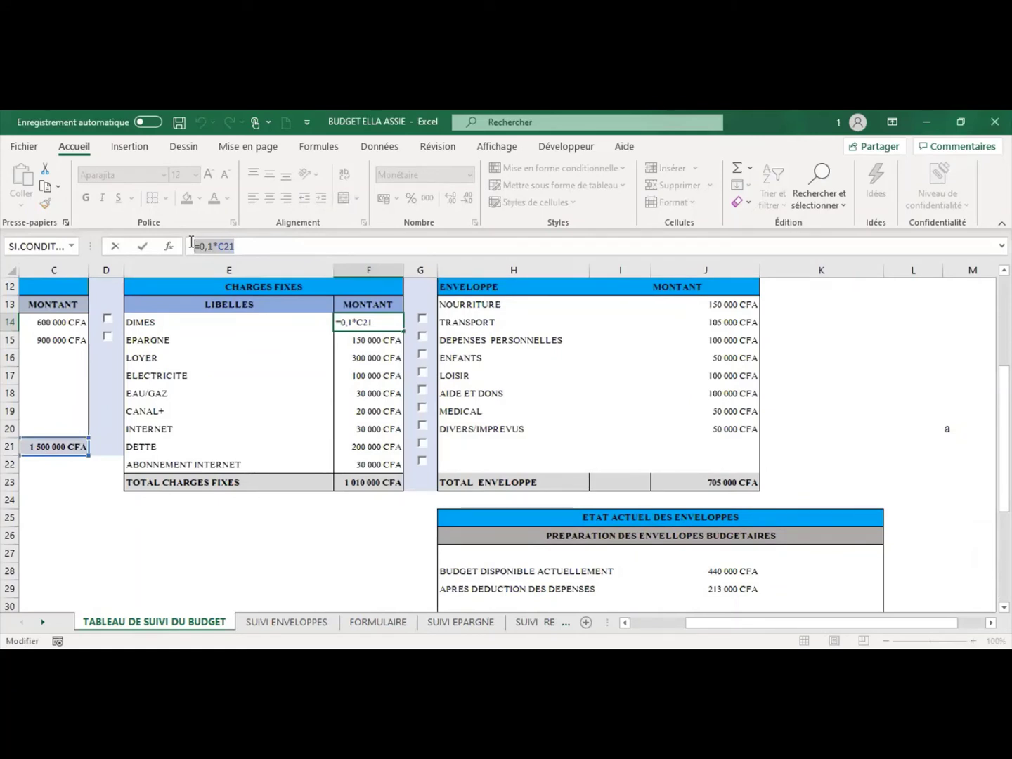
{"action": "left_click", "coordinate": [879, 428]}
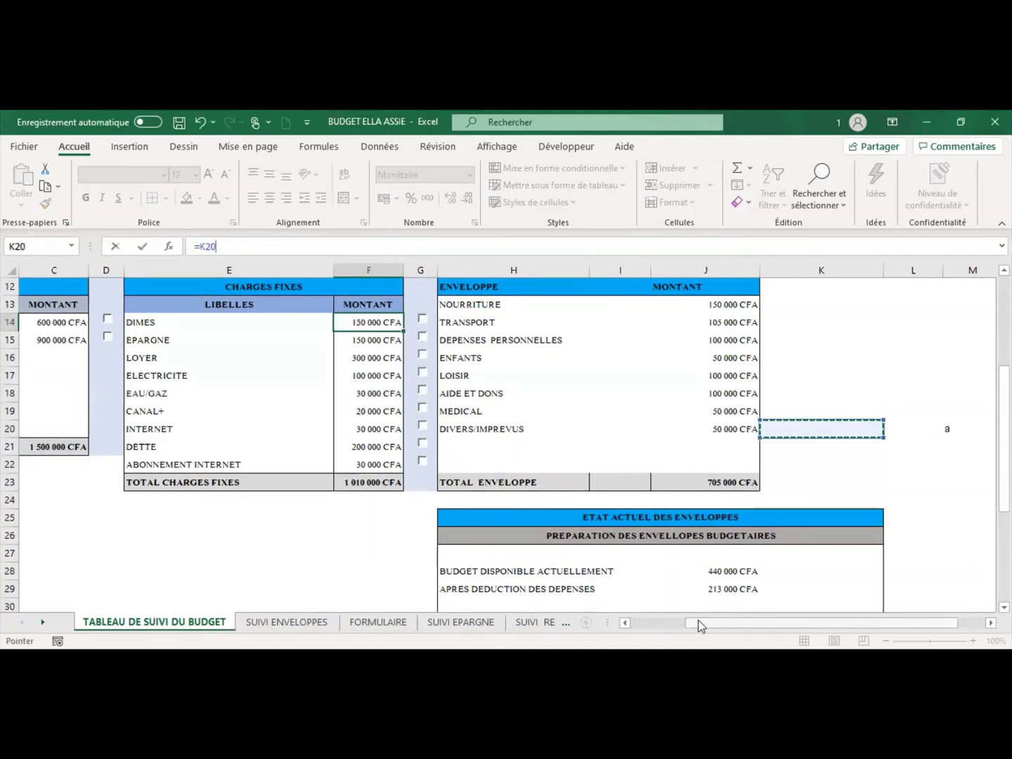
{"action": "left_click_drag", "start_coordinate": [699, 625], "coordinate": [644, 624]}
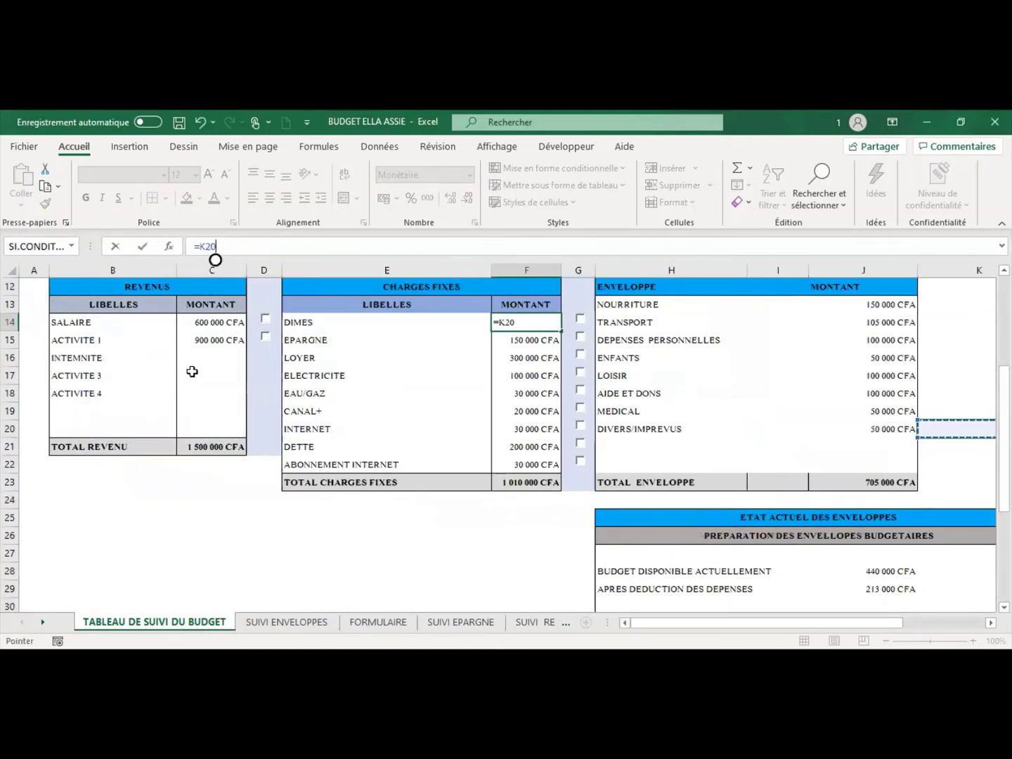
{"action": "left_click", "coordinate": [192, 373]}
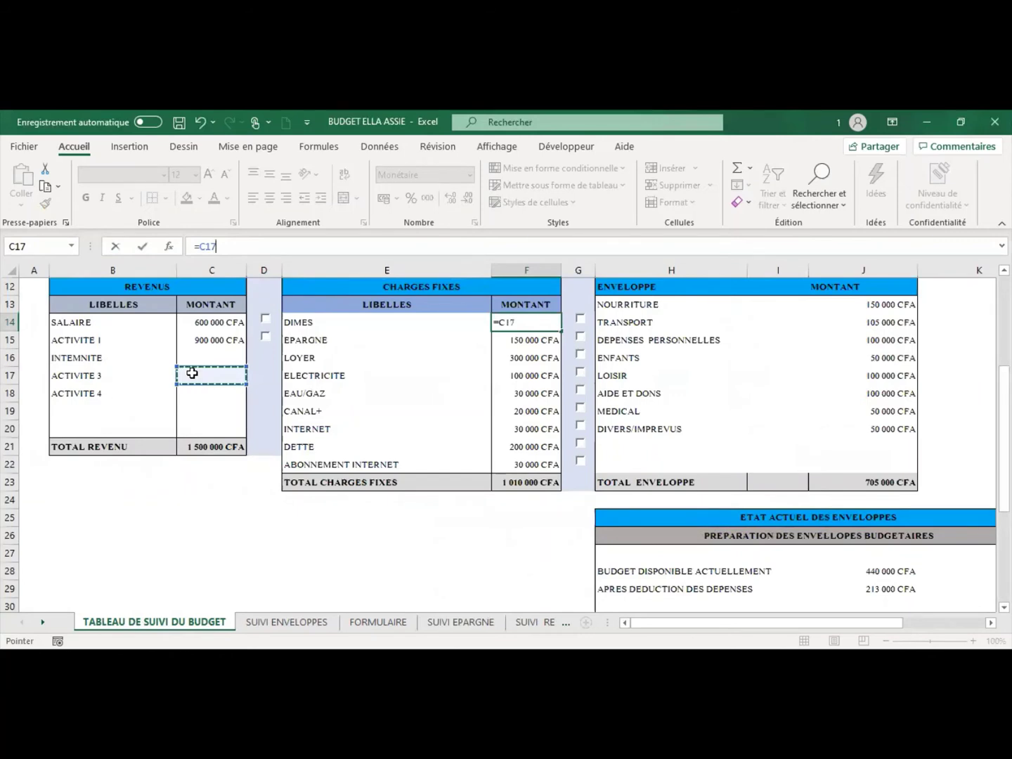
{"action": "key", "text": "BackSpace"}
{"action": "key", "text": "BackSpace"}
{"action": "key", "text": "BackSpace"}
{"action": "key", "text": "BackSpace"}
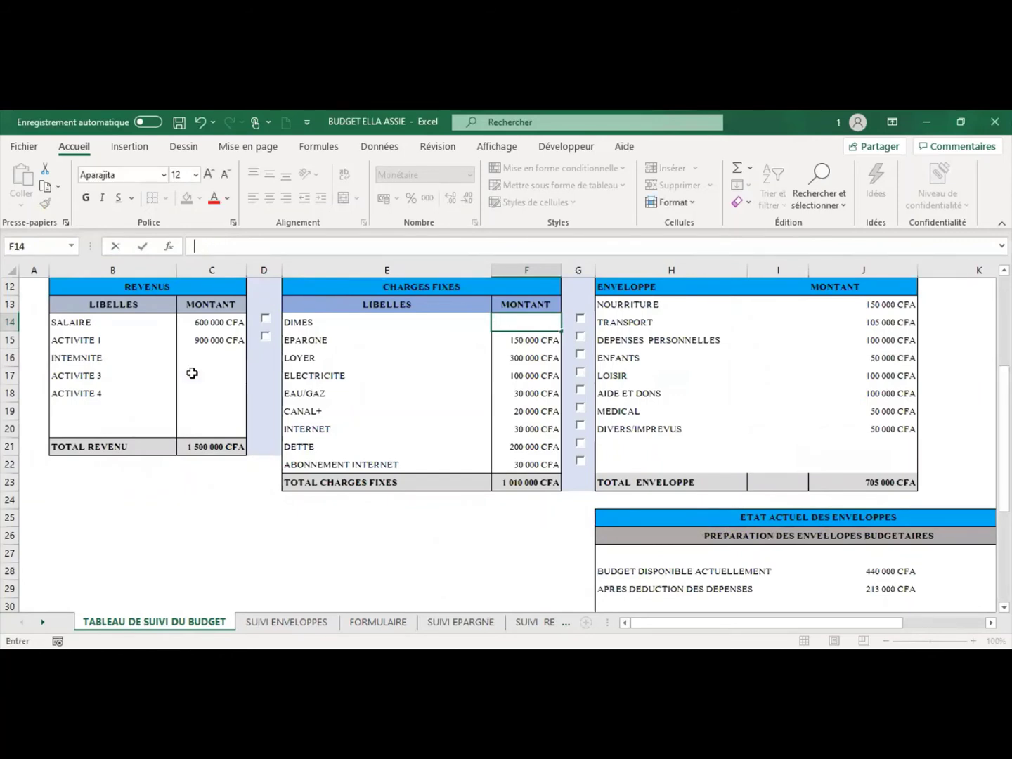
Step: Enter 500000 as the ACTIVITE 3 revenue in C17 while the DIMES amount is empty
{"action": "left_click", "coordinate": [192, 374]}
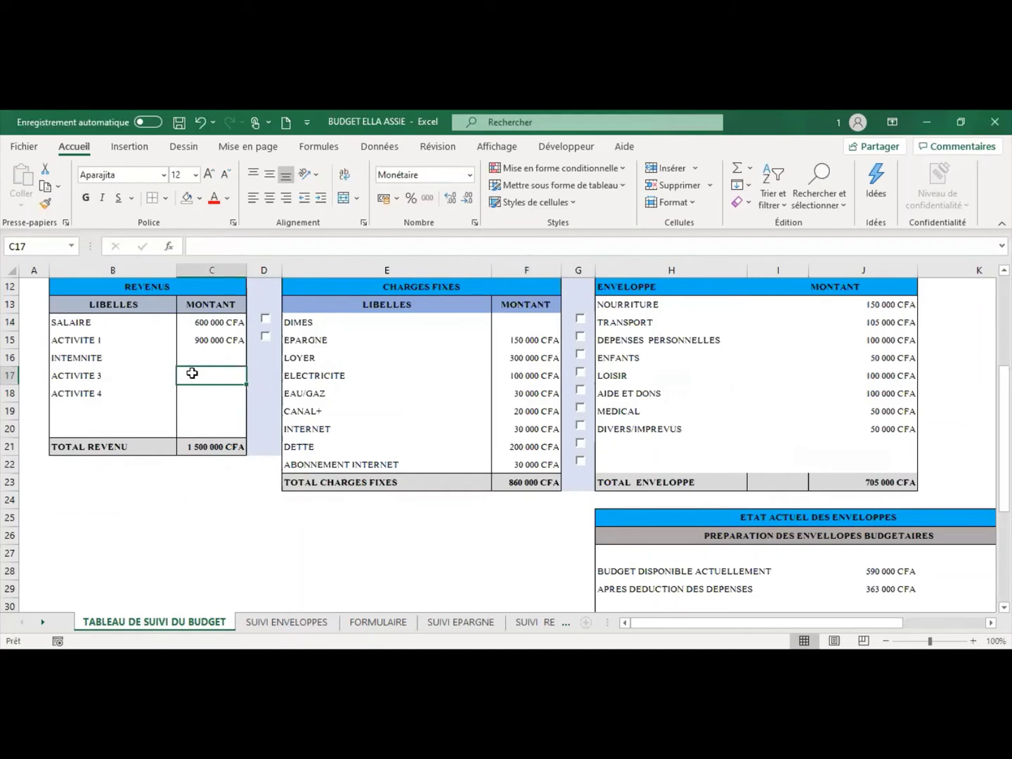
{"action": "type", "text": "500000"}
{"action": "key", "text": "Return"}
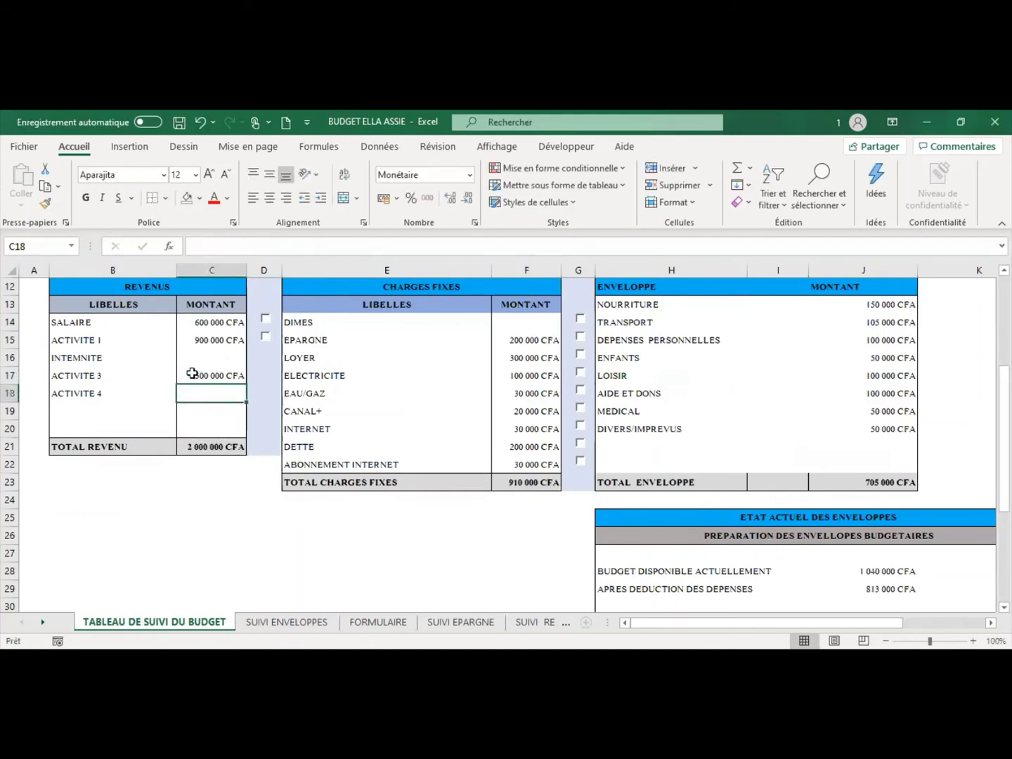
Step: Undo the ACTIVITE 3 entry and the clearing of the DIMES formula in F14
{"action": "left_click", "coordinate": [528, 325]}
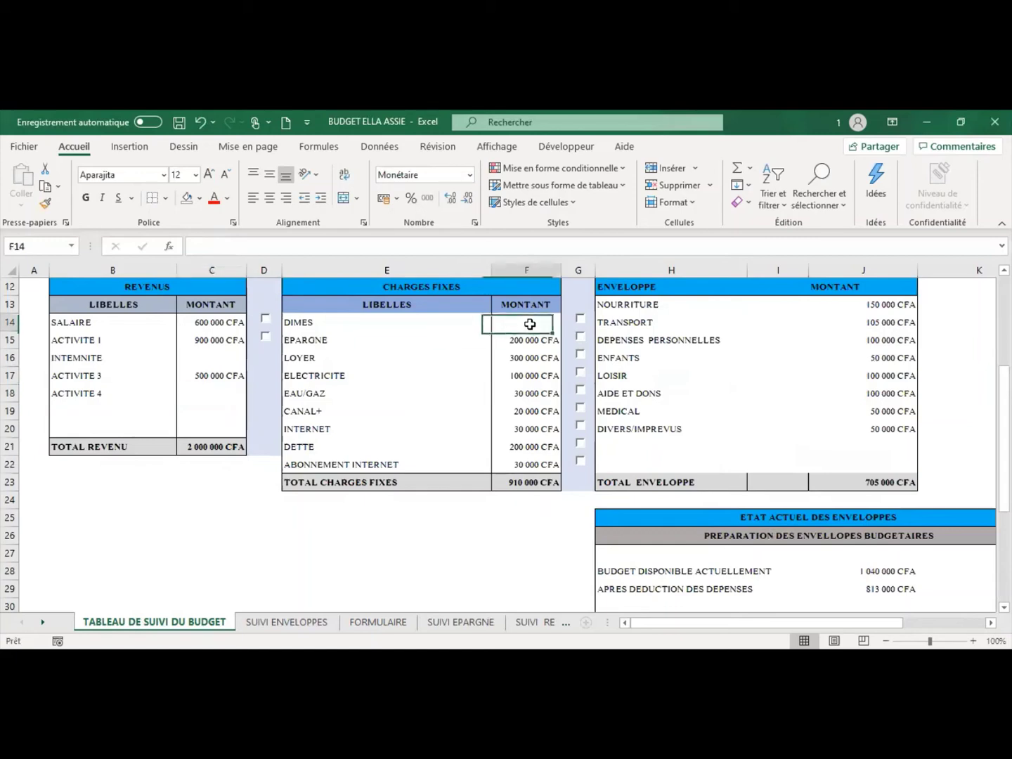
{"action": "left_click", "coordinate": [201, 124]}
{"action": "left_click", "coordinate": [201, 123]}
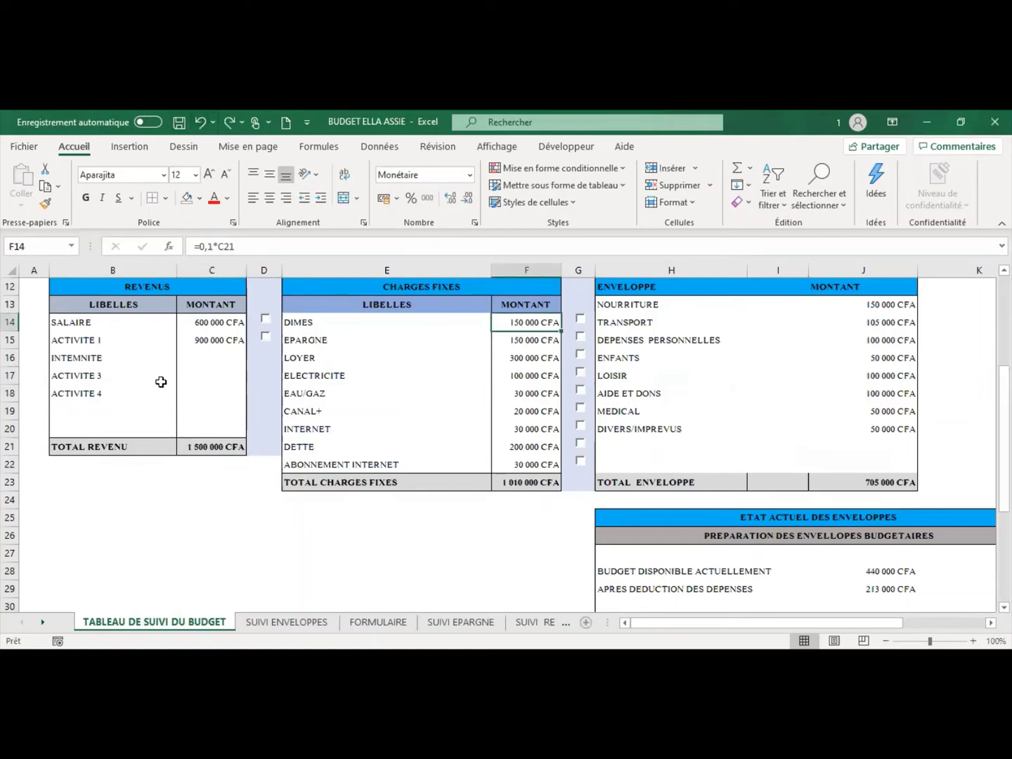
Step: Enter 500000 as the ACTIVITE 3 revenue in C17 of the REVENUS table
{"action": "left_click", "coordinate": [223, 501]}
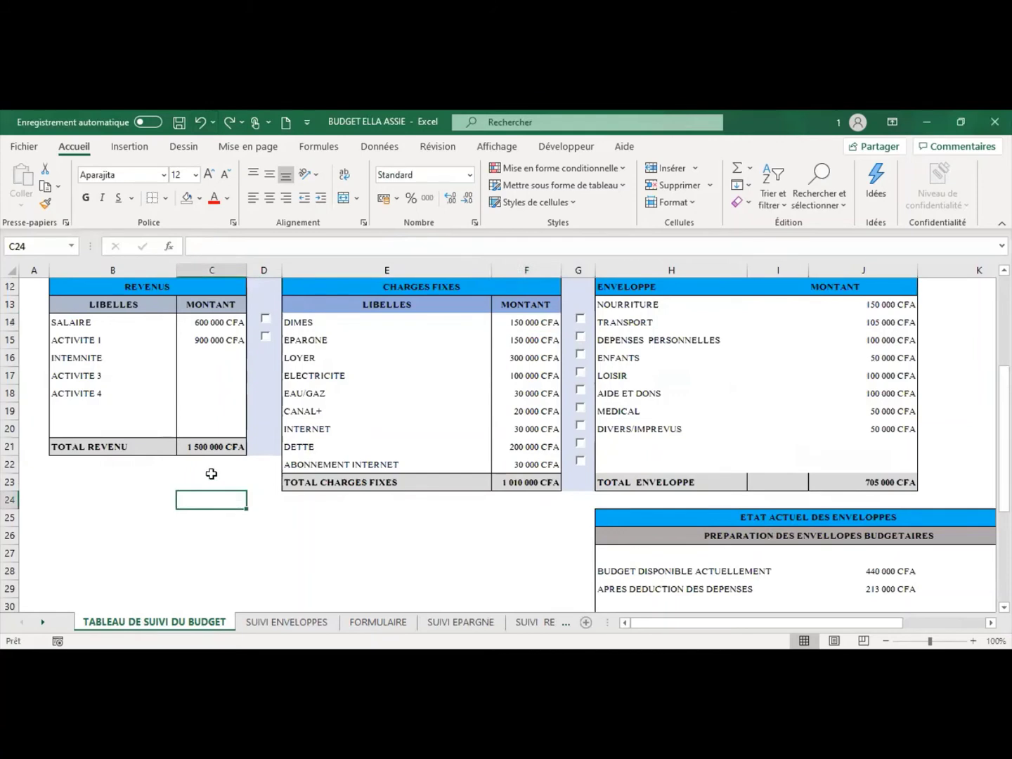
{"action": "left_click", "coordinate": [206, 377]}
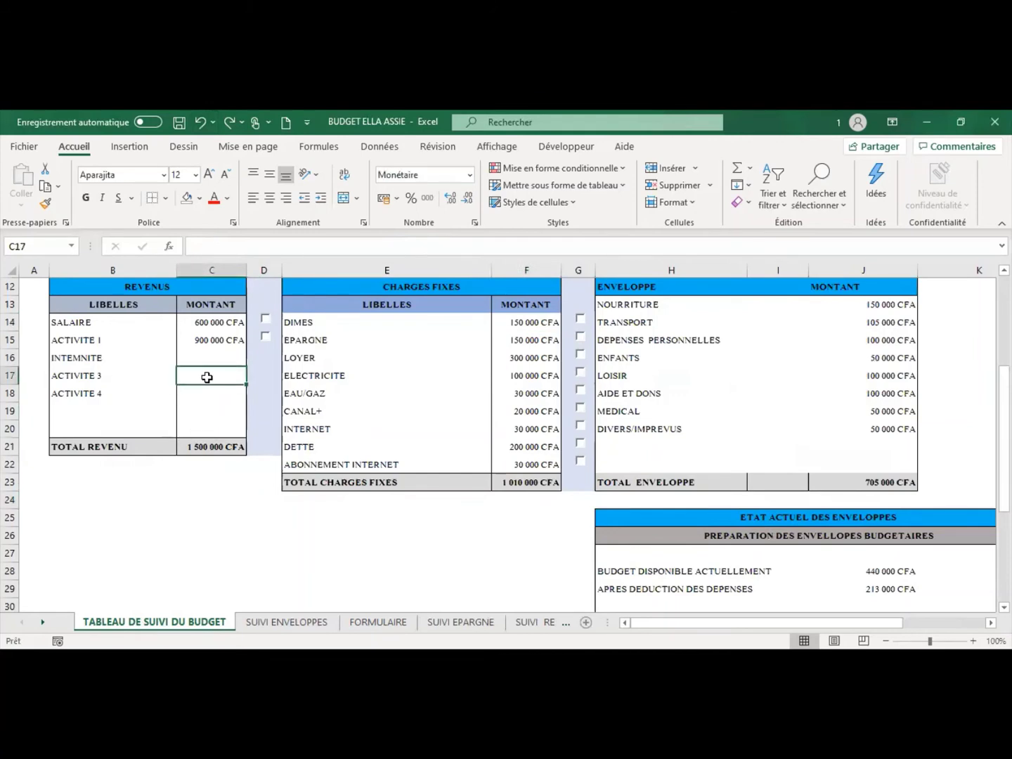
{"action": "type", "text": "500000"}
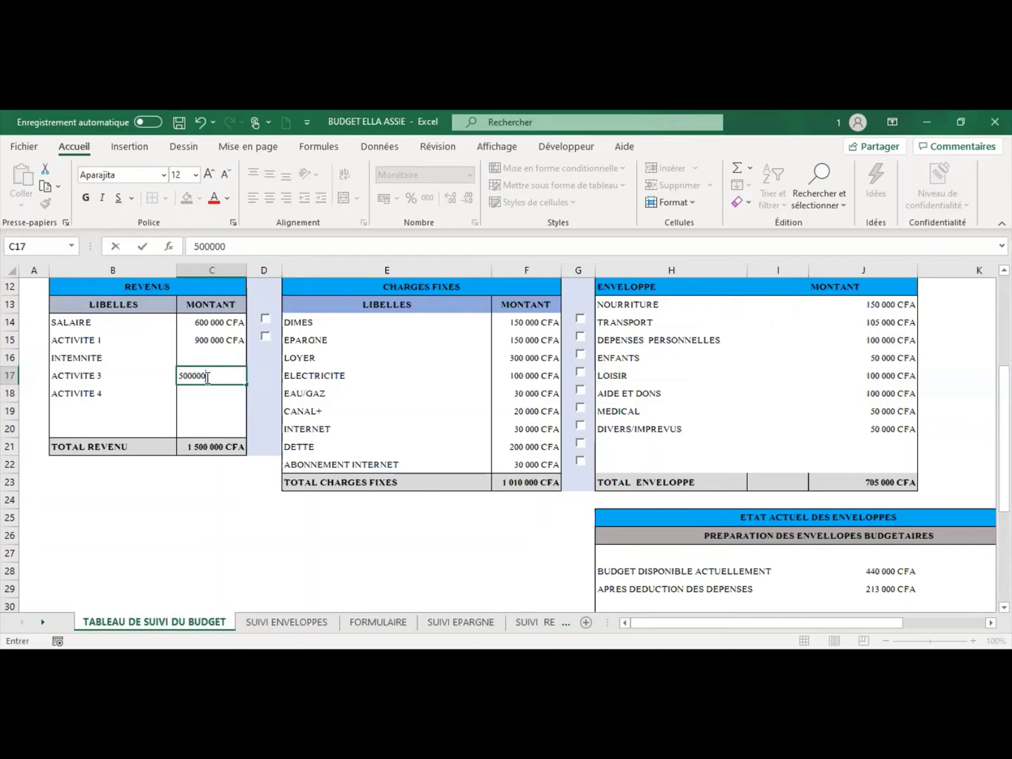
{"action": "left_click", "coordinate": [453, 568]}
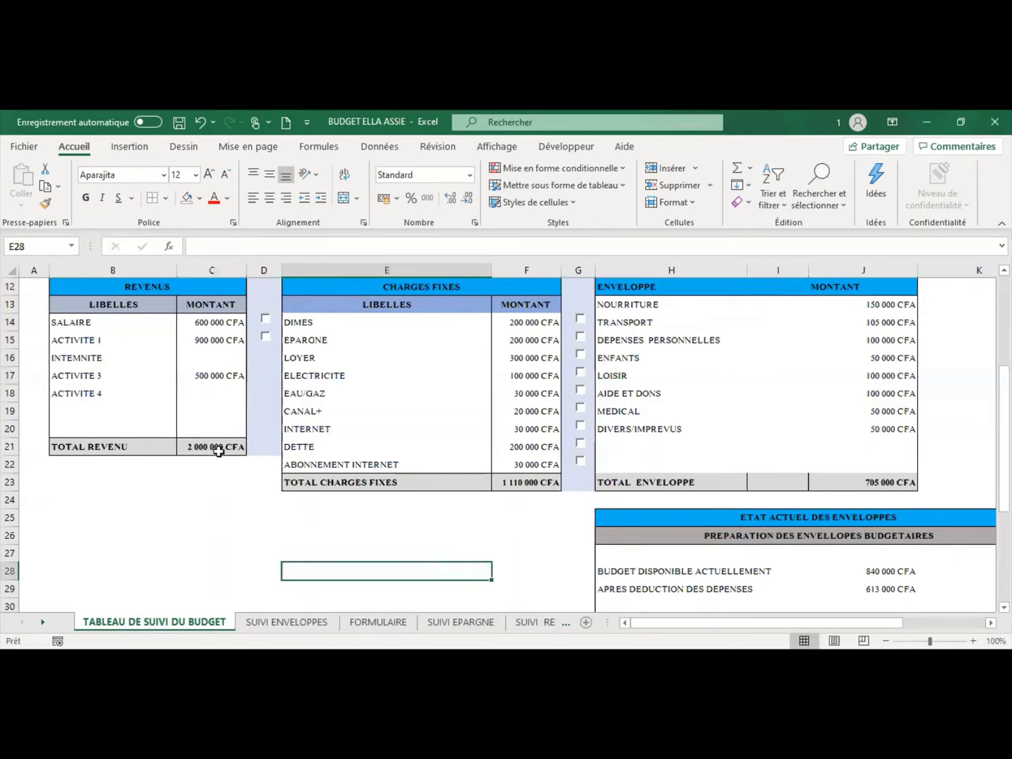
Step: Check the formula behind the EPARGNE amount in F15 of the CHARGES FIXES table
{"action": "left_click", "coordinate": [525, 344]}
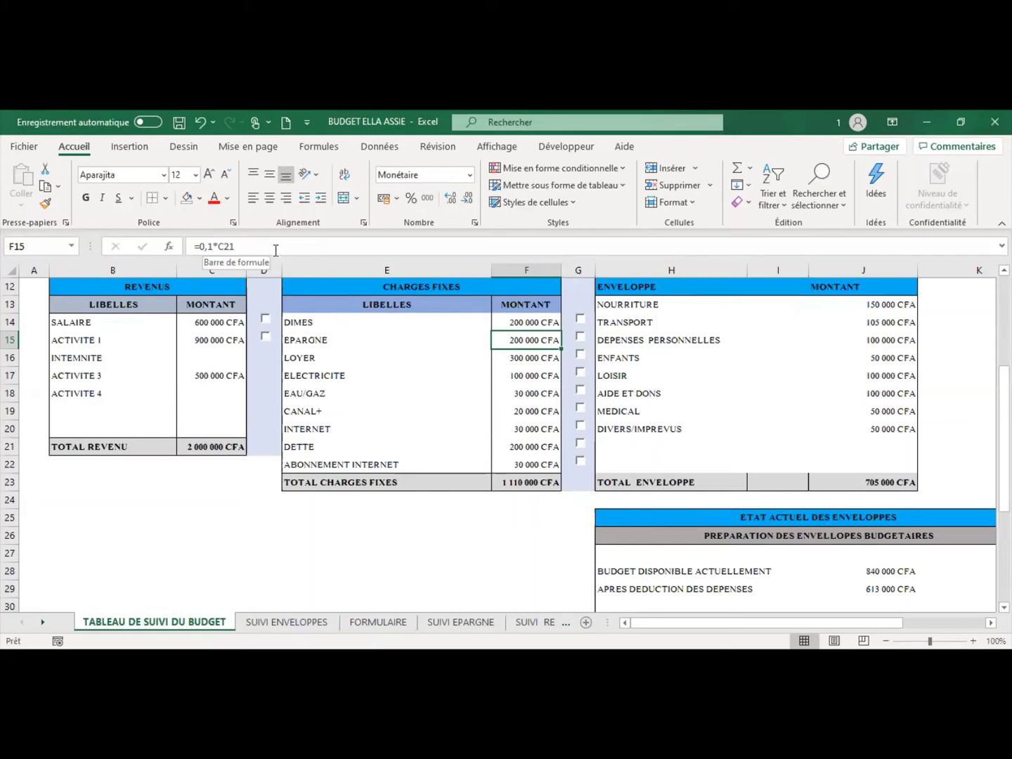
{"action": "left_click", "coordinate": [395, 532]}
{"action": "left_click", "coordinate": [509, 342]}
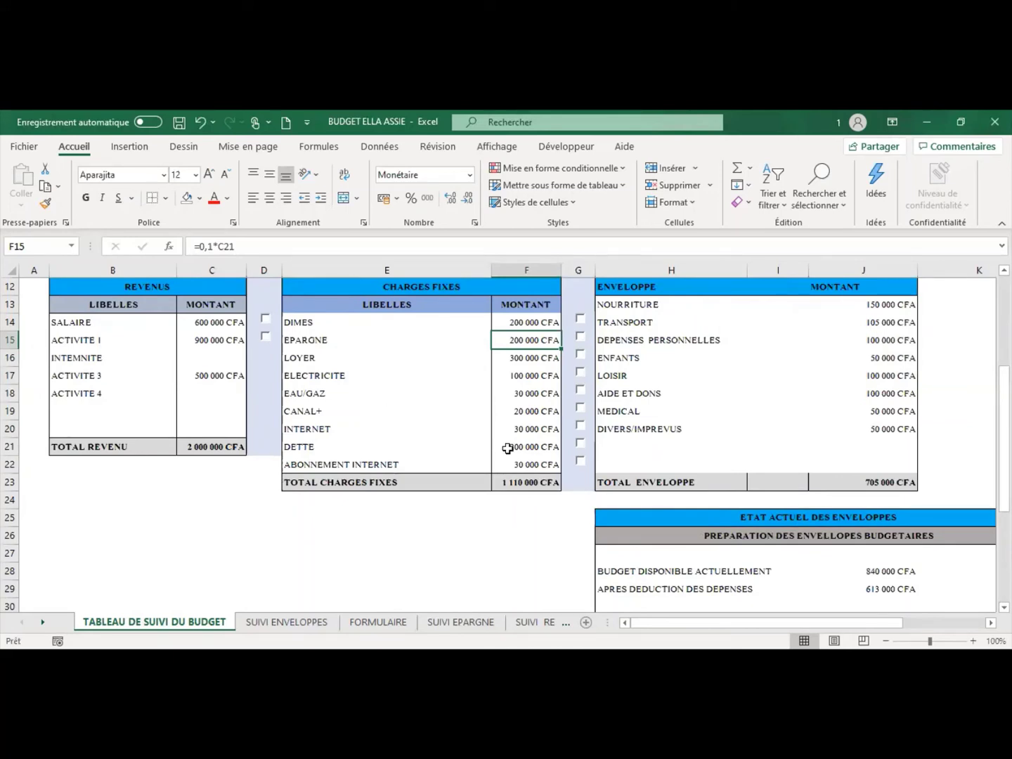
Step: Set the ELECTRICITE amount in F17 of the CHARGES FIXES table to 50000
{"action": "left_click_drag", "start_coordinate": [293, 446], "coordinate": [536, 448]}
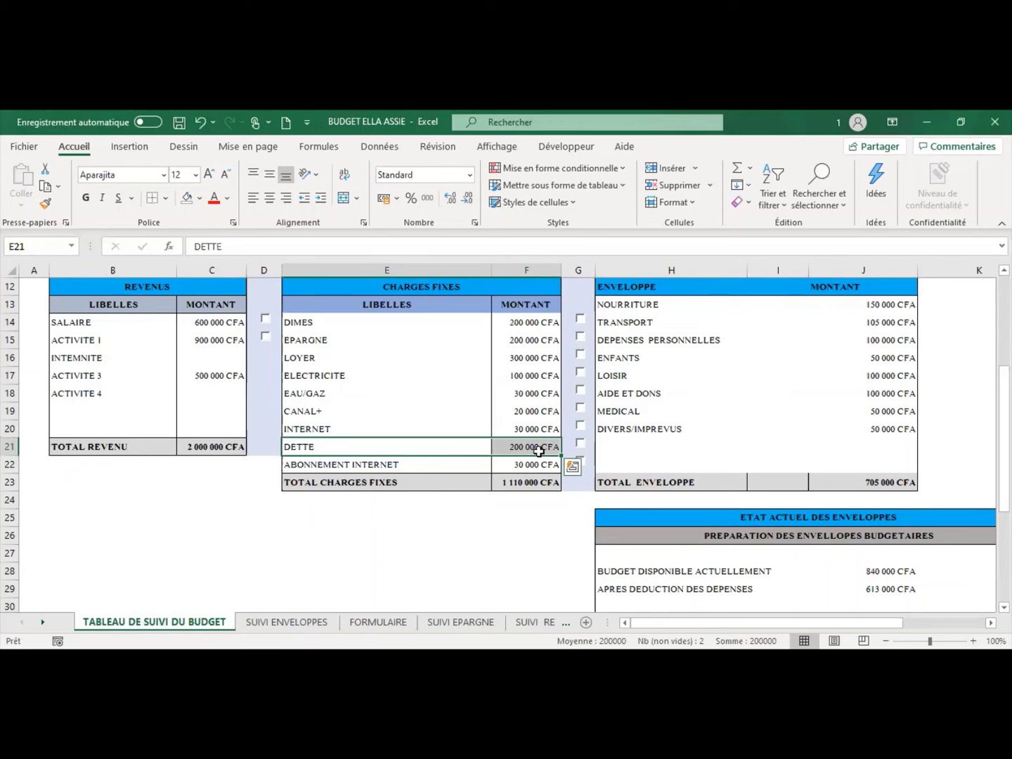
{"action": "left_click", "coordinate": [526, 359]}
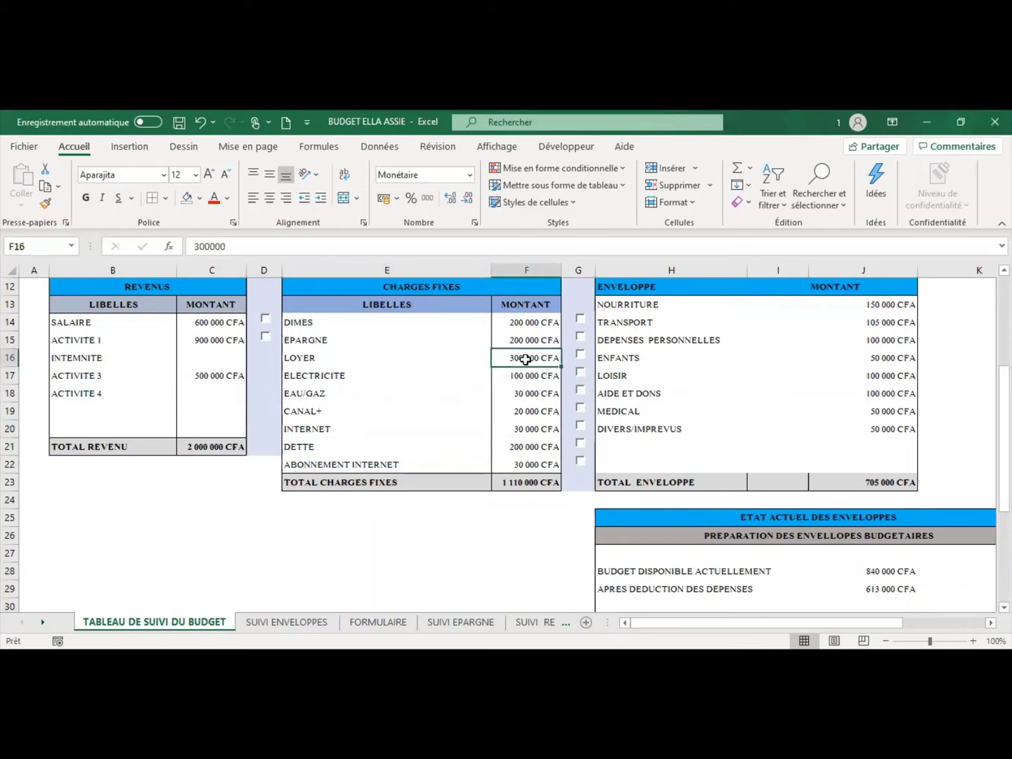
{"action": "left_click", "coordinate": [524, 378]}
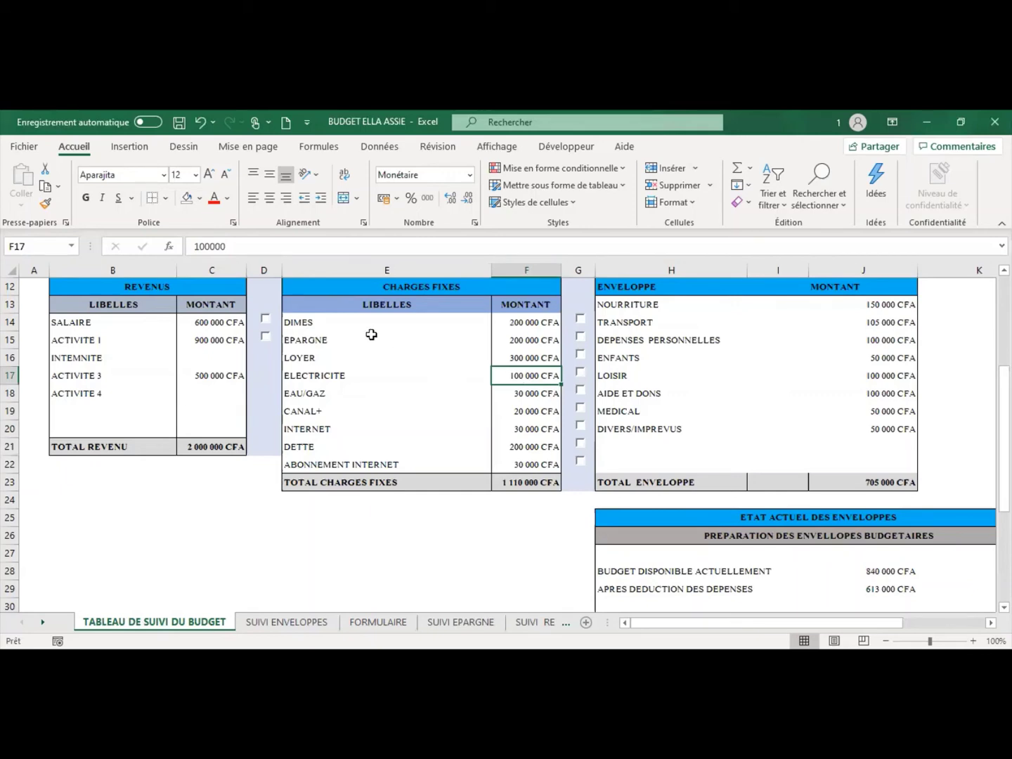
{"action": "left_click_drag", "start_coordinate": [226, 246], "coordinate": [195, 250]}
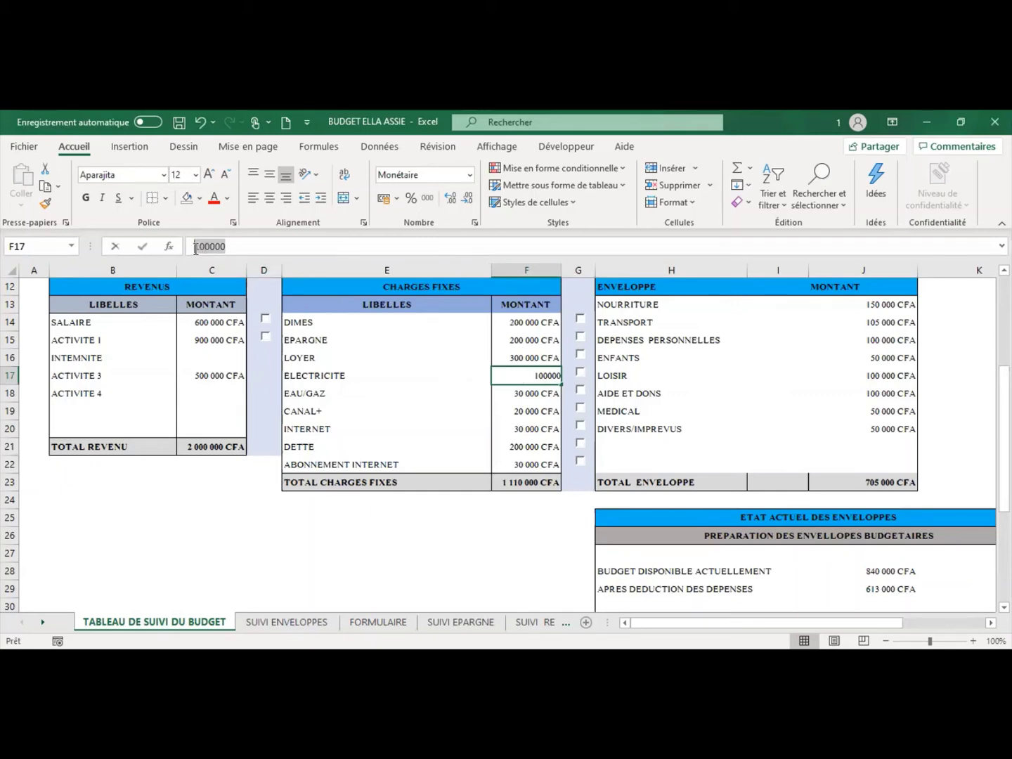
{"action": "type", "text": "50 000"}
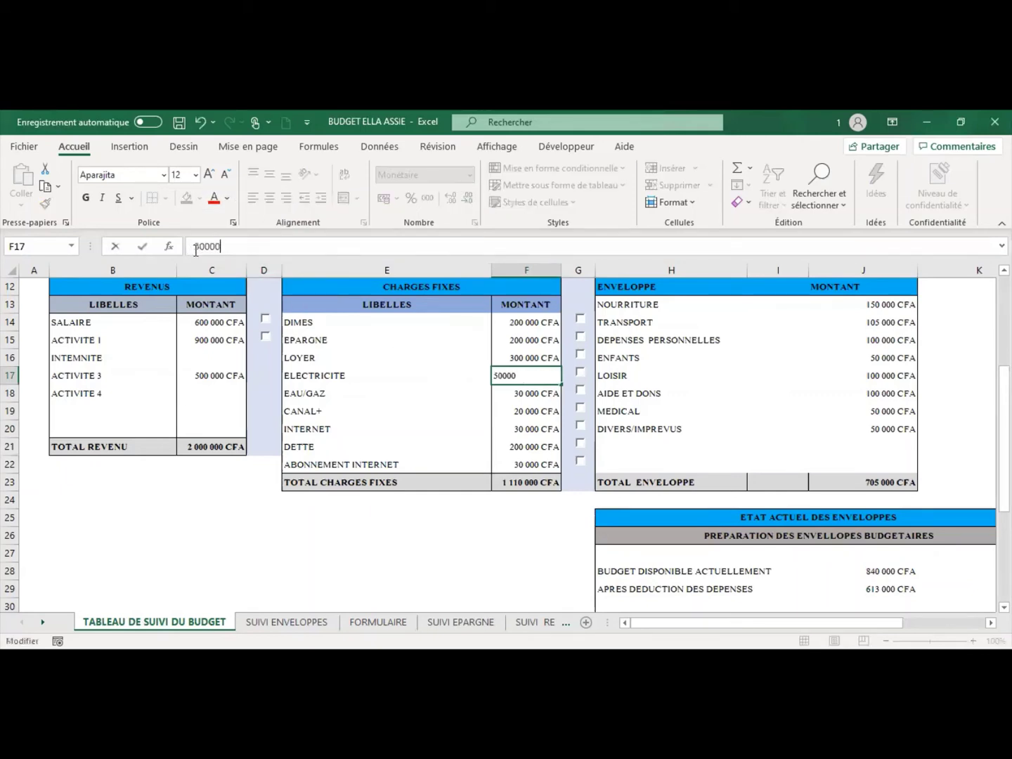
{"action": "key", "text": "Return"}
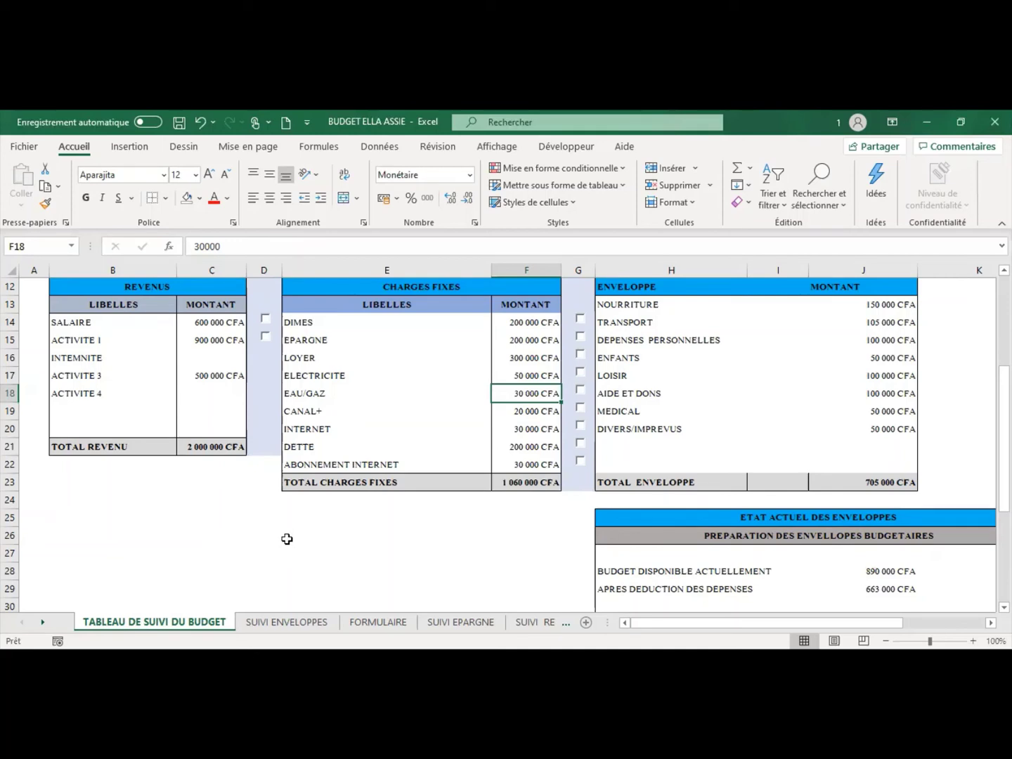
Step: Clear the ABONNEMENT INTERNET label and its amount from row 22 of the CHARGES FIXES table
{"action": "left_click", "coordinate": [333, 465]}
{"action": "key", "text": "BackSpace"}
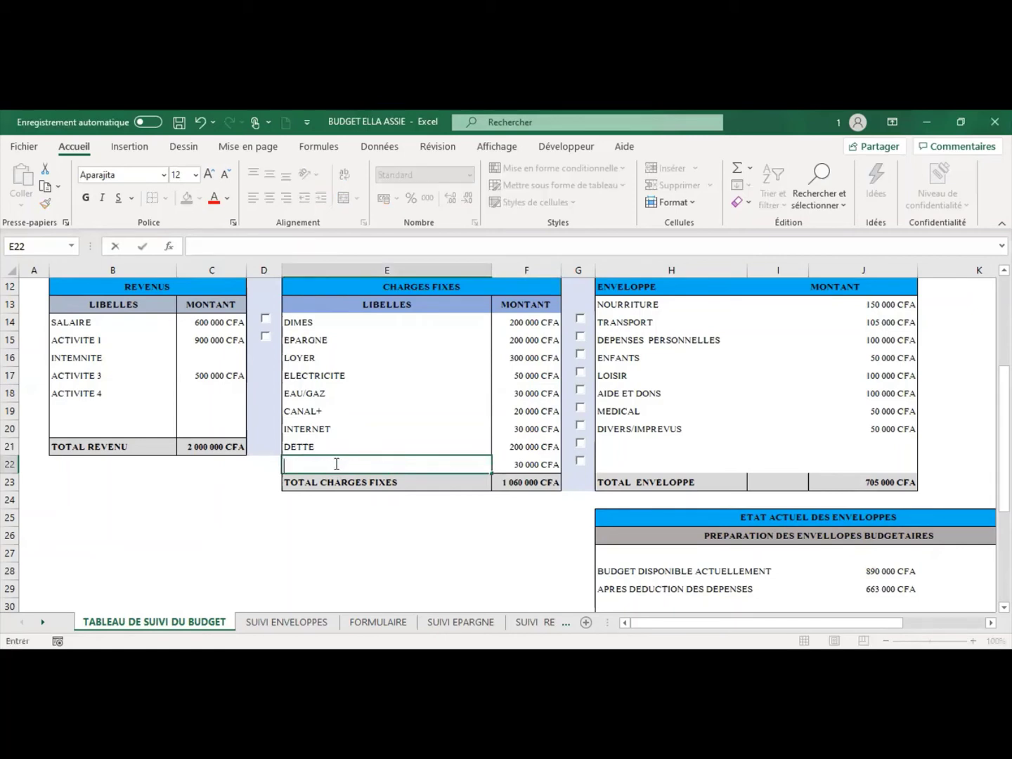
{"action": "left_click", "coordinate": [518, 466]}
{"action": "key", "text": "BackSpace"}
{"action": "left_click", "coordinate": [453, 570]}
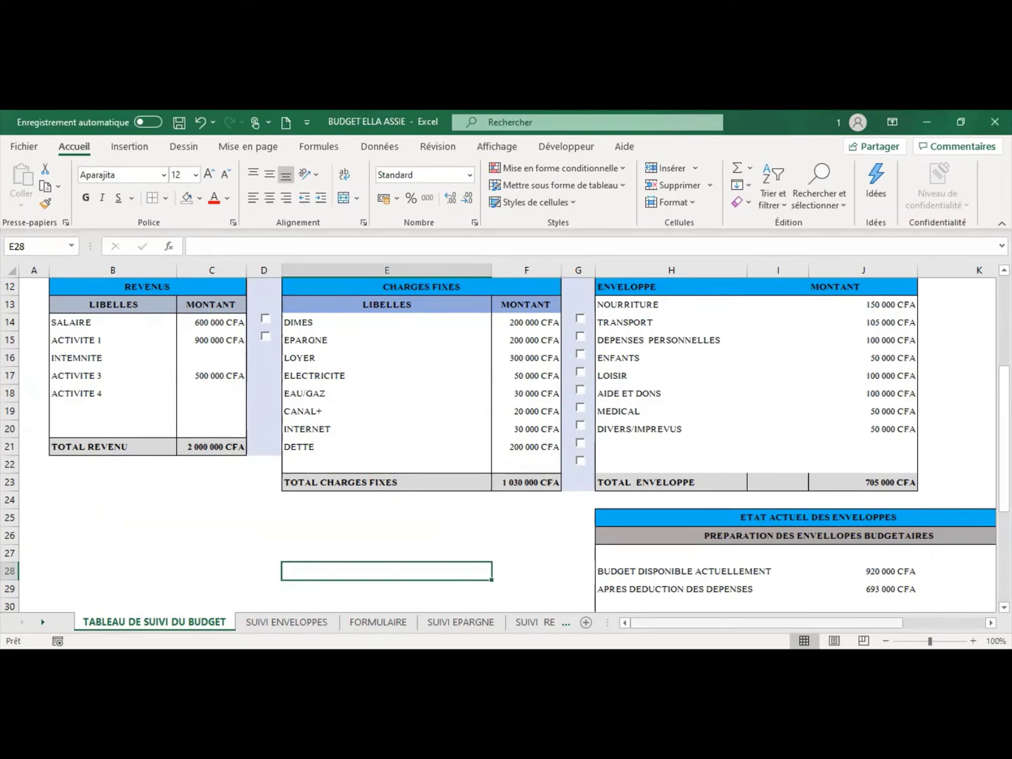
Step: Check the formula behind the RESTE A VIVRE DEBUT DU MOIS amount in J9 and review the surrounding budget tables
{"action": "left_click_drag", "start_coordinate": [692, 621], "coordinate": [719, 621]}
{"action": "scroll", "coordinate": [695, 413], "scroll_direction": "up", "scroll_amount": 4}
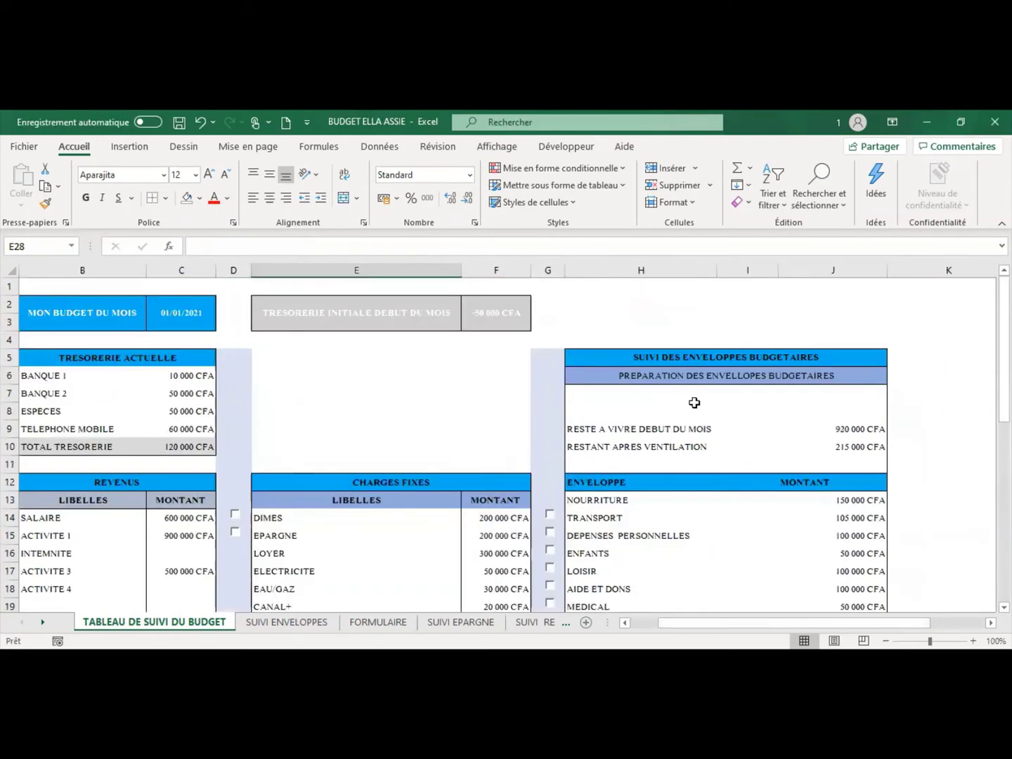
{"action": "scroll", "coordinate": [693, 404], "scroll_direction": "down", "scroll_amount": 1}
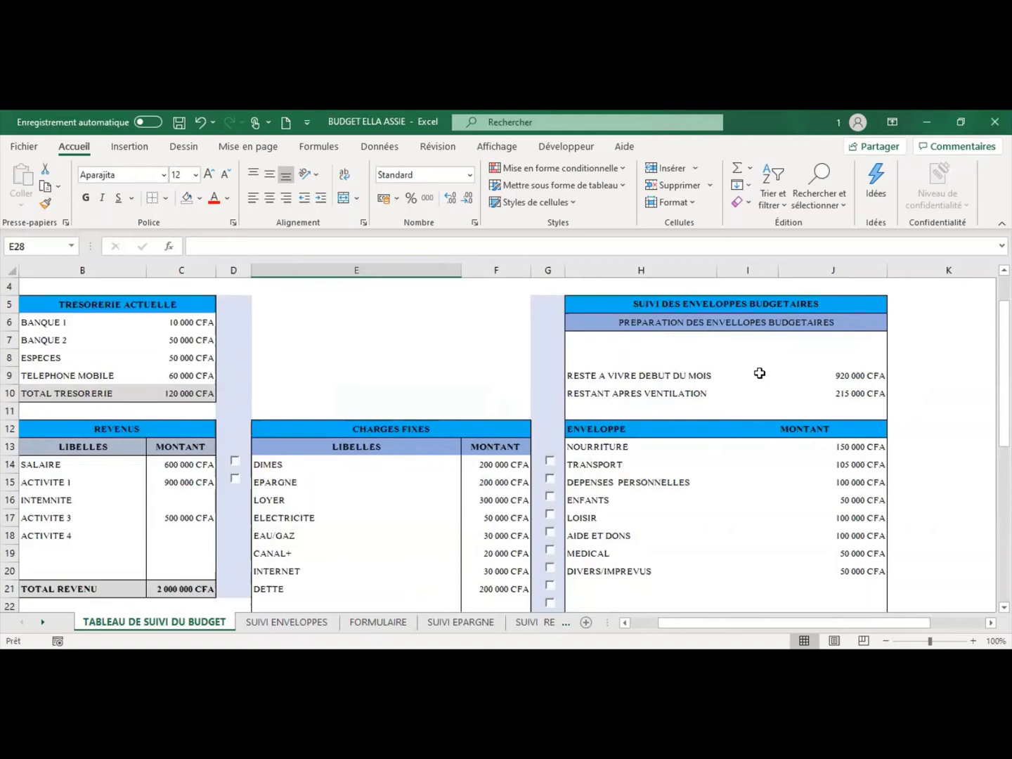
{"action": "left_click", "coordinate": [869, 375]}
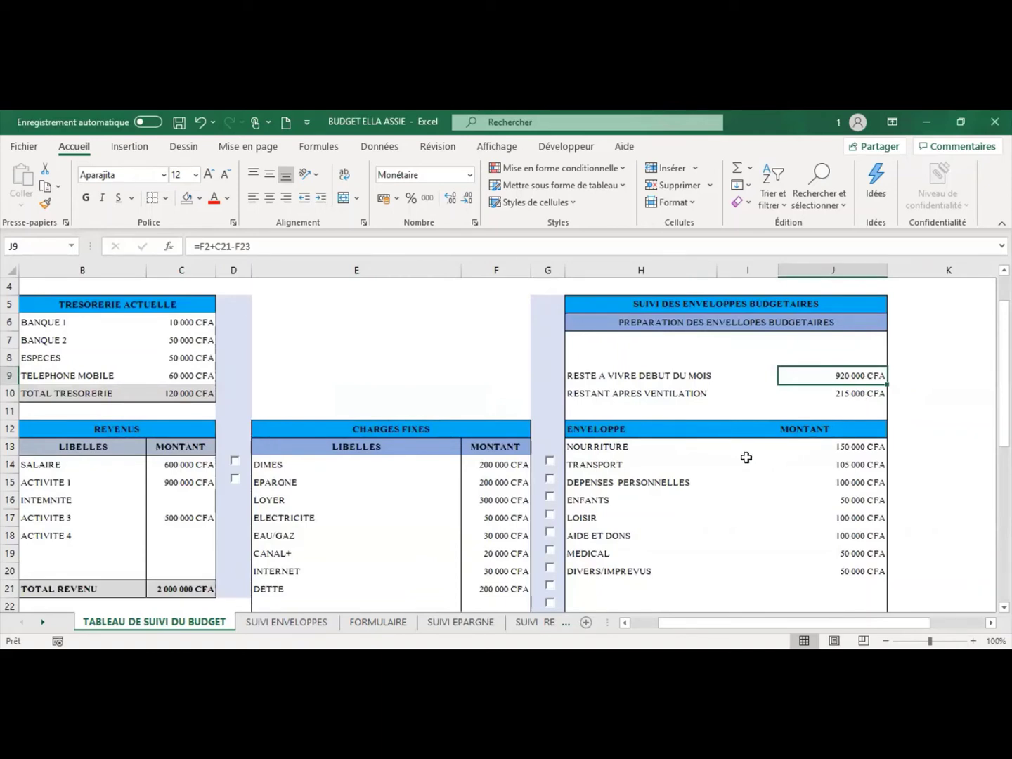
{"action": "scroll", "coordinate": [746, 458], "scroll_direction": "down", "scroll_amount": 1}
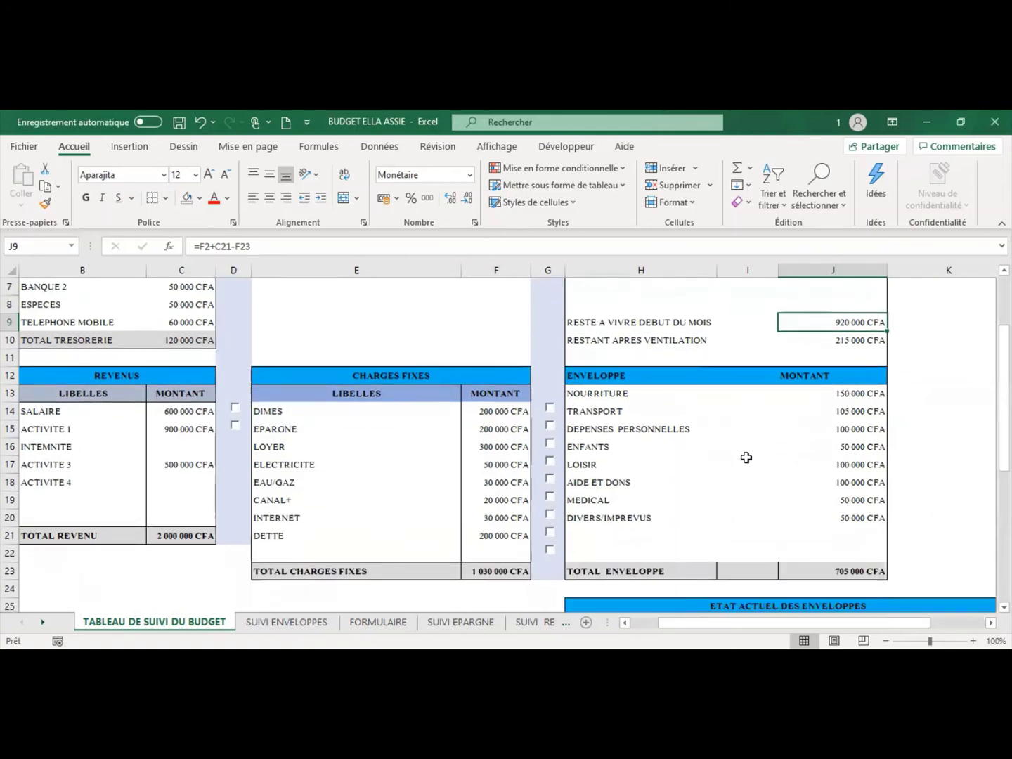
{"action": "scroll", "coordinate": [745, 458], "scroll_direction": "up", "scroll_amount": 2}
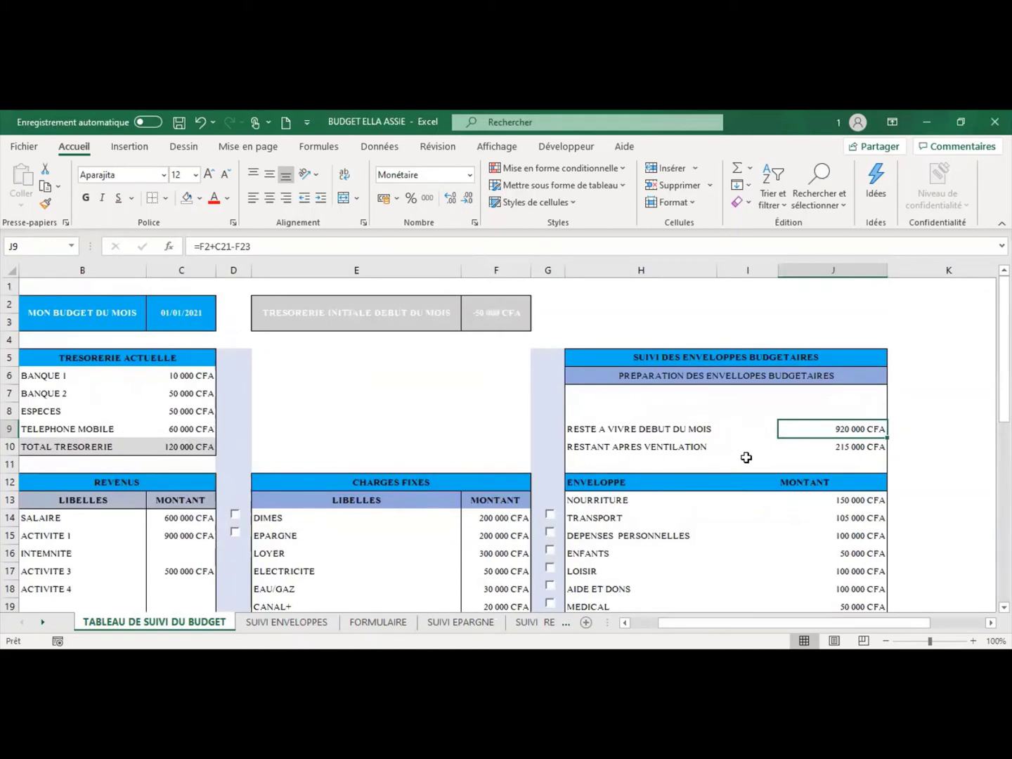
{"action": "scroll", "coordinate": [757, 527], "scroll_direction": "down", "scroll_amount": 2}
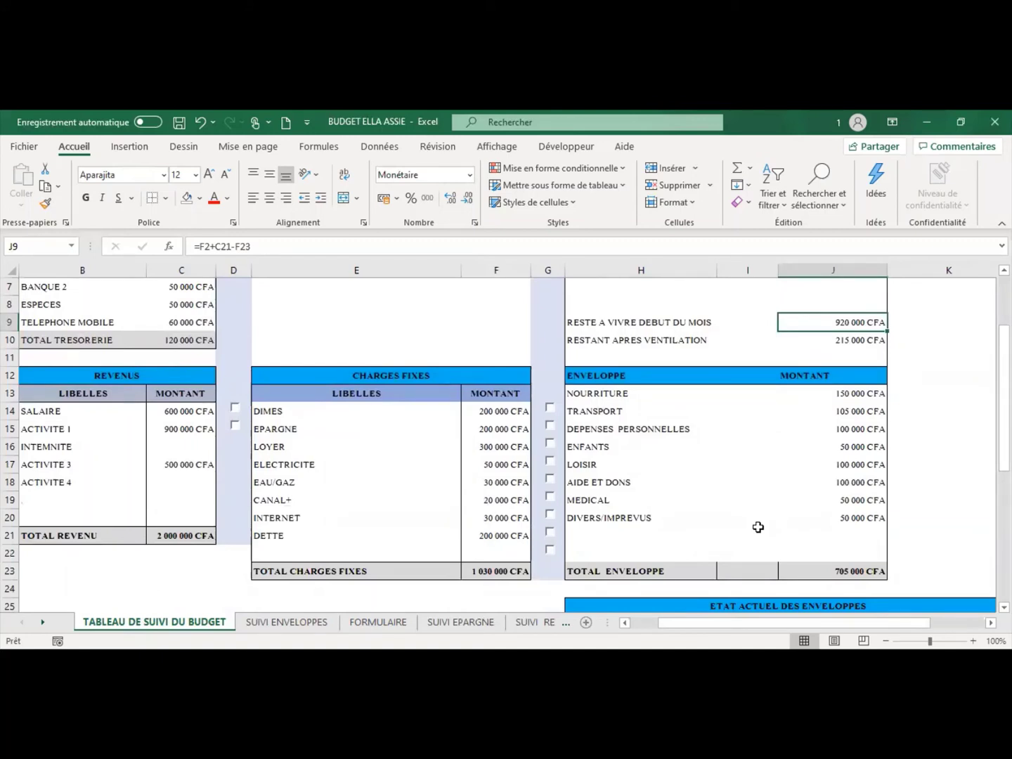
Step: Set the DIVERS/IMPREVUS amount in J20 of the ENVELOPPE table to 200000
{"action": "left_click", "coordinate": [848, 399]}
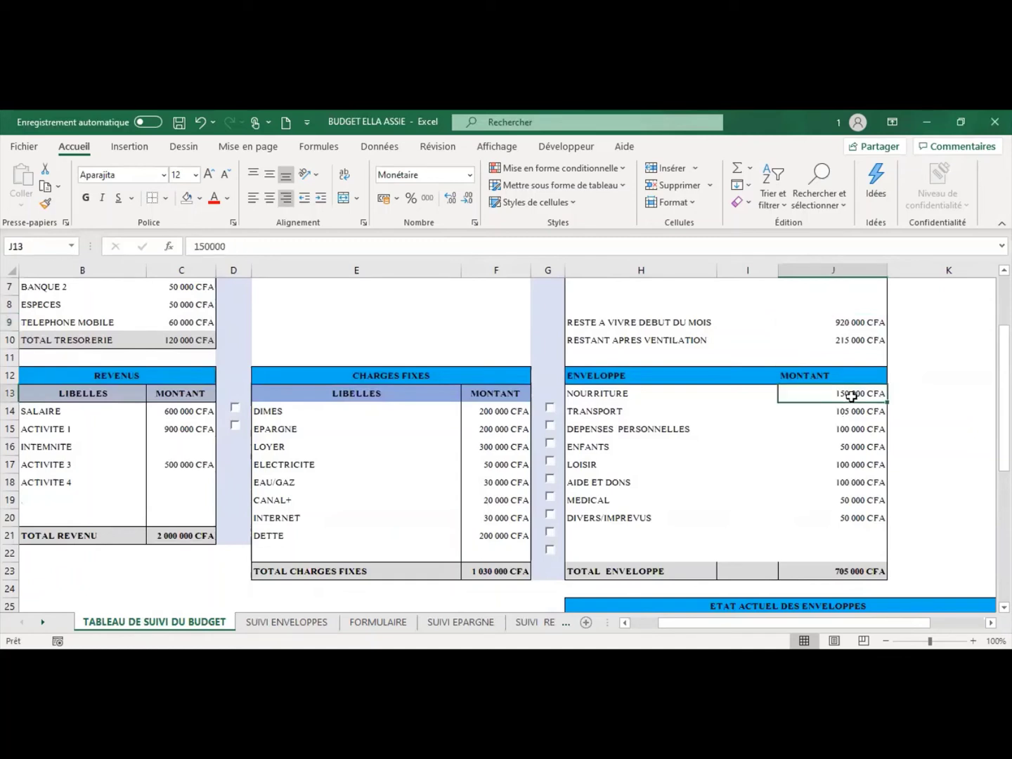
{"action": "left_click", "coordinate": [846, 448]}
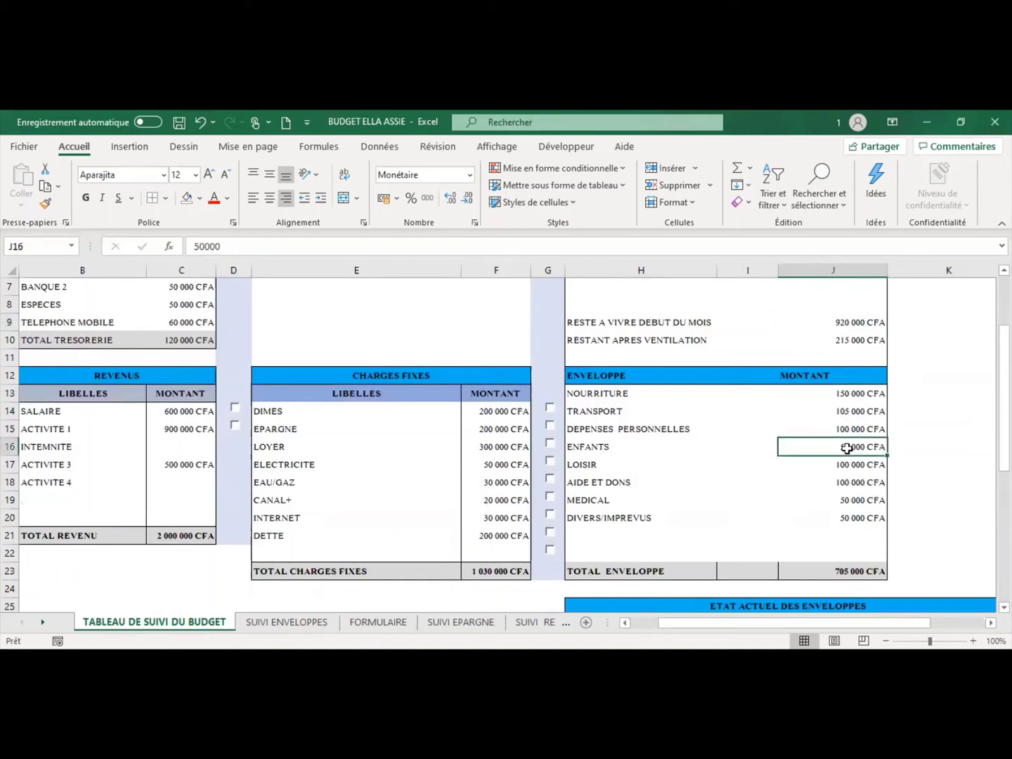
{"action": "left_click", "coordinate": [843, 466]}
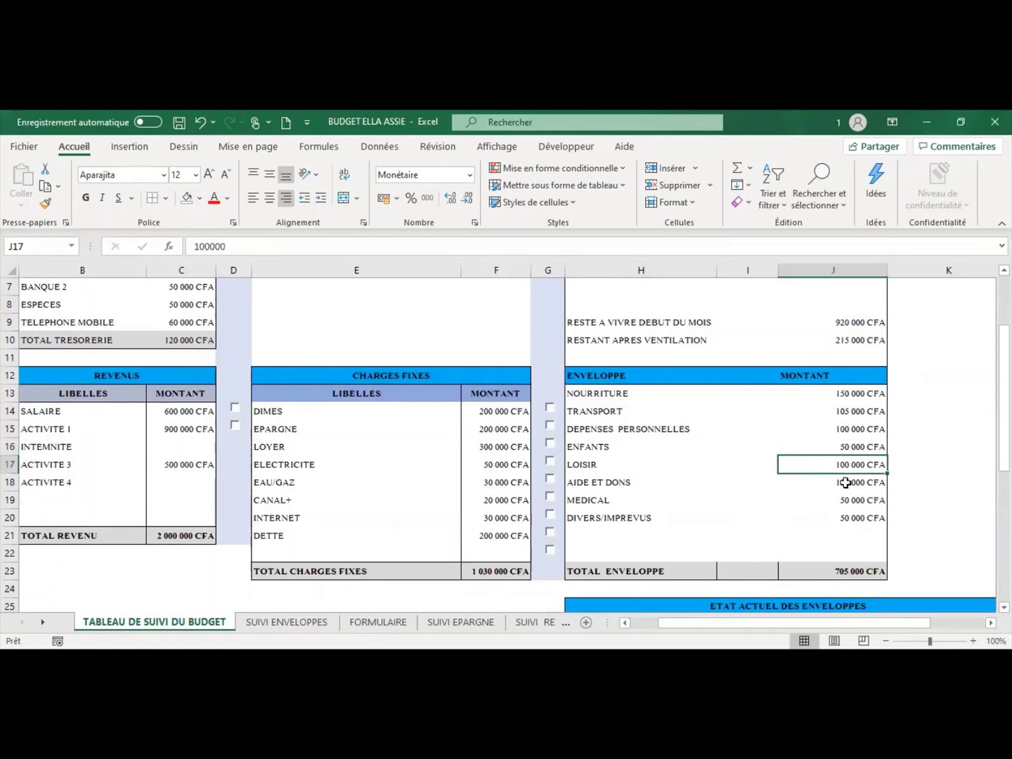
{"action": "left_click", "coordinate": [845, 482]}
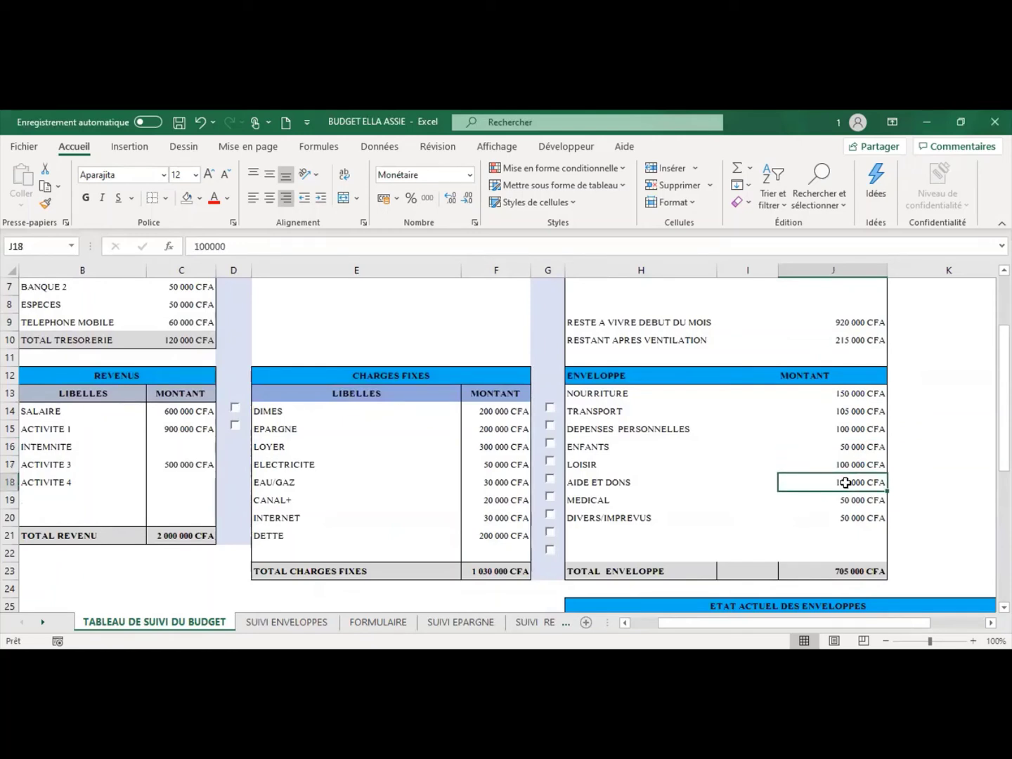
{"action": "left_click", "coordinate": [852, 517]}
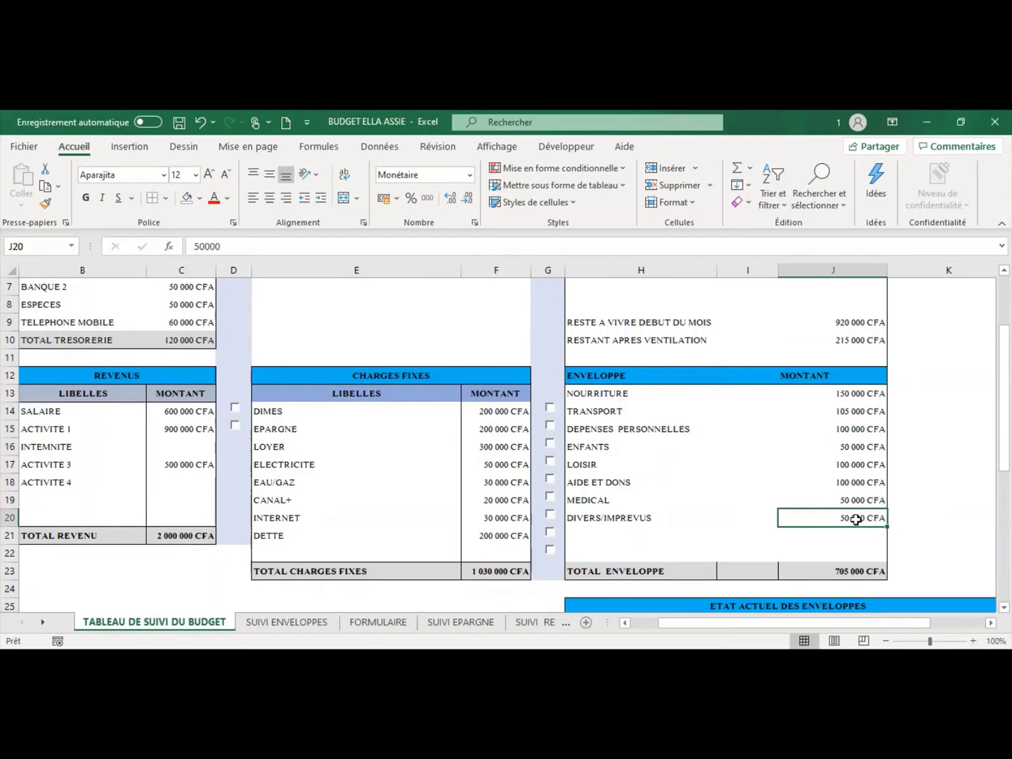
{"action": "left_click", "coordinate": [224, 245]}
{"action": "left_click_drag", "start_coordinate": [221, 245], "coordinate": [186, 246]}
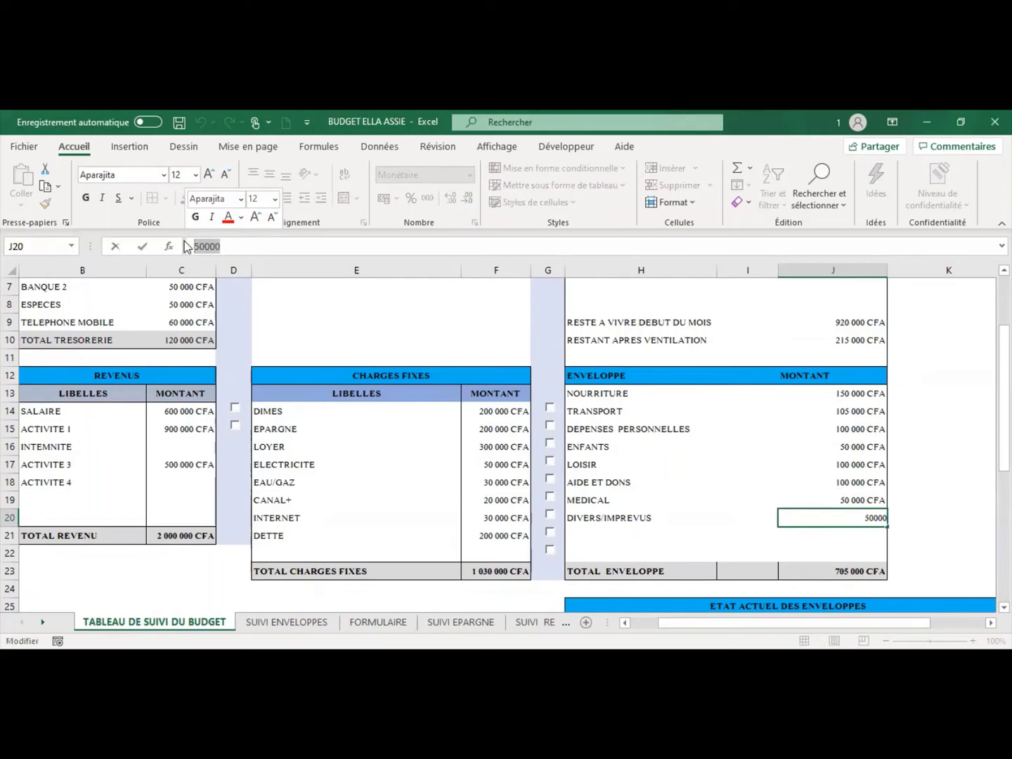
{"action": "type", "text": "200000"}
{"action": "key", "text": "Return"}
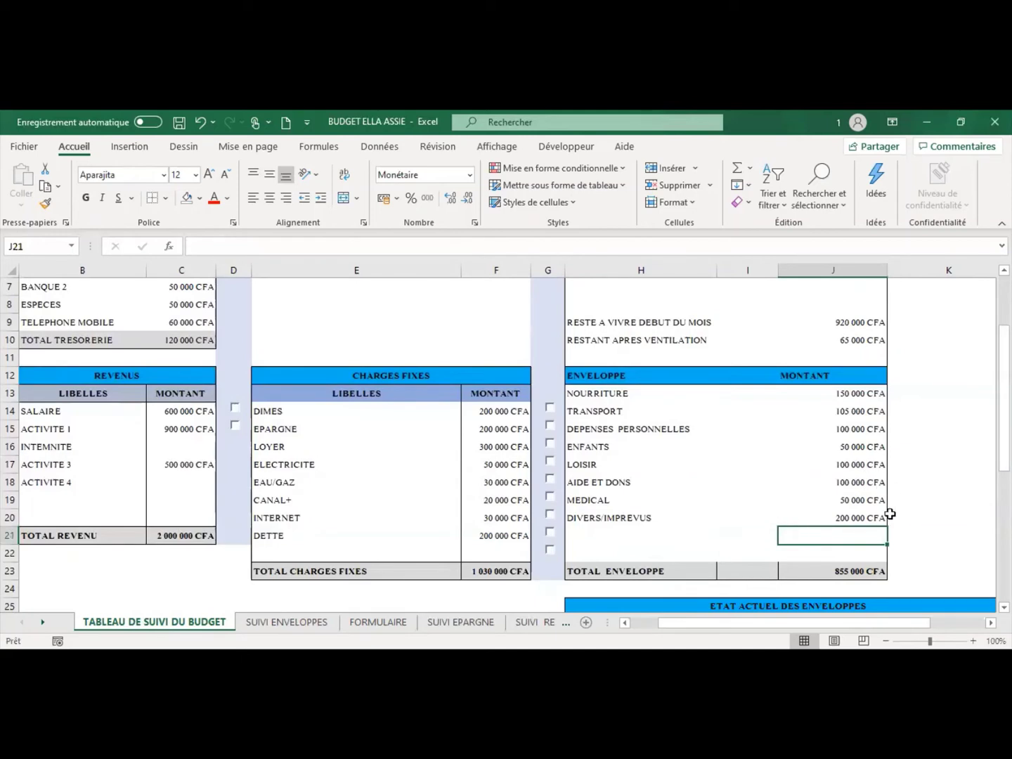
Step: Set the AIDE ET DONS amount in J18 of the ENVELOPPE table to 200000
{"action": "left_click", "coordinate": [853, 483]}
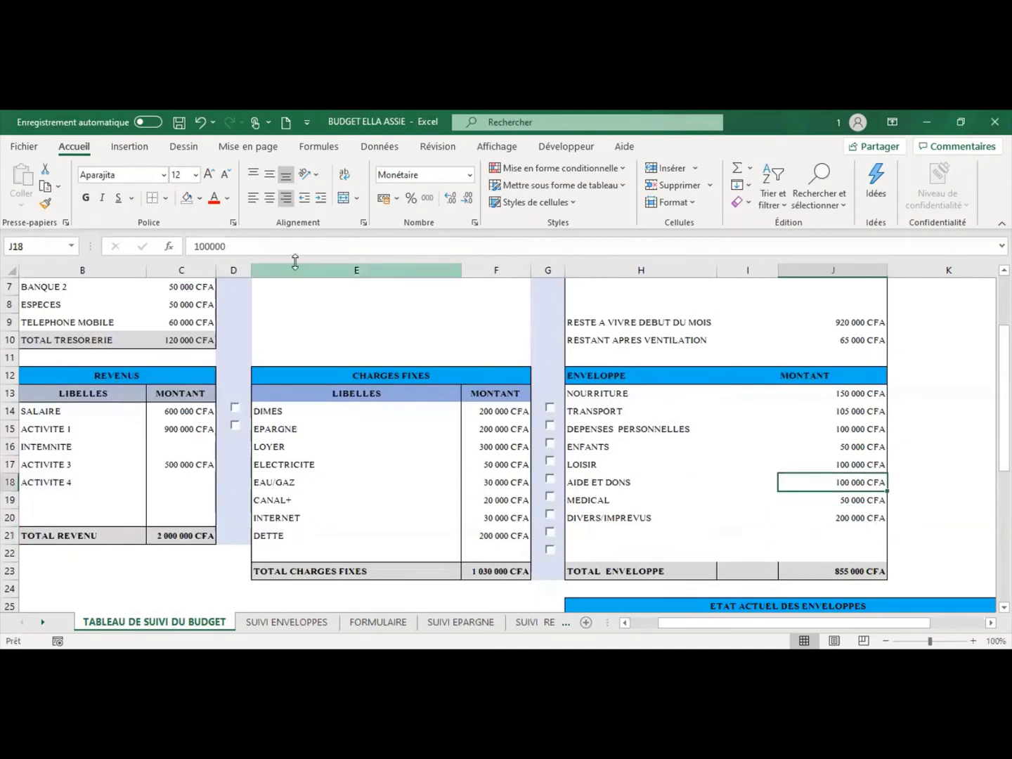
{"action": "left_click_drag", "start_coordinate": [241, 246], "coordinate": [193, 246]}
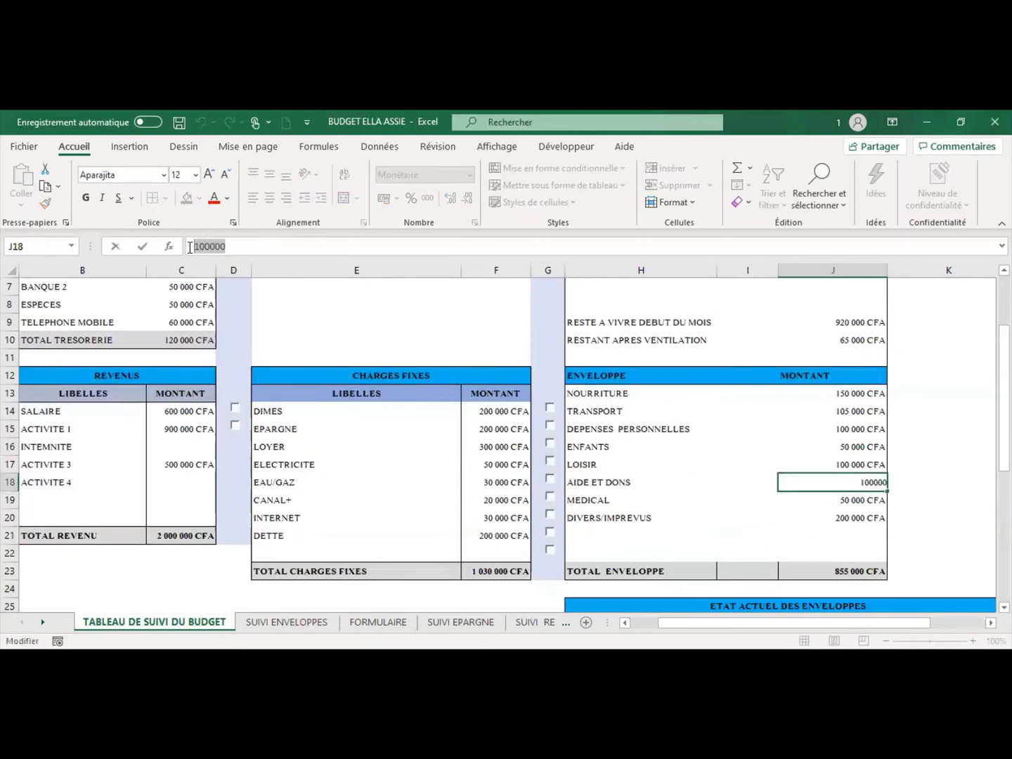
{"action": "type", "text": "200000"}
{"action": "key", "text": "Return"}
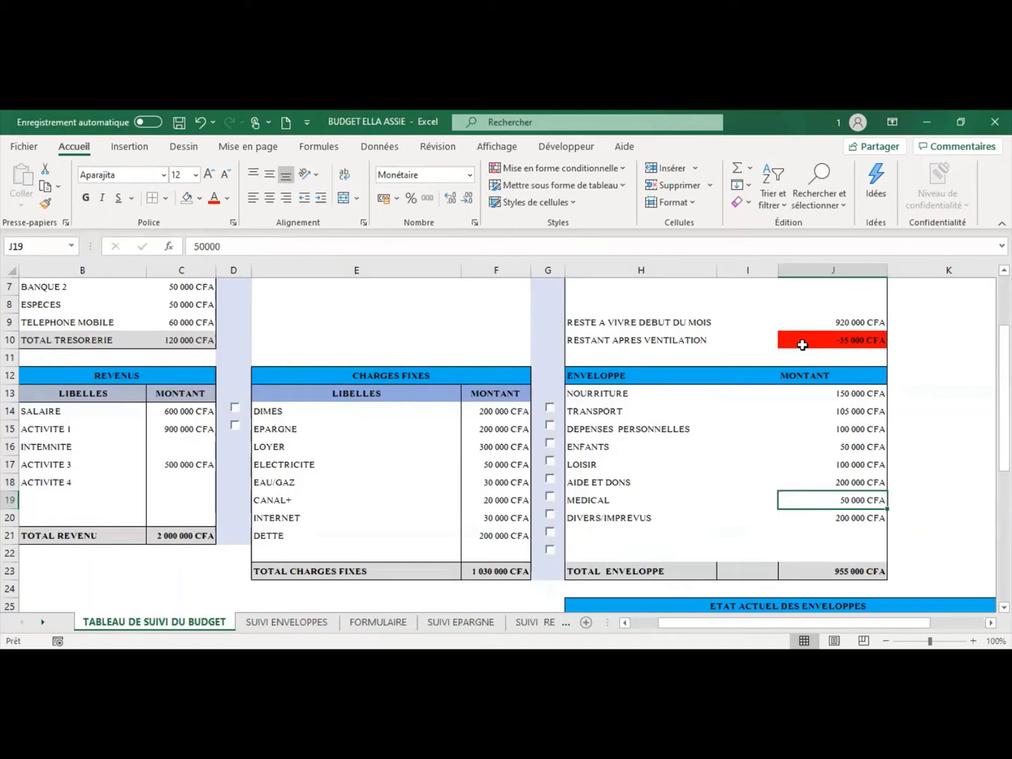
Step: Set the AIDE ET DONS amount in J18 of the ENVELOPPE table to 150000
{"action": "left_click", "coordinate": [842, 482]}
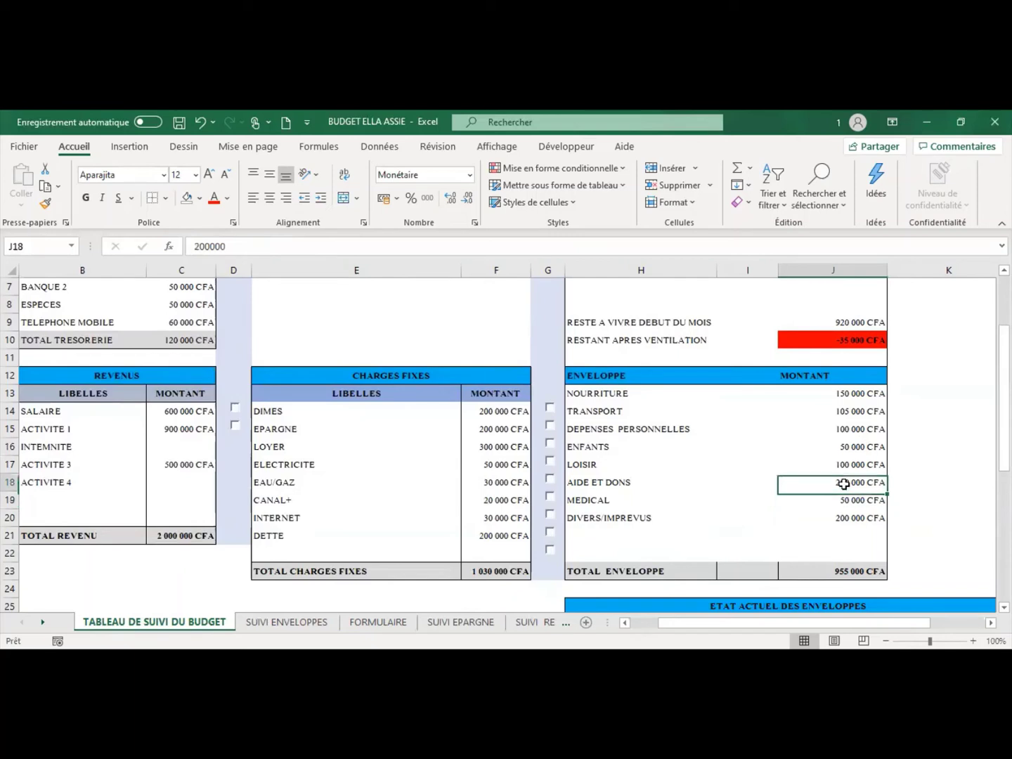
{"action": "left_click_drag", "start_coordinate": [238, 248], "coordinate": [189, 246]}
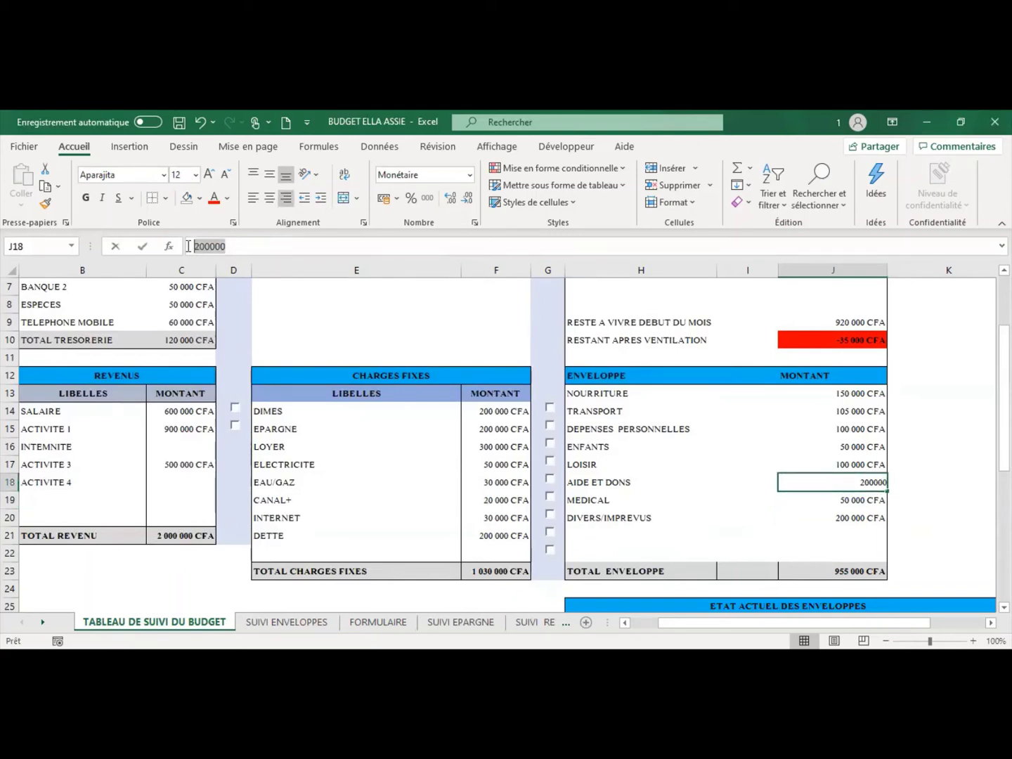
{"action": "type", "text": "150000"}
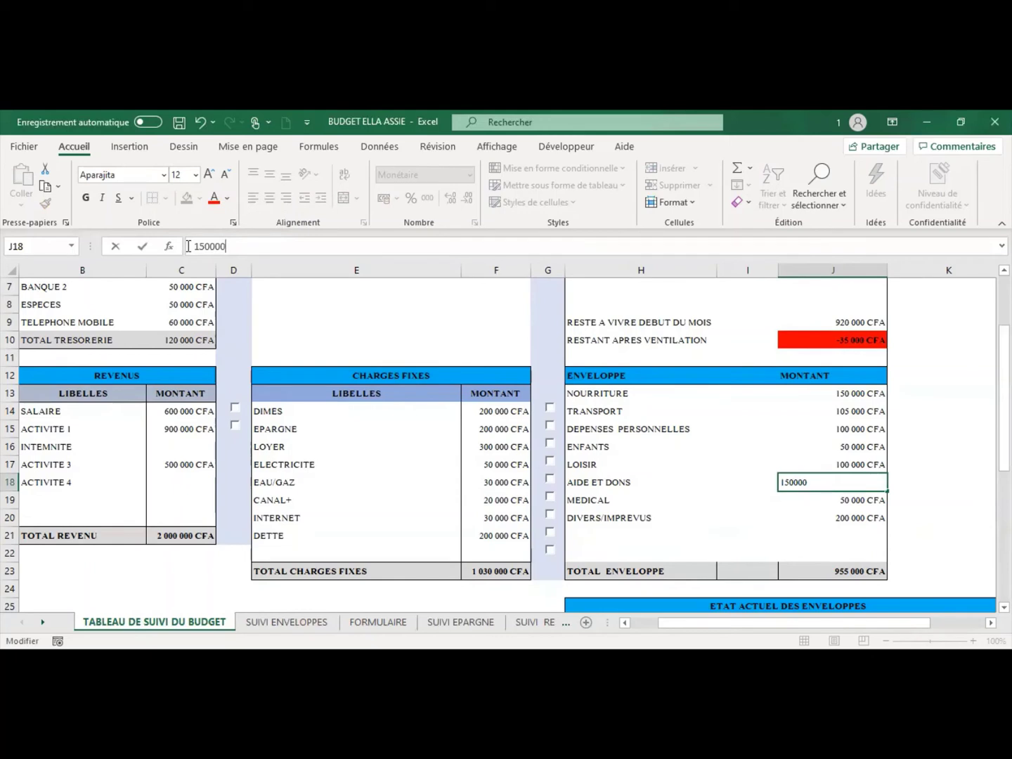
{"action": "key", "text": "Return"}
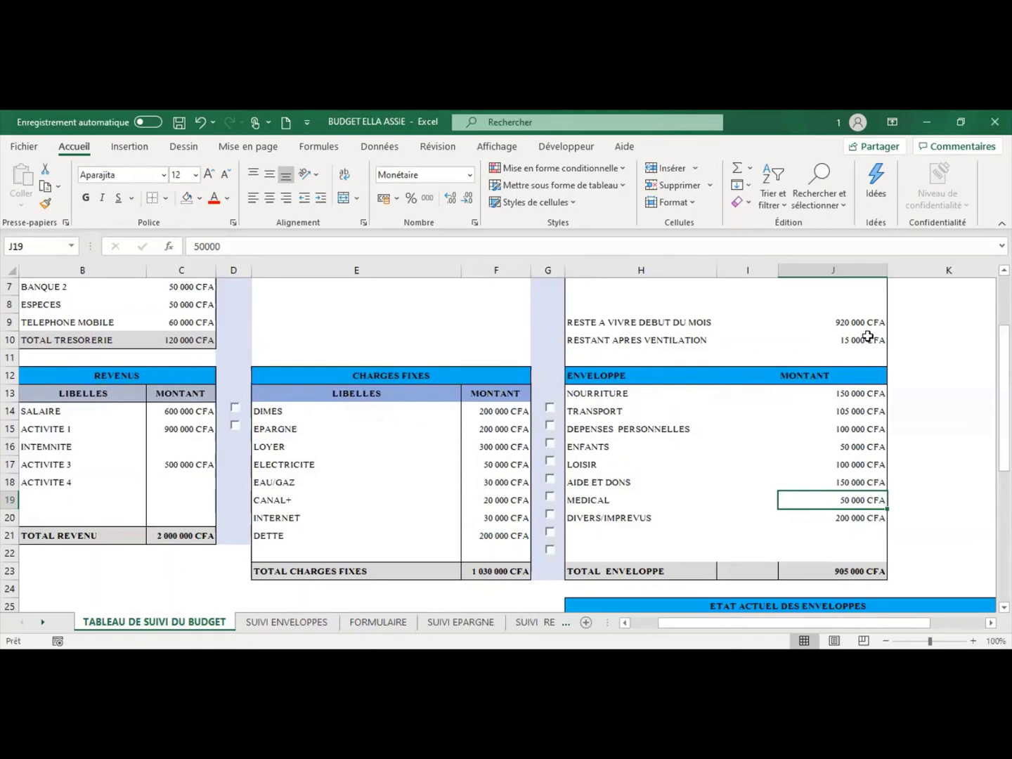
Step: In row 23 of the SUIVI ENVELOPPES sheet, enter the date 21/04/21 and choose the category DEPENSES PERSONNELLES
{"action": "scroll", "coordinate": [868, 337], "scroll_direction": "down", "scroll_amount": 5}
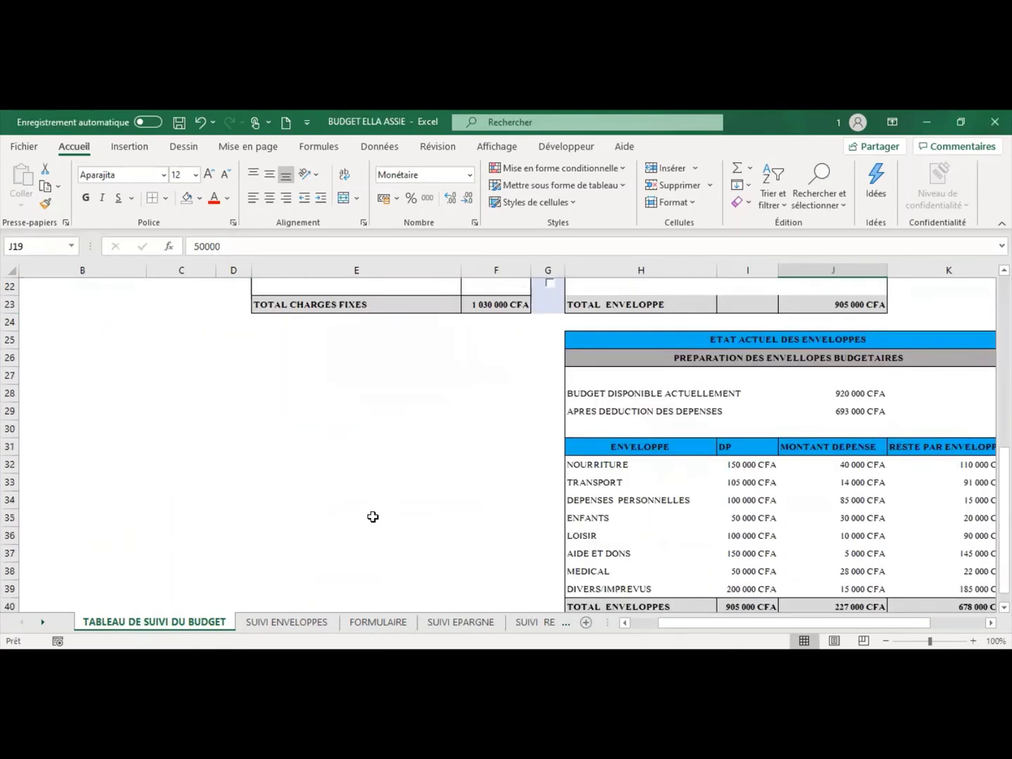
{"action": "left_click", "coordinate": [289, 621]}
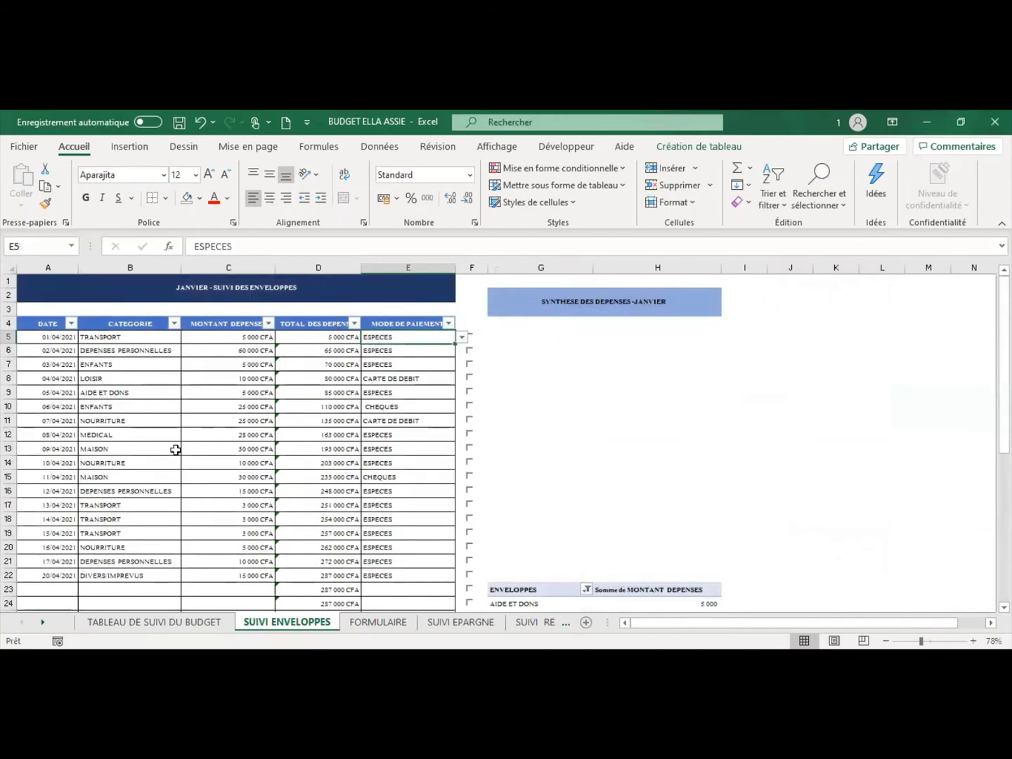
{"action": "scroll", "coordinate": [175, 449], "scroll_direction": "down", "scroll_amount": 2}
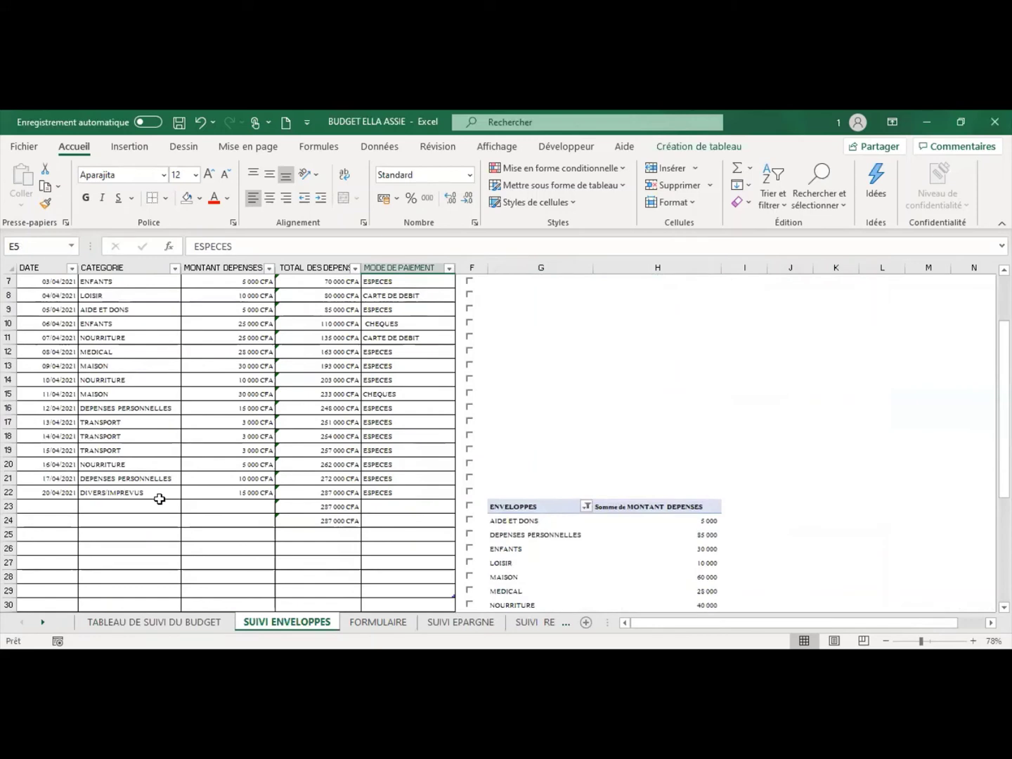
{"action": "left_click", "coordinate": [50, 506]}
{"action": "type", "text": "2"}
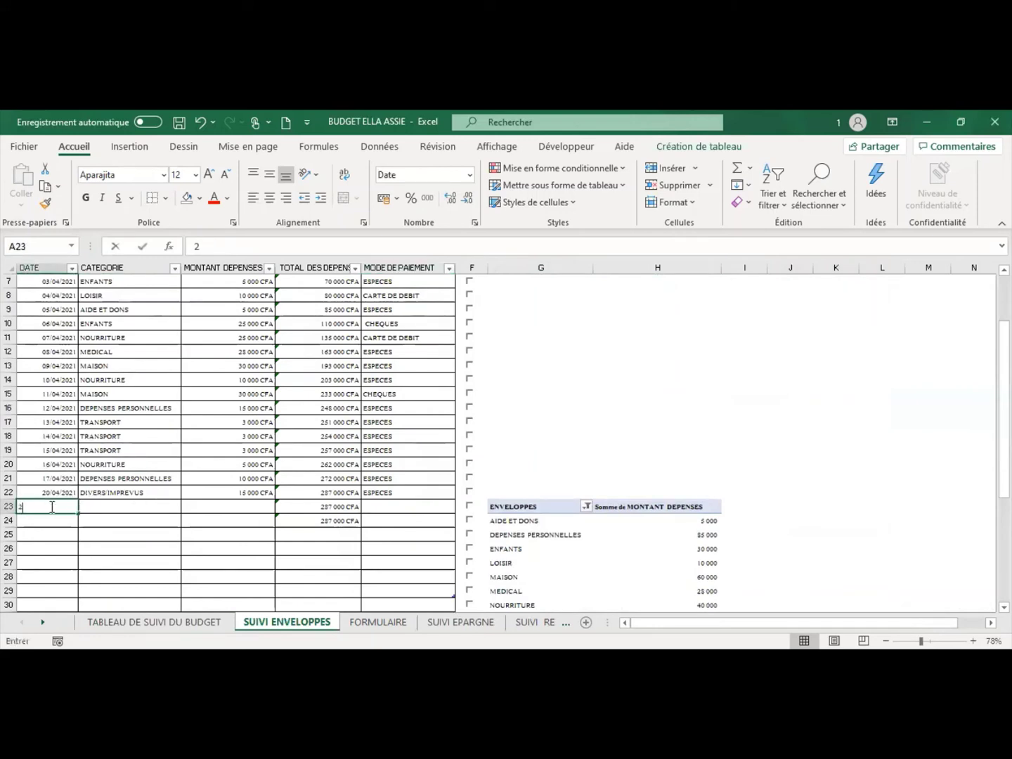
{"action": "type", "text": "1/0"}
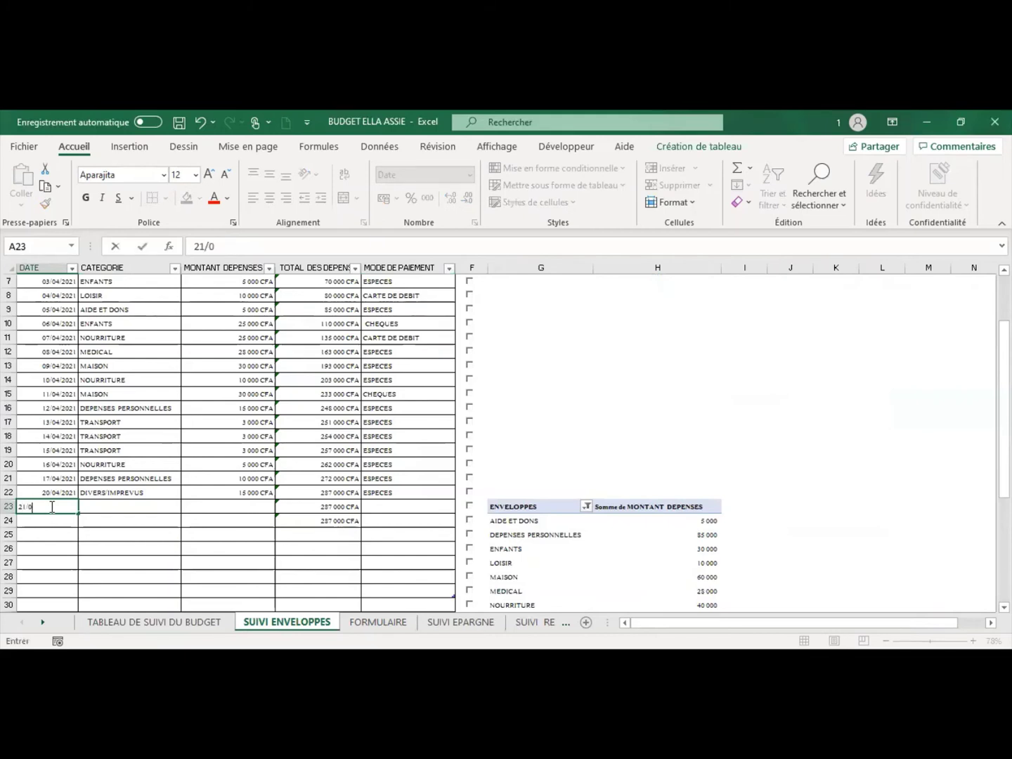
{"action": "type", "text": "4/21"}
{"action": "left_click", "coordinate": [143, 512]}
{"action": "left_click", "coordinate": [187, 507]}
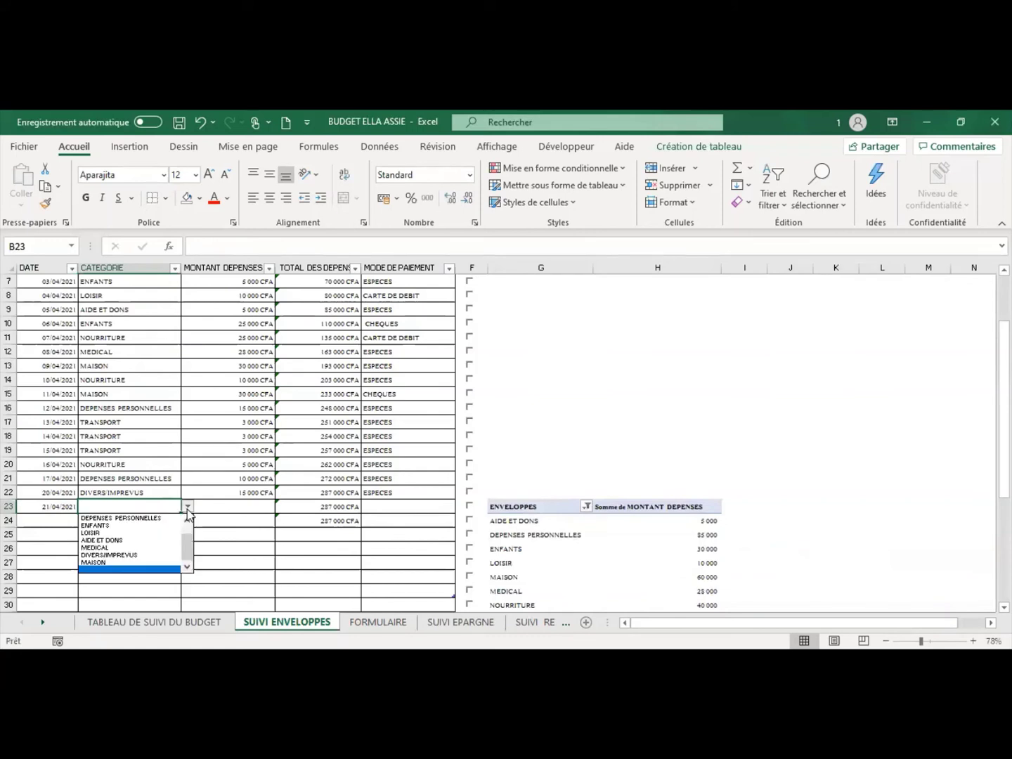
{"action": "left_click", "coordinate": [164, 518]}
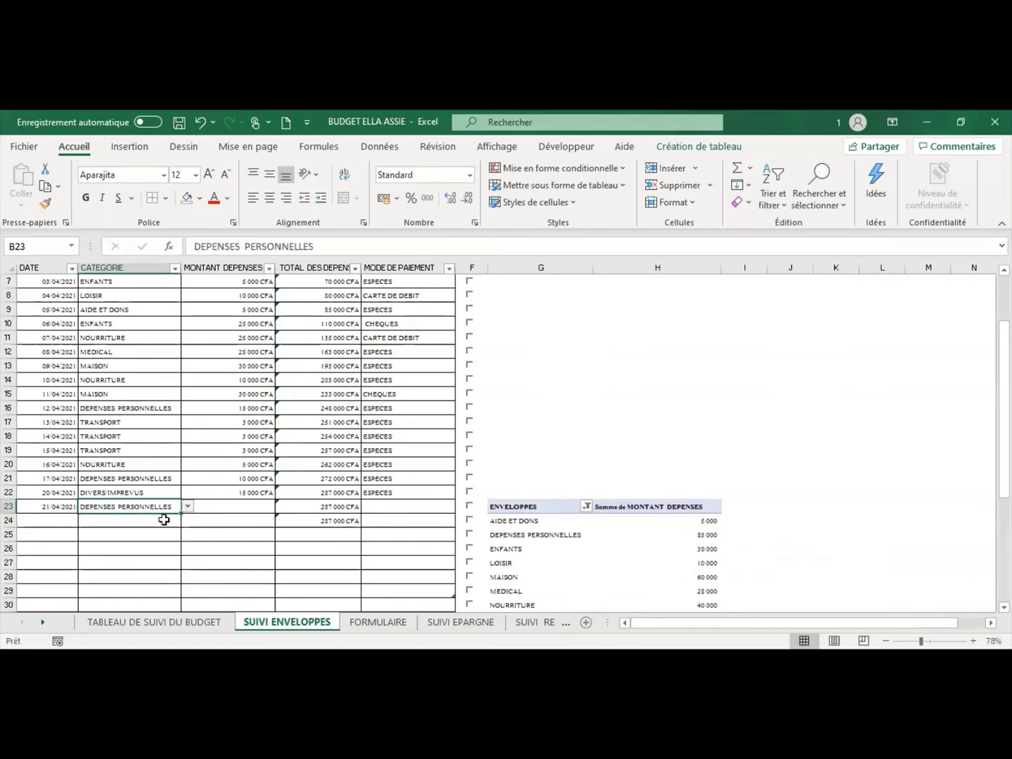
Step: In row 23 of SUIVI ENVELOPPES, enter an expense amount of 20000 and choose the payment mode ESPECES
{"action": "left_click", "coordinate": [201, 513]}
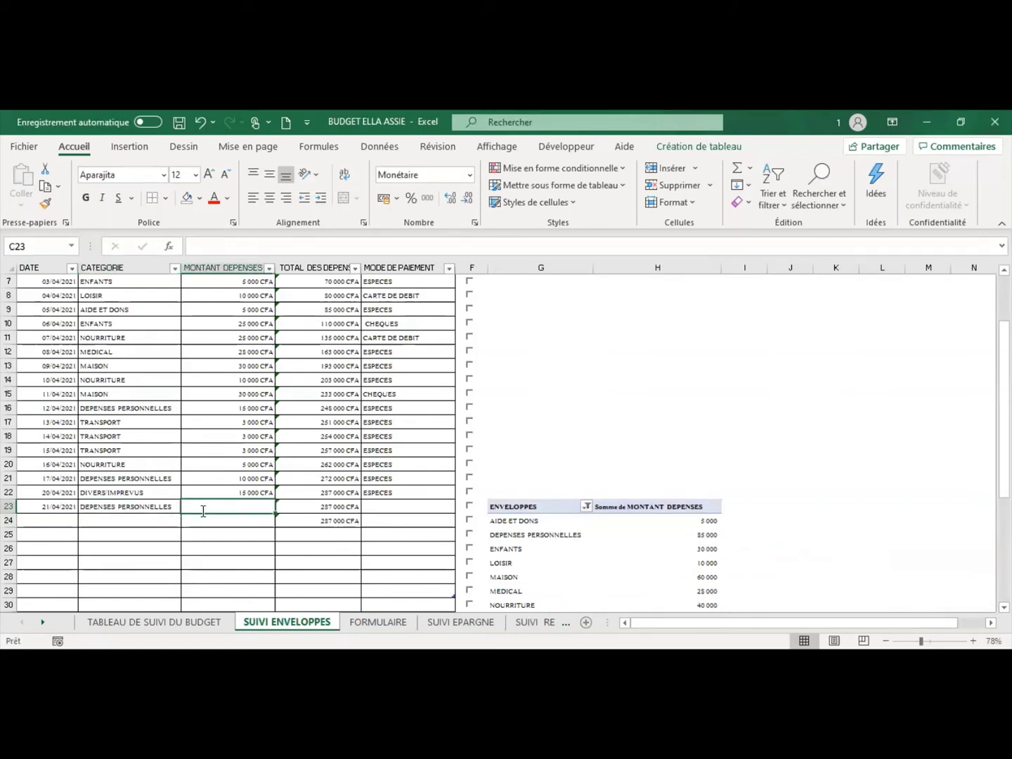
{"action": "type", "text": "20000"}
{"action": "key", "text": "Tab"}
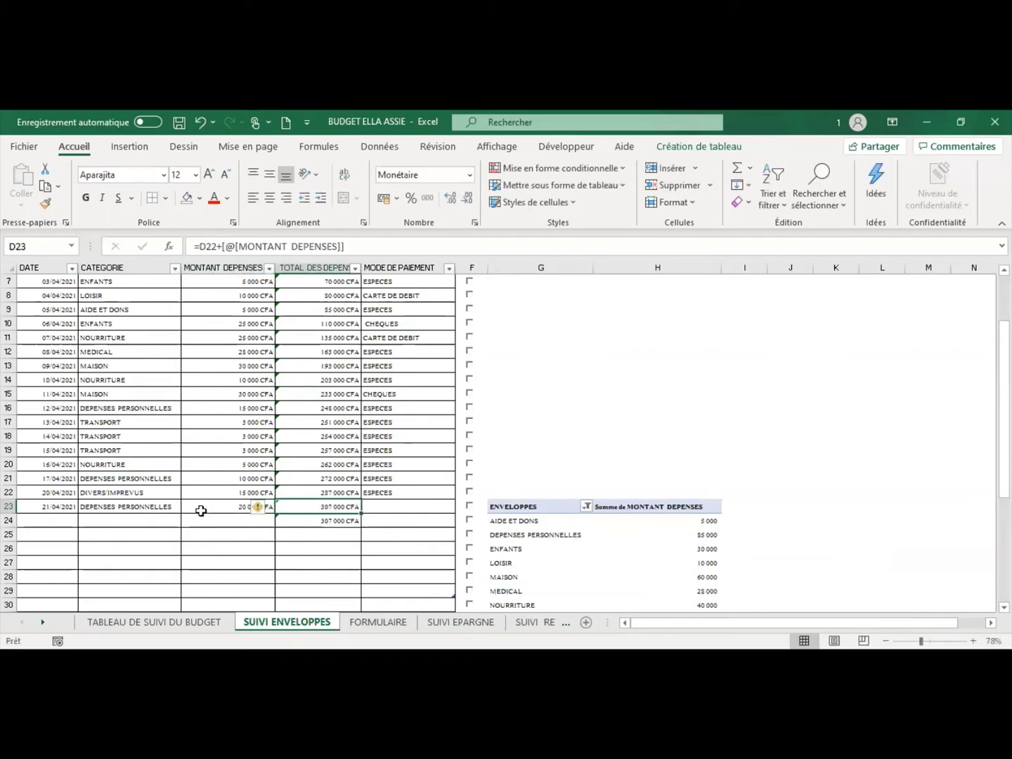
{"action": "left_click", "coordinate": [435, 511]}
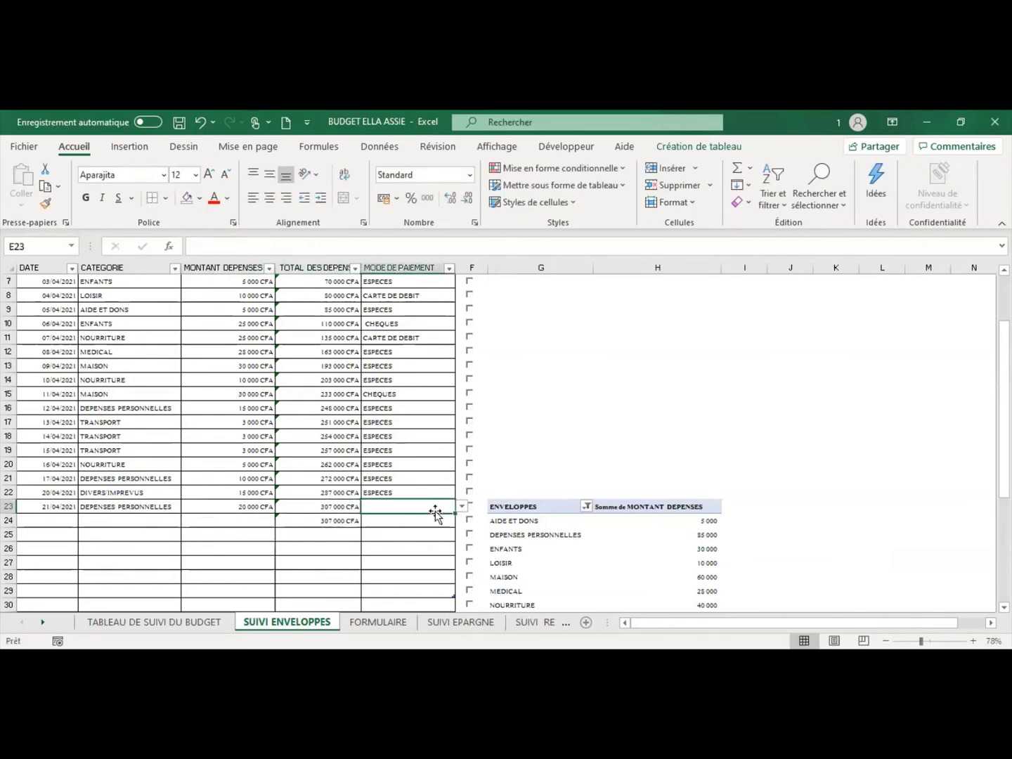
{"action": "left_click", "coordinate": [460, 507]}
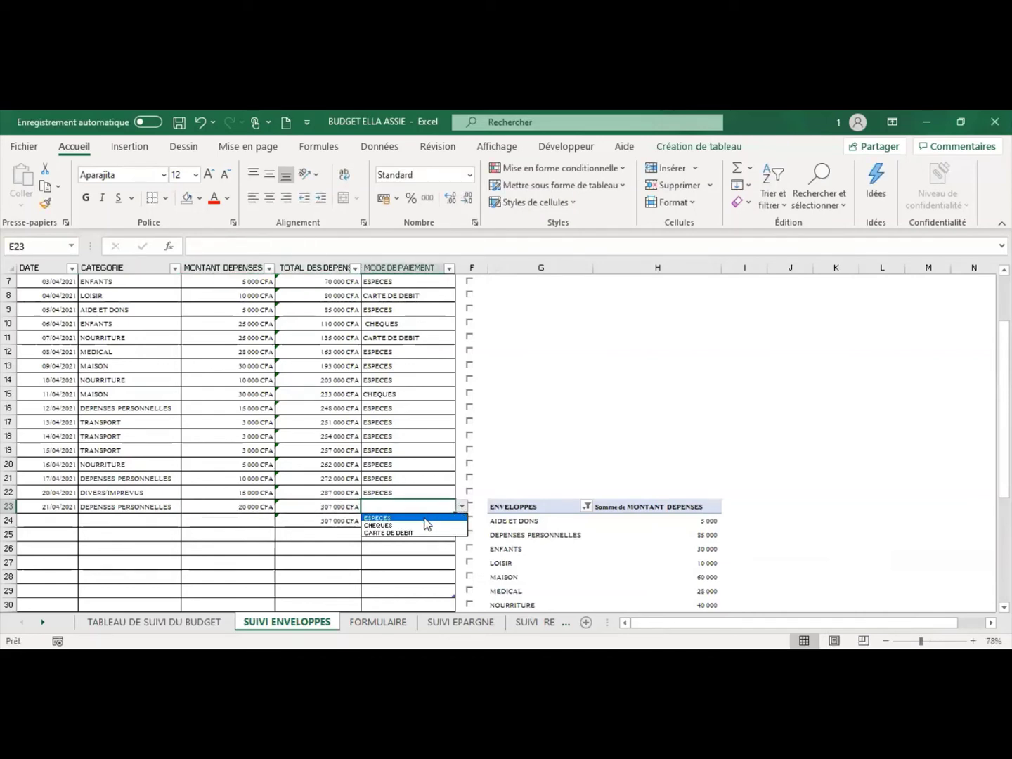
{"action": "left_click", "coordinate": [423, 517]}
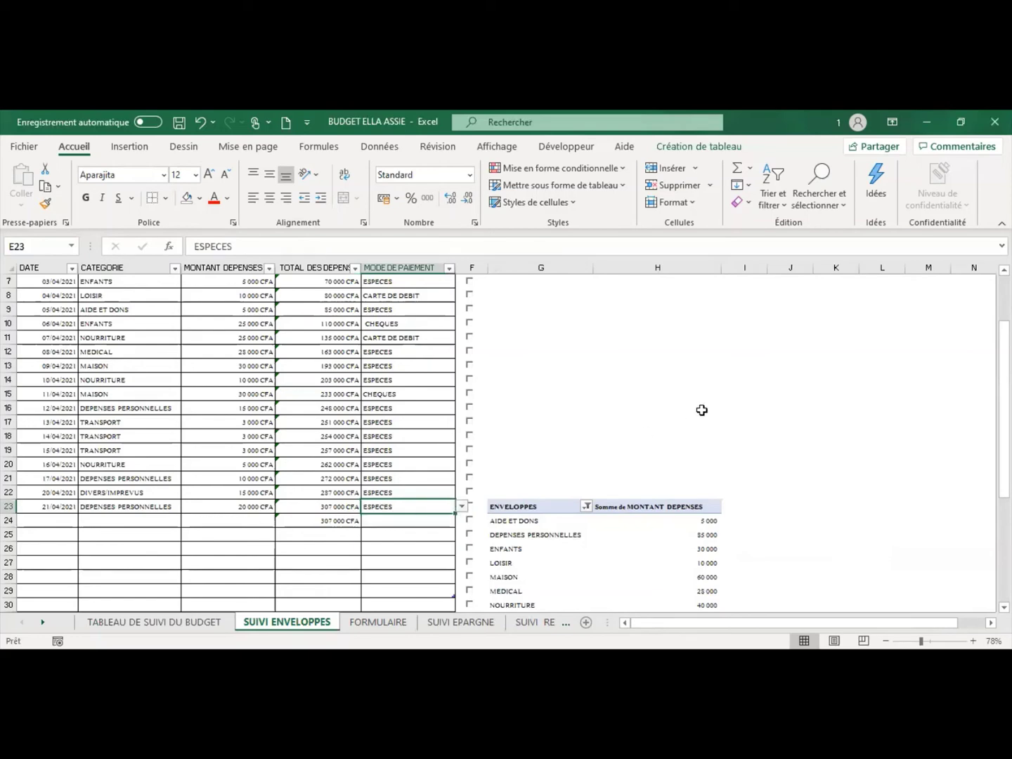
Step: Refresh all workbook data to update the ENVELOPPES pivot table and its pie chart
{"action": "scroll", "coordinate": [725, 401], "scroll_direction": "down", "scroll_amount": 2}
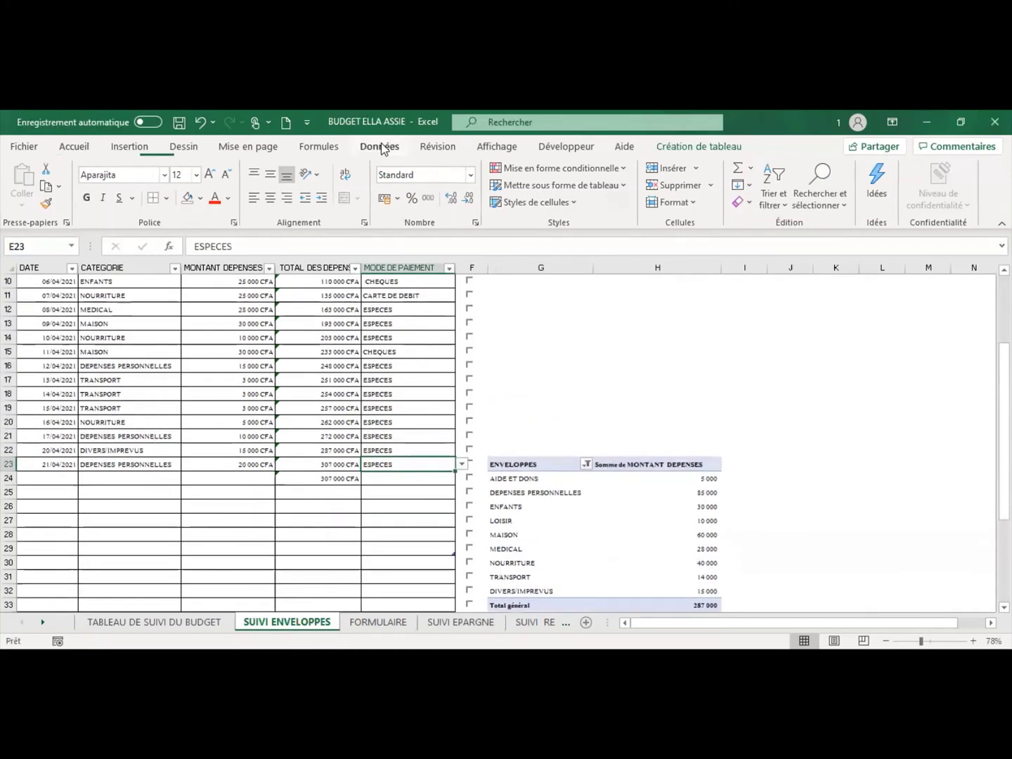
{"action": "left_click", "coordinate": [379, 147]}
{"action": "left_click", "coordinate": [439, 146]}
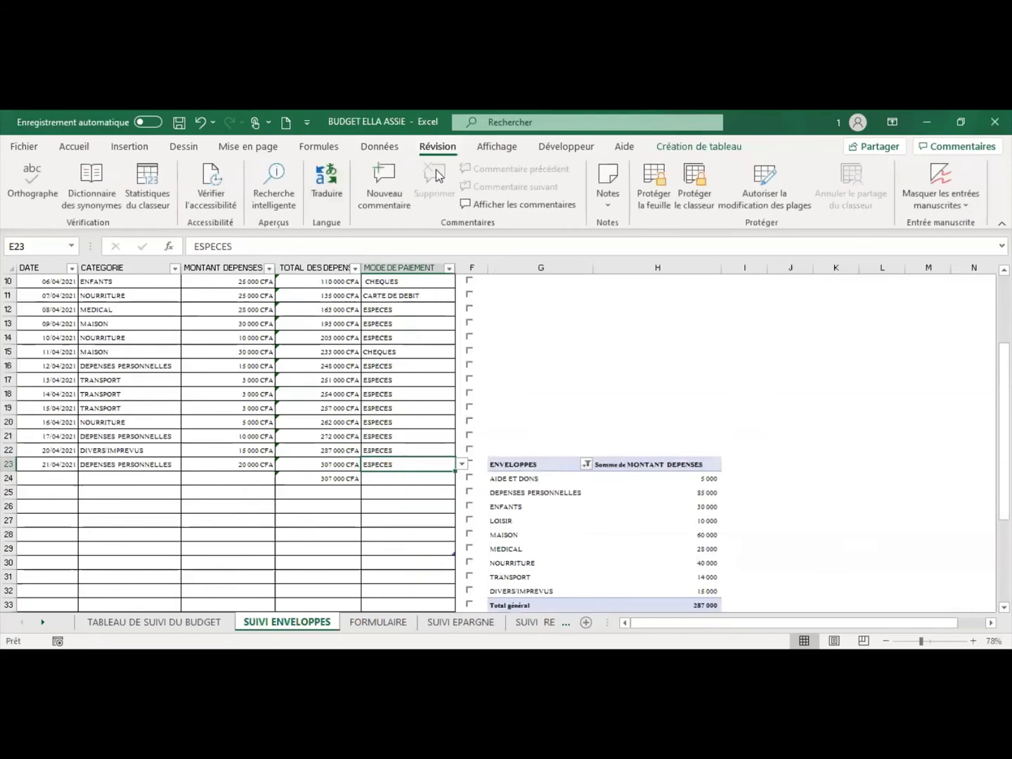
{"action": "left_click", "coordinate": [374, 147]}
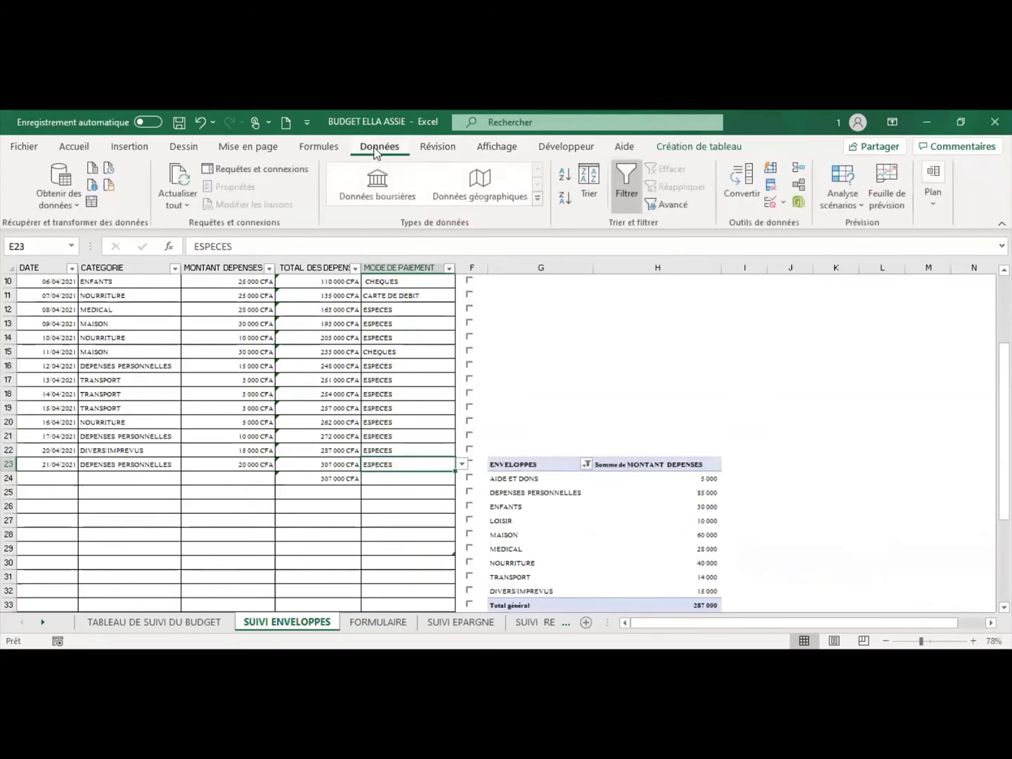
{"action": "left_click", "coordinate": [312, 149]}
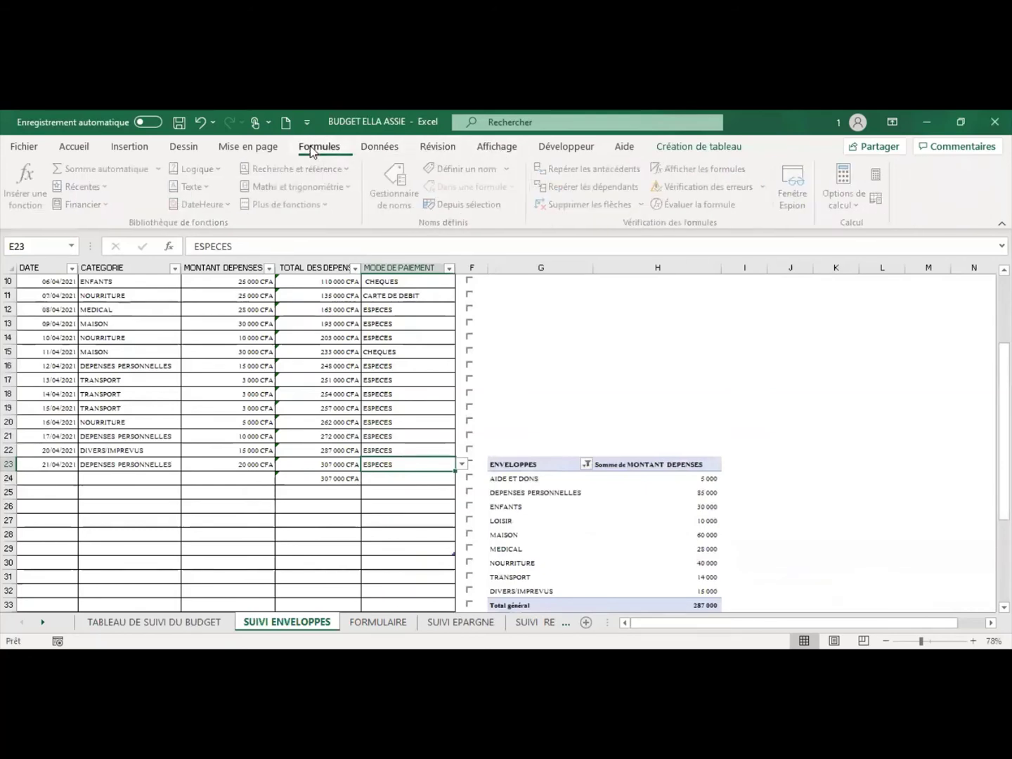
{"action": "left_click", "coordinate": [272, 150]}
{"action": "left_click", "coordinate": [375, 149]}
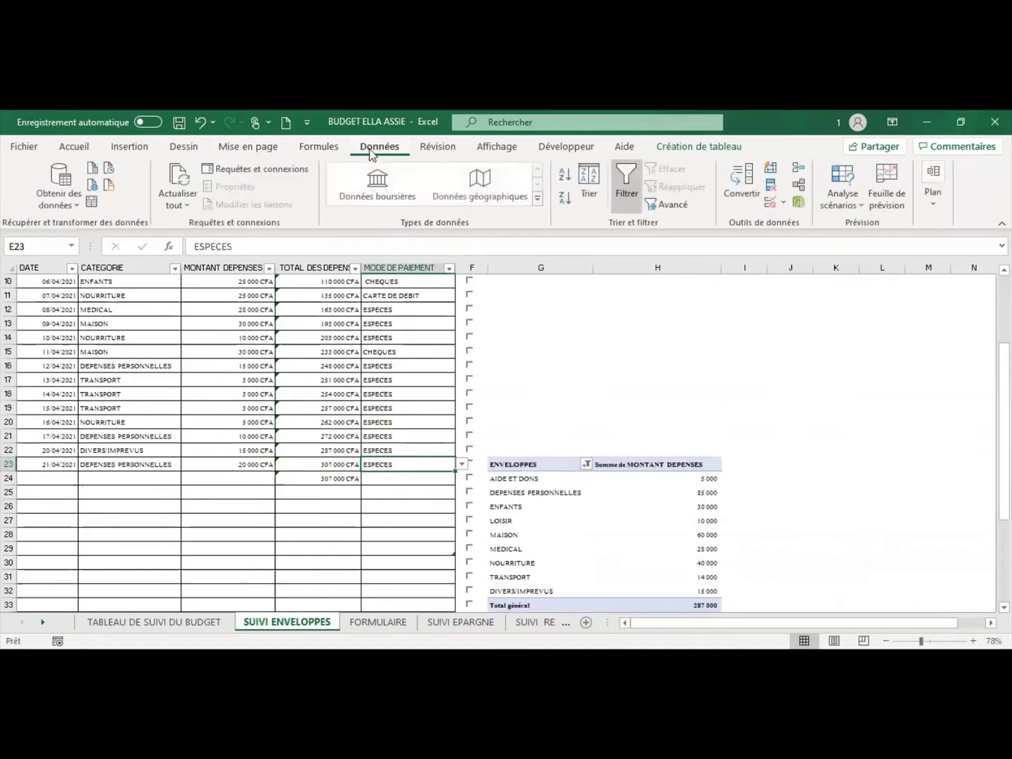
{"action": "left_click", "coordinate": [185, 206]}
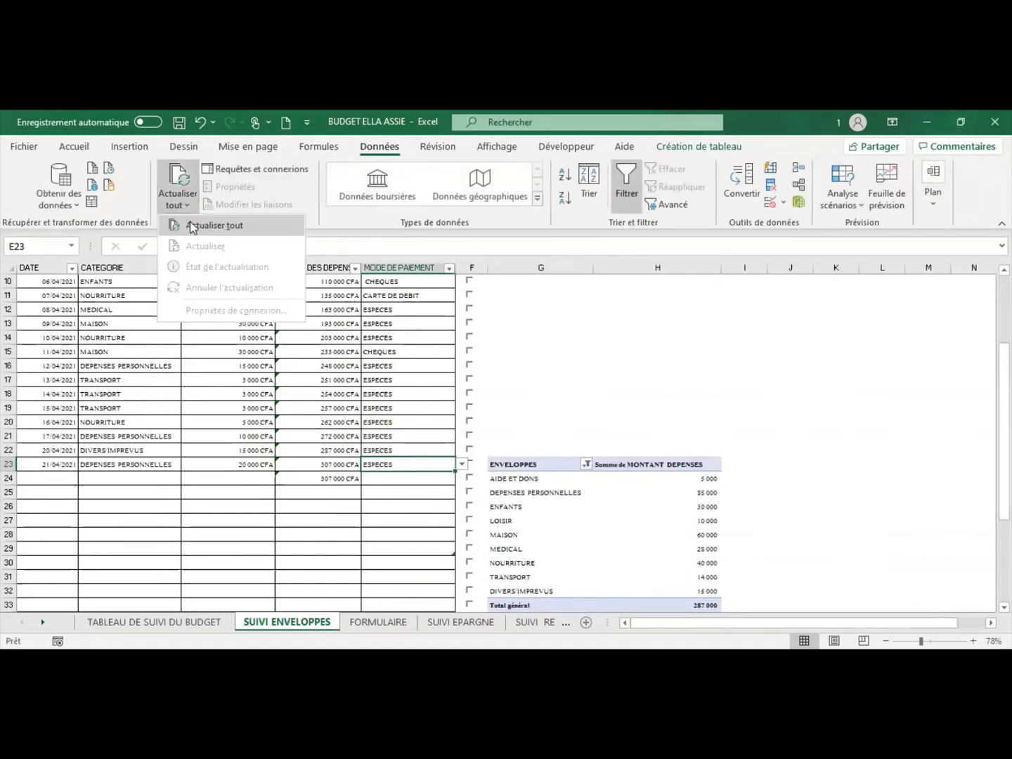
{"action": "left_click", "coordinate": [192, 221]}
{"action": "scroll", "coordinate": [697, 454], "scroll_direction": "down", "scroll_amount": 2}
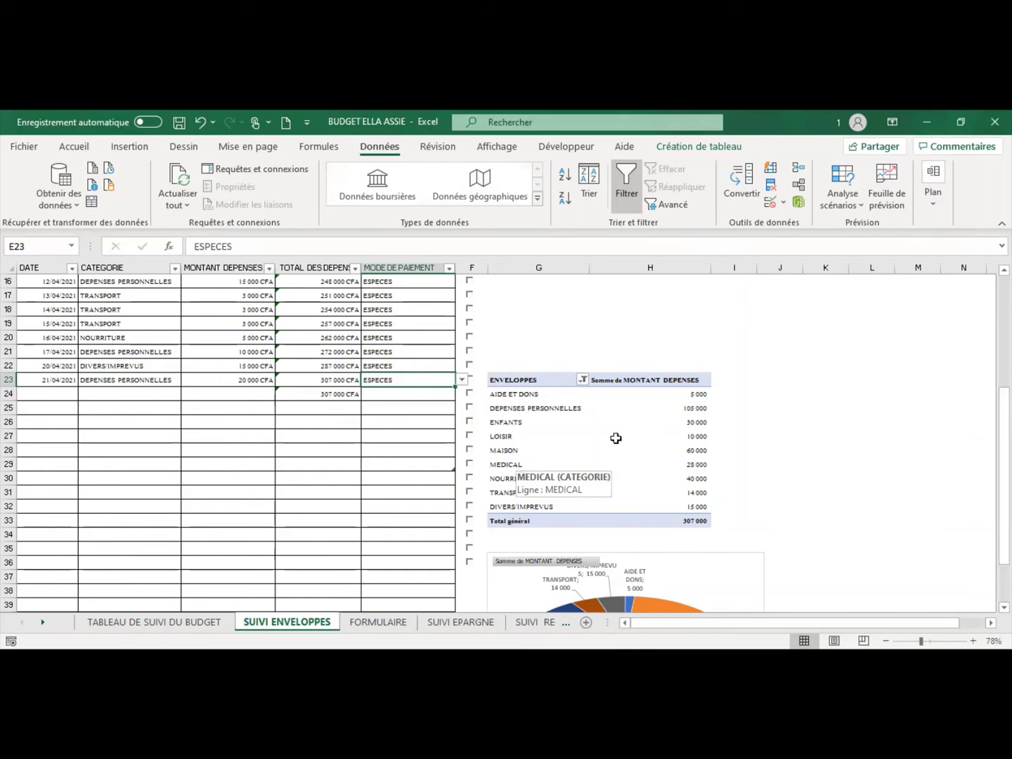
{"action": "scroll", "coordinate": [614, 440], "scroll_direction": "down", "scroll_amount": 4}
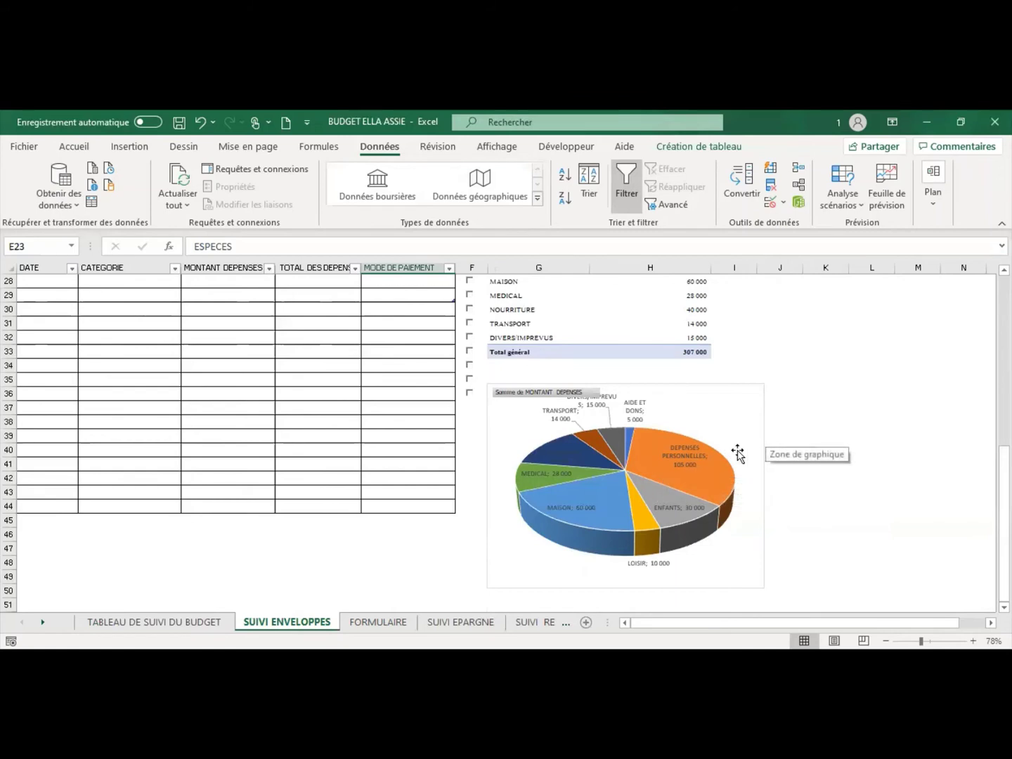
{"action": "mouse_move", "coordinate": [711, 479]}
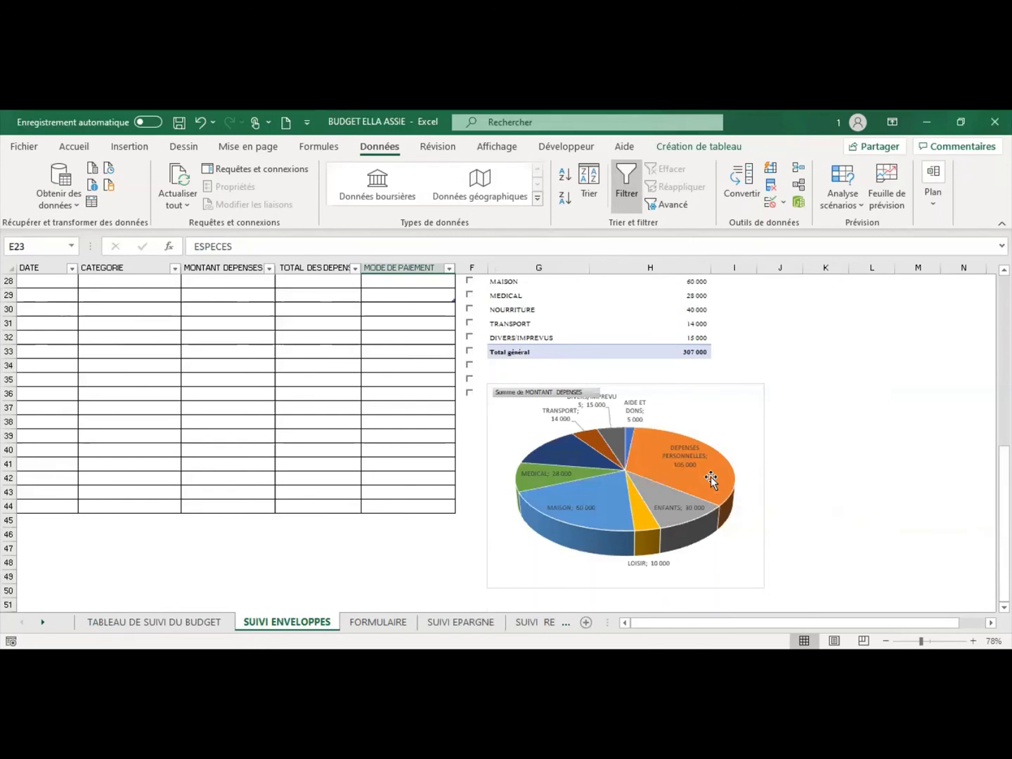
Step: Examine the ETAT ACTUEL DES ENVELOPPES table on the TABLEAU DE SUIVI DU BUDGET sheet for each envelope's remaining amount
{"action": "left_click", "coordinate": [211, 621]}
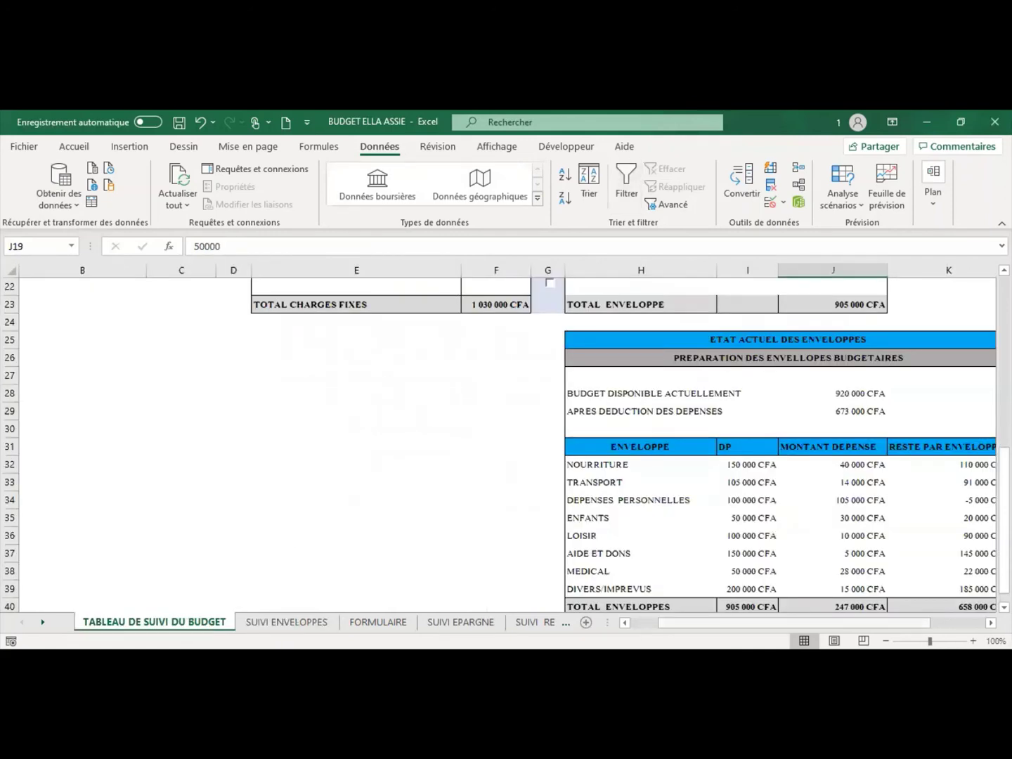
{"action": "scroll", "coordinate": [869, 422], "scroll_direction": "right", "scroll_amount": 3}
{"action": "scroll", "coordinate": [870, 423], "scroll_direction": "down", "scroll_amount": 2}
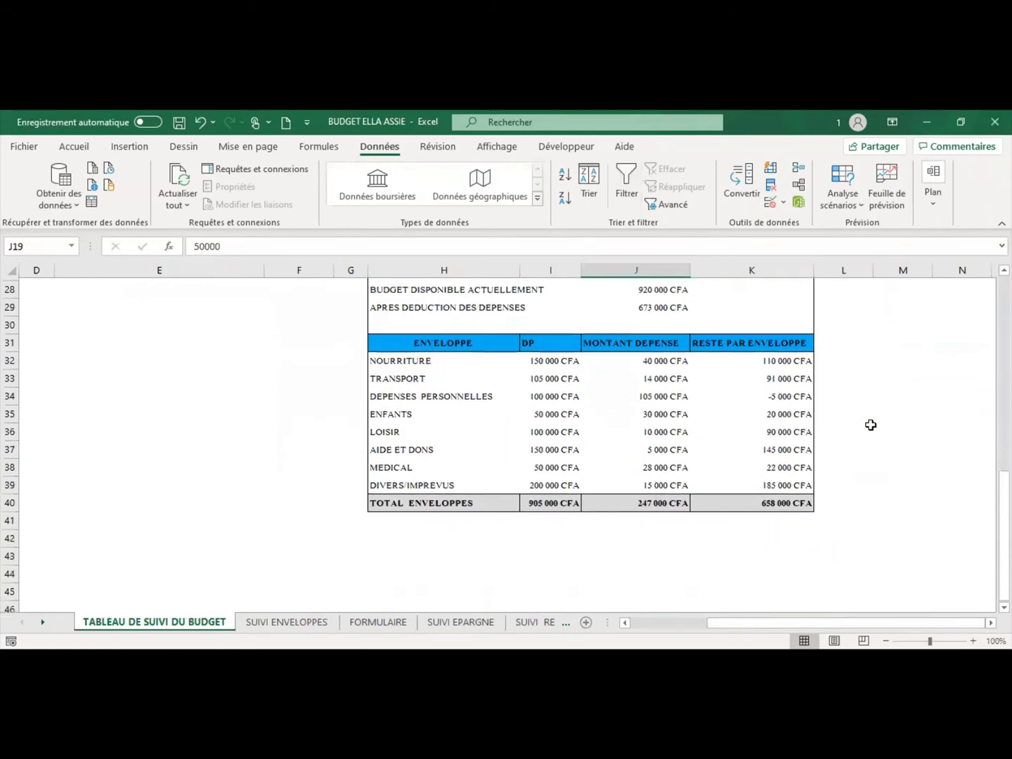
{"action": "scroll", "coordinate": [870, 424], "scroll_direction": "up", "scroll_amount": 2}
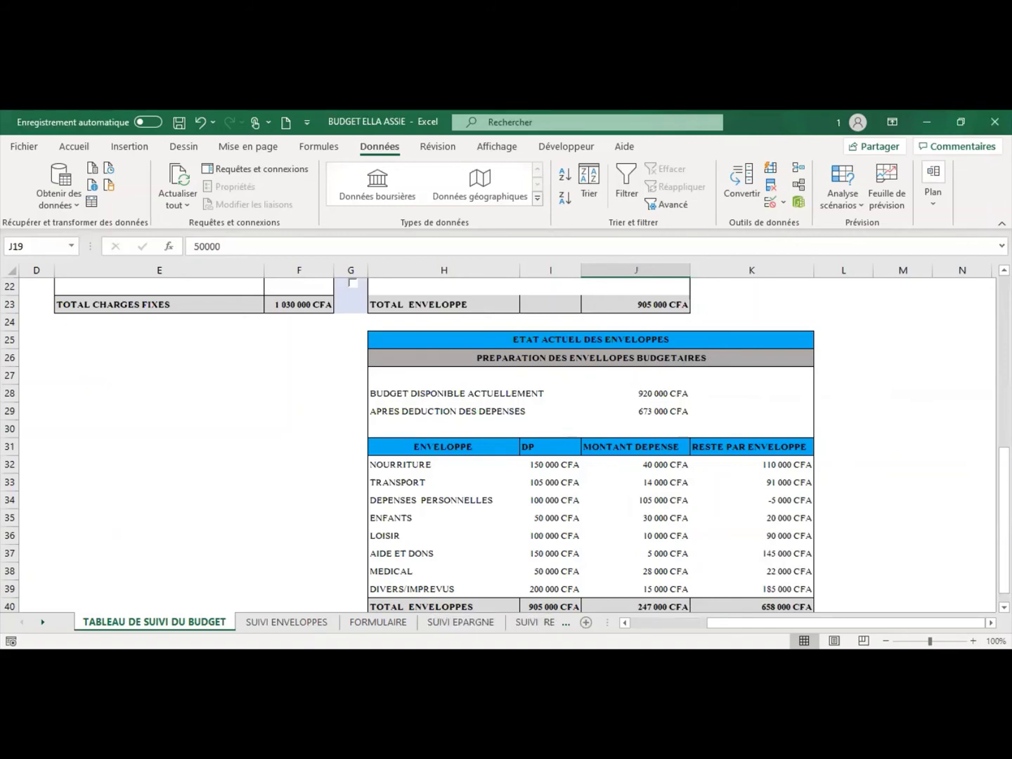
Step: On the SUIVI ENVELOPPES sheet, choose ENFANTS in B24 and overwrite it by filling DEPENSES PERSONNELLES from B23 down to B31
{"action": "left_click", "coordinate": [287, 622]}
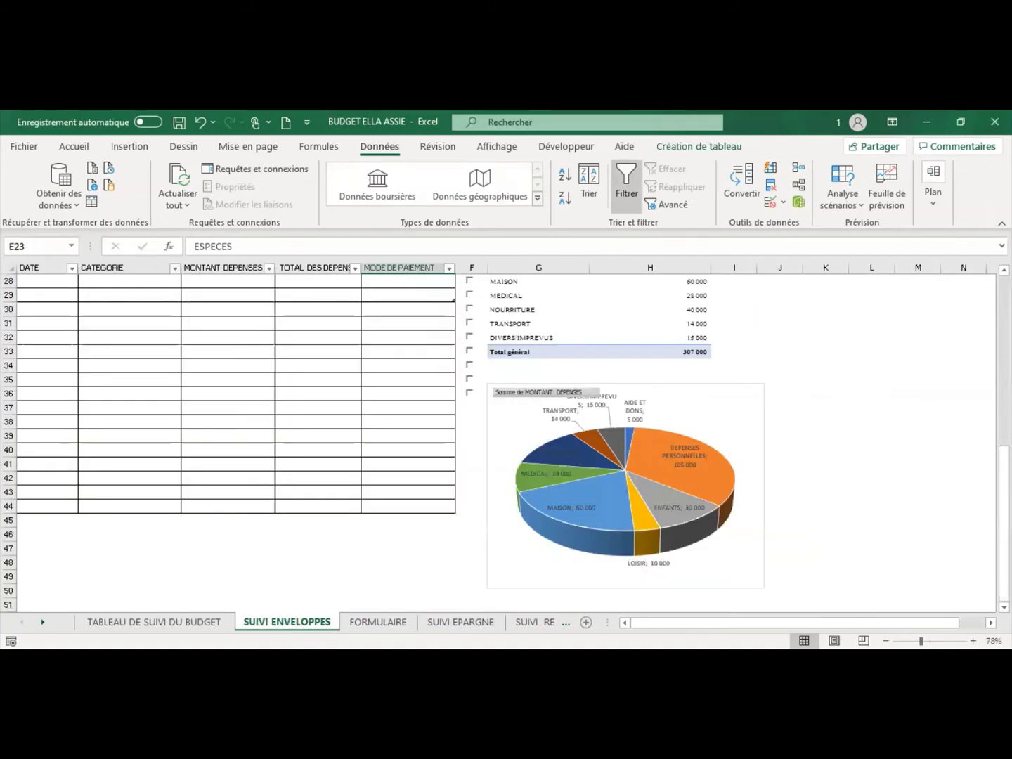
{"action": "scroll", "coordinate": [311, 392], "scroll_direction": "up", "scroll_amount": 2}
{"action": "scroll", "coordinate": [309, 392], "scroll_direction": "up", "scroll_amount": 1}
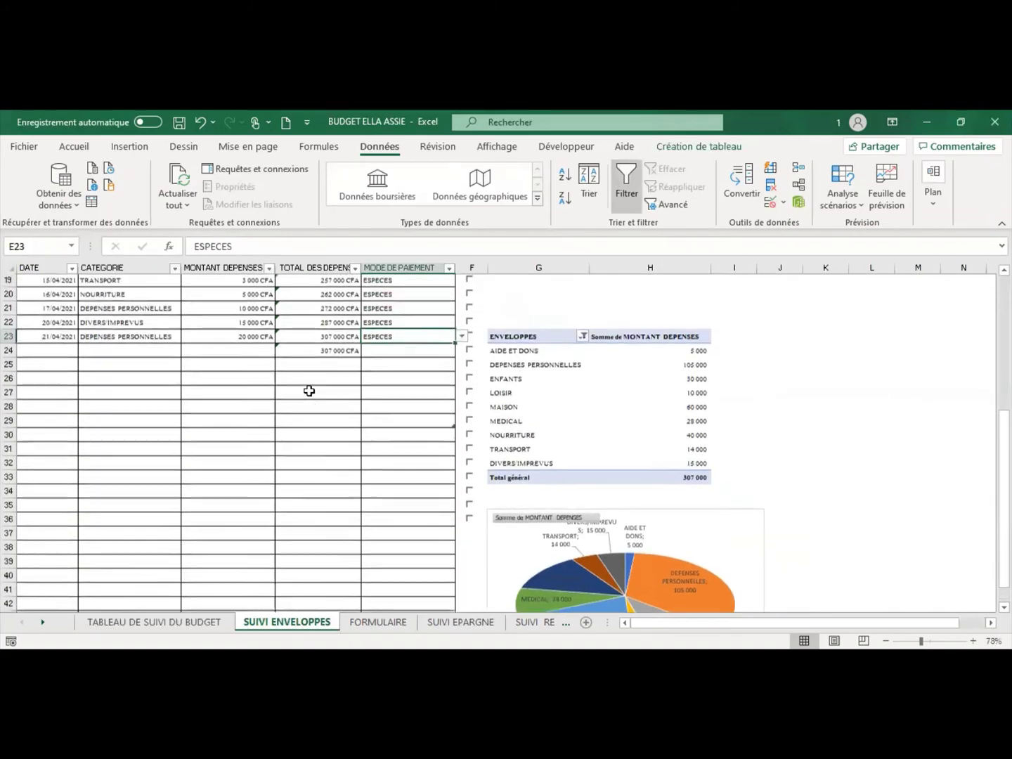
{"action": "left_click", "coordinate": [232, 351]}
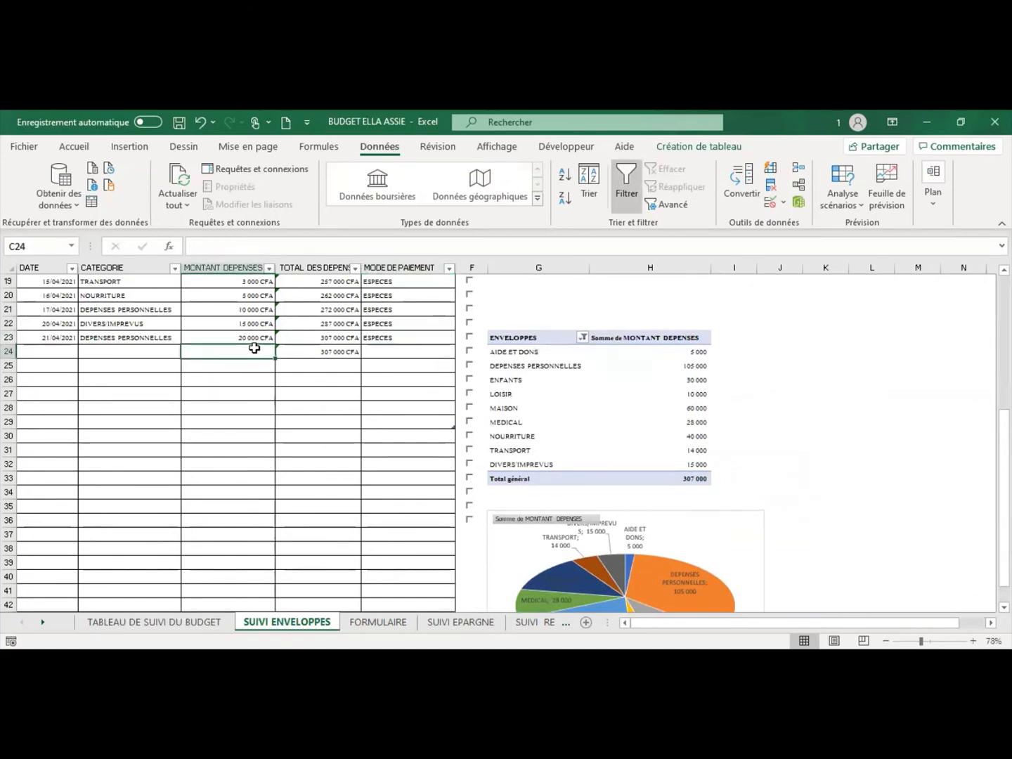
{"action": "left_click", "coordinate": [140, 352]}
{"action": "left_click", "coordinate": [186, 351]}
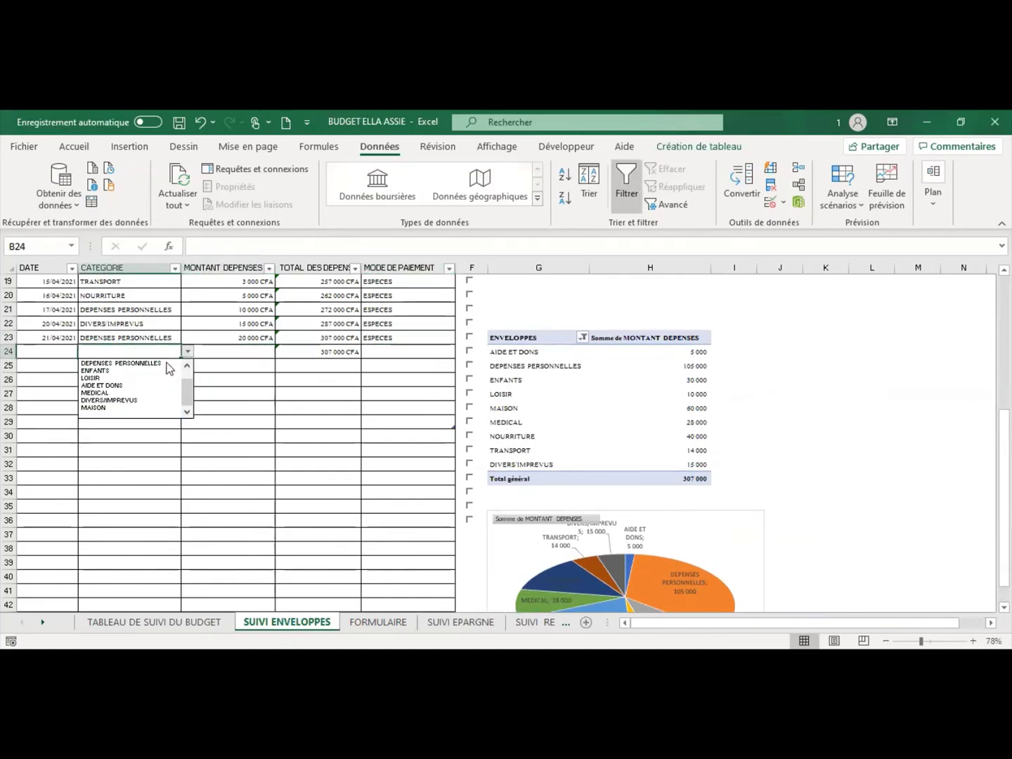
{"action": "left_click", "coordinate": [161, 371]}
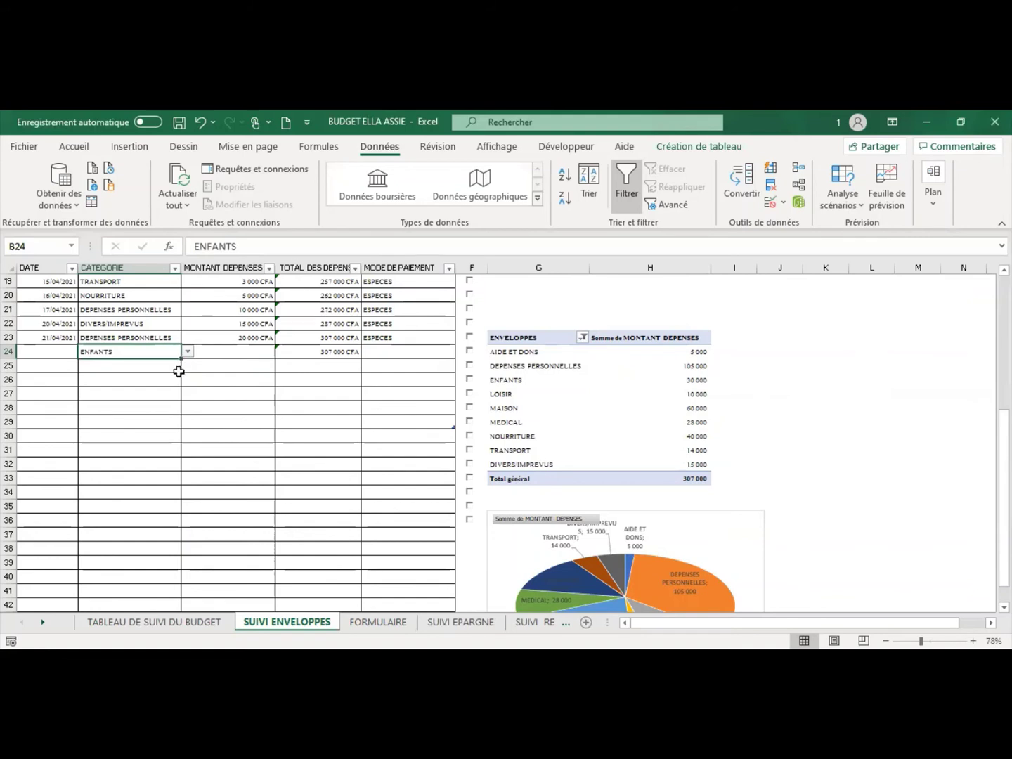
{"action": "left_click", "coordinate": [168, 336]}
{"action": "left_click_drag", "start_coordinate": [181, 343], "coordinate": [185, 454]}
Step: Enter the DEPENSES PERSONNELLES expense amounts 300000 in C24 and 100000 in C25
{"action": "left_click", "coordinate": [224, 353]}
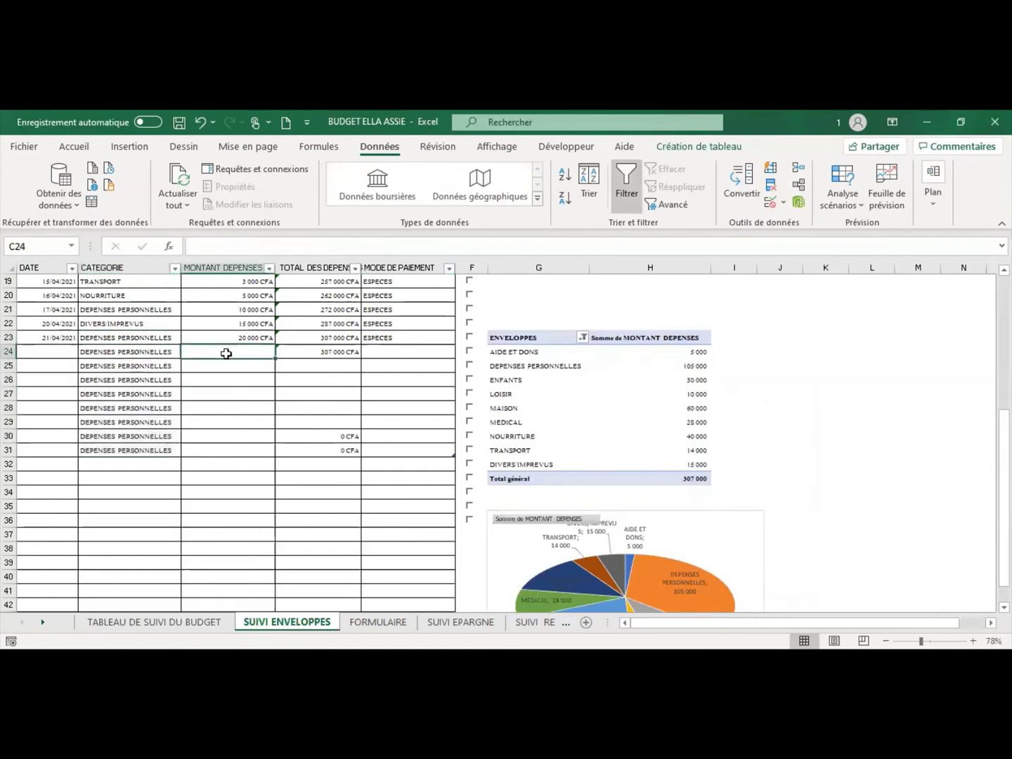
{"action": "type", "text": "300000"}
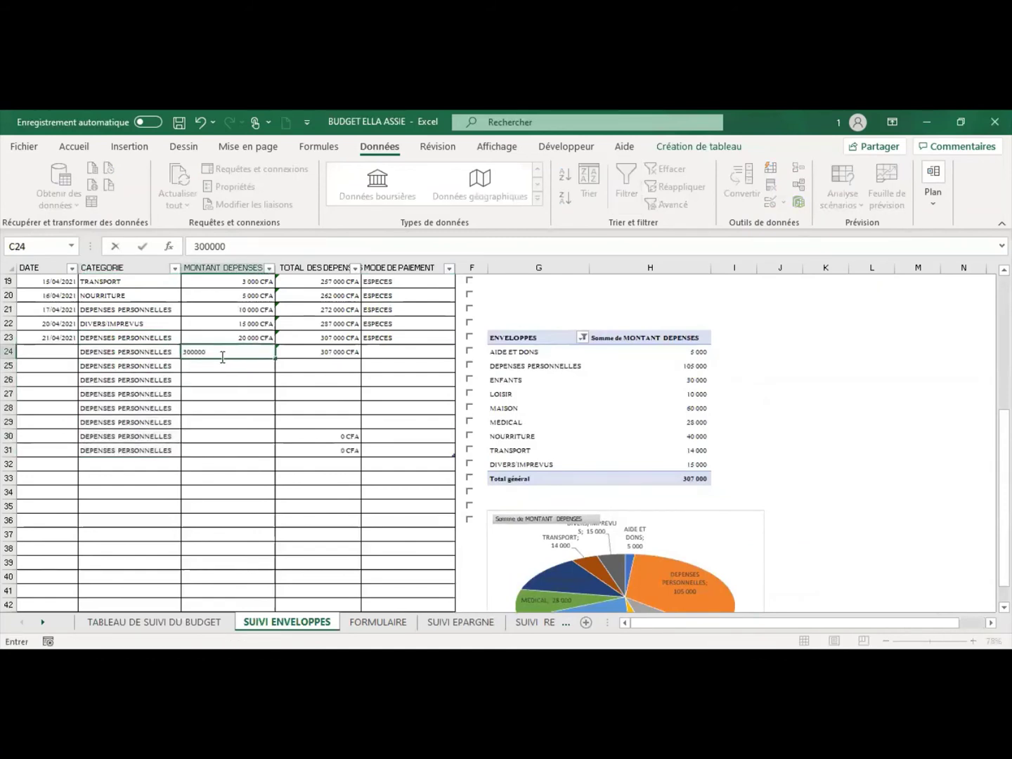
{"action": "left_click", "coordinate": [224, 365]}
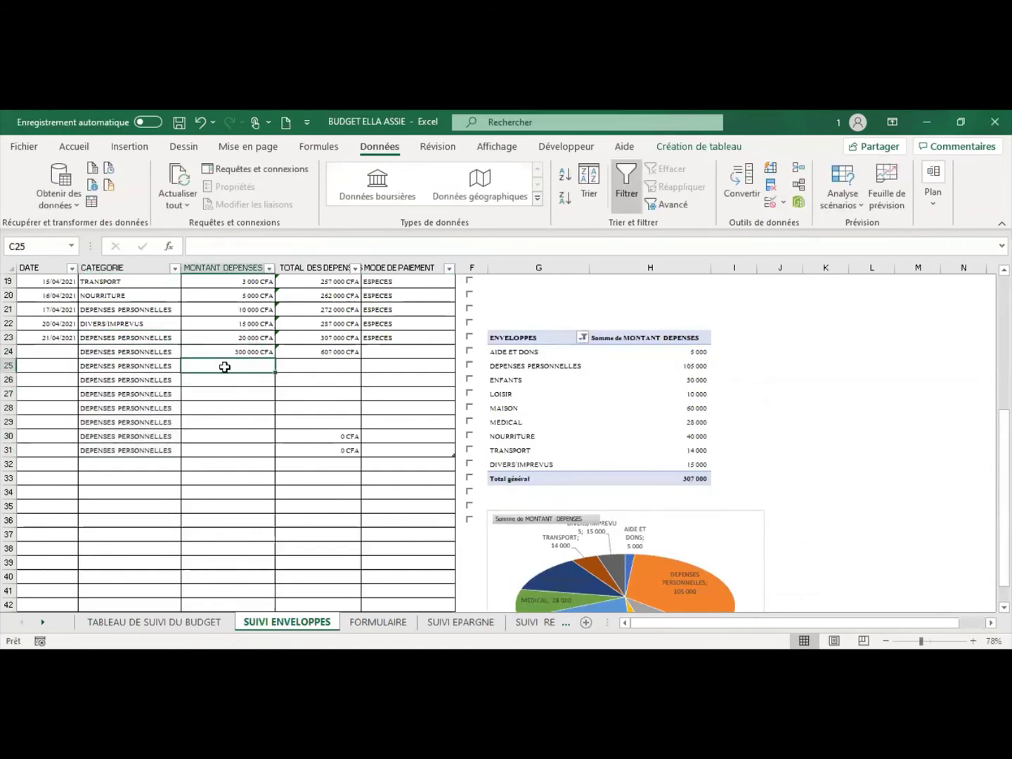
{"action": "left_click", "coordinate": [227, 378]}
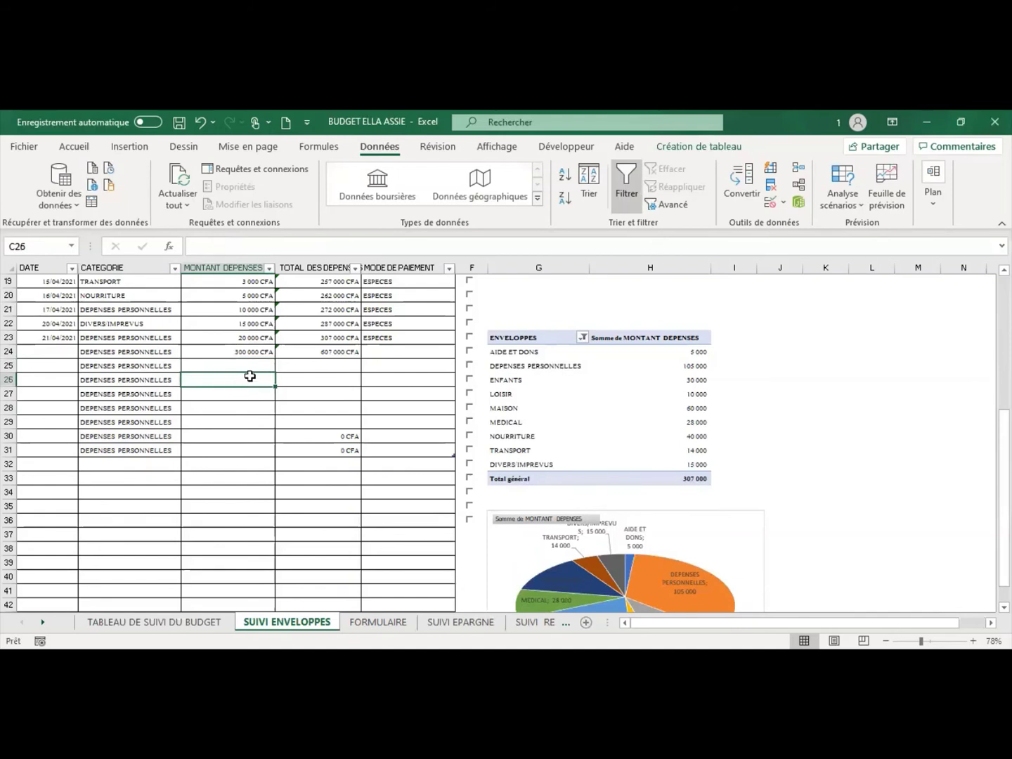
{"action": "left_click", "coordinate": [250, 367]}
{"action": "type", "text": "1000000"}
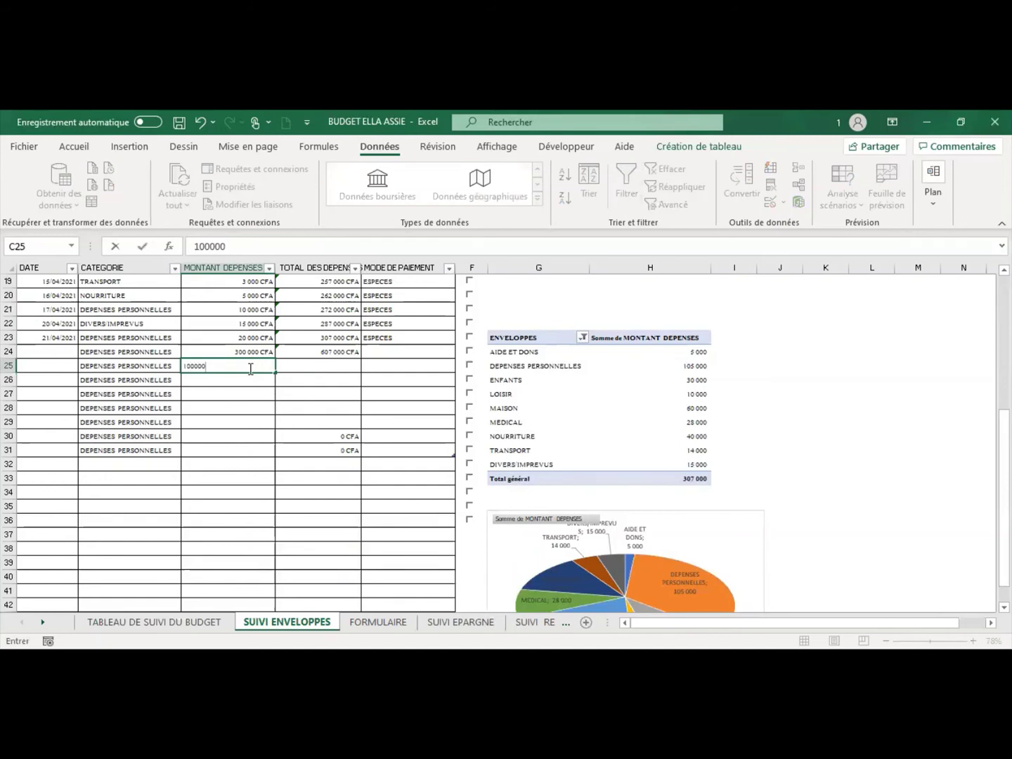
{"action": "key", "text": "Return"}
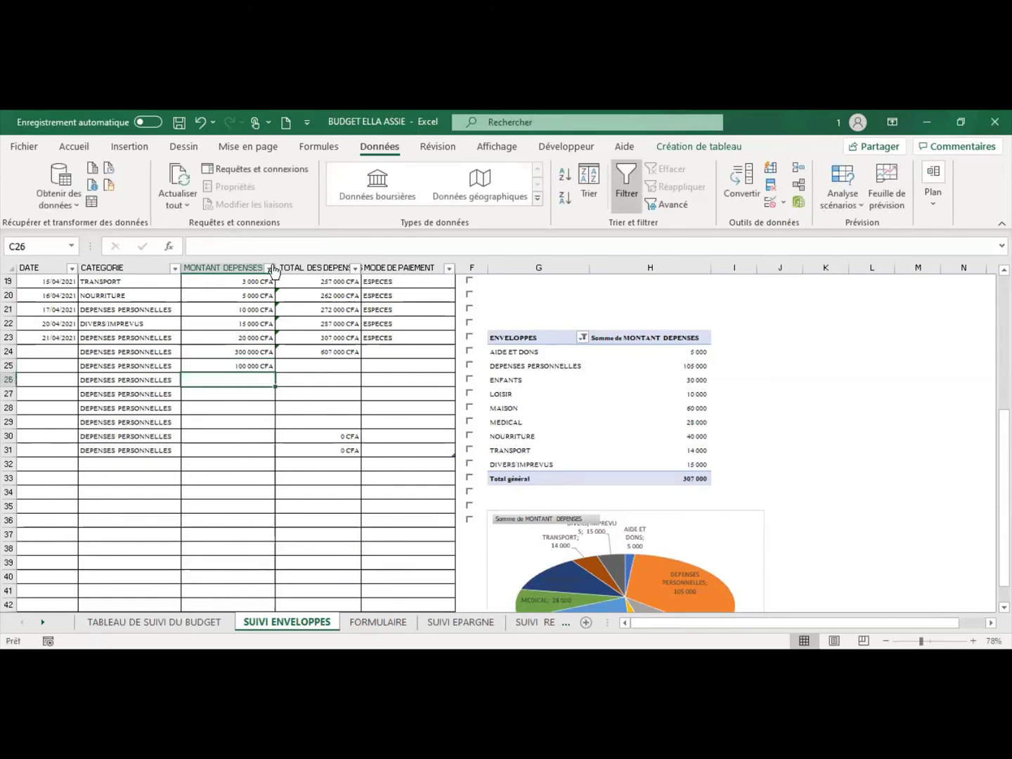
Step: Refresh all data to include the new personal expenses and select the DEPENSES PERSONNELLES slice's series in the pie chart
{"action": "left_click", "coordinate": [181, 208]}
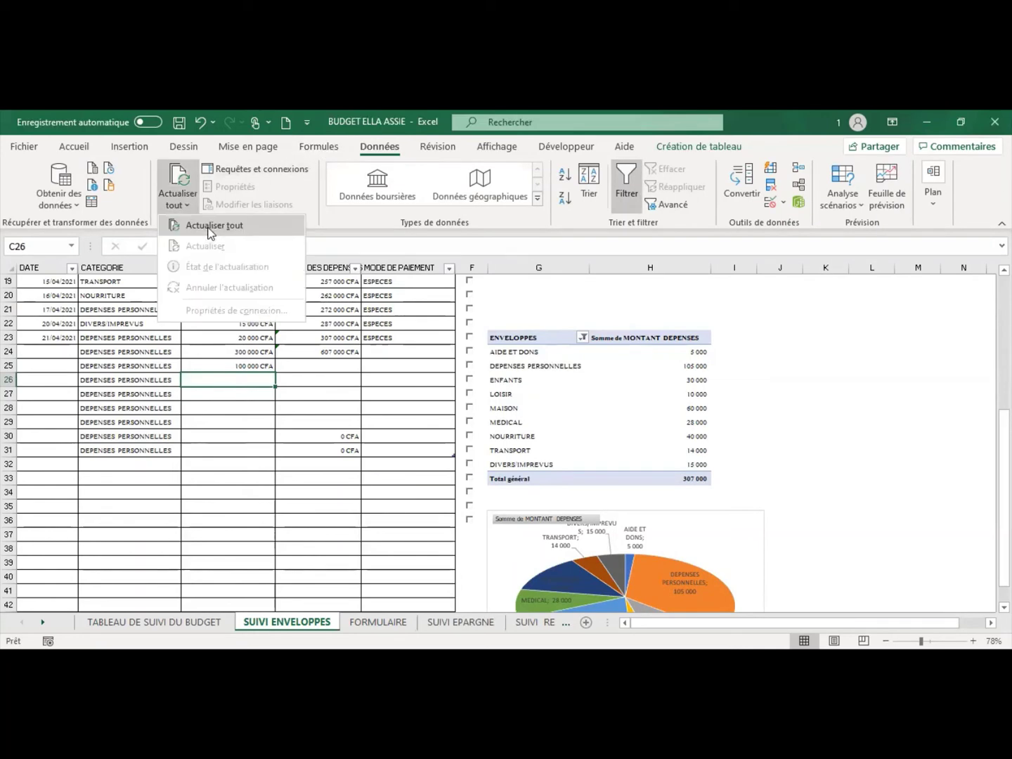
{"action": "left_click", "coordinate": [184, 223]}
{"action": "scroll", "coordinate": [844, 413], "scroll_direction": "down", "scroll_amount": 4}
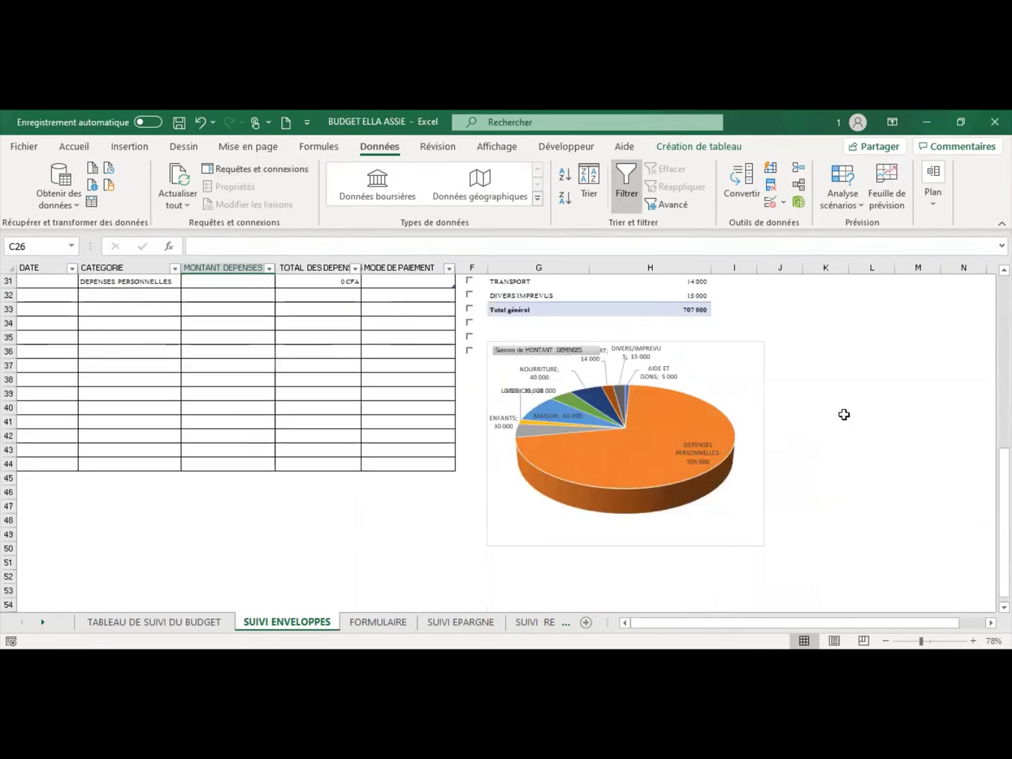
{"action": "left_click", "coordinate": [673, 453]}
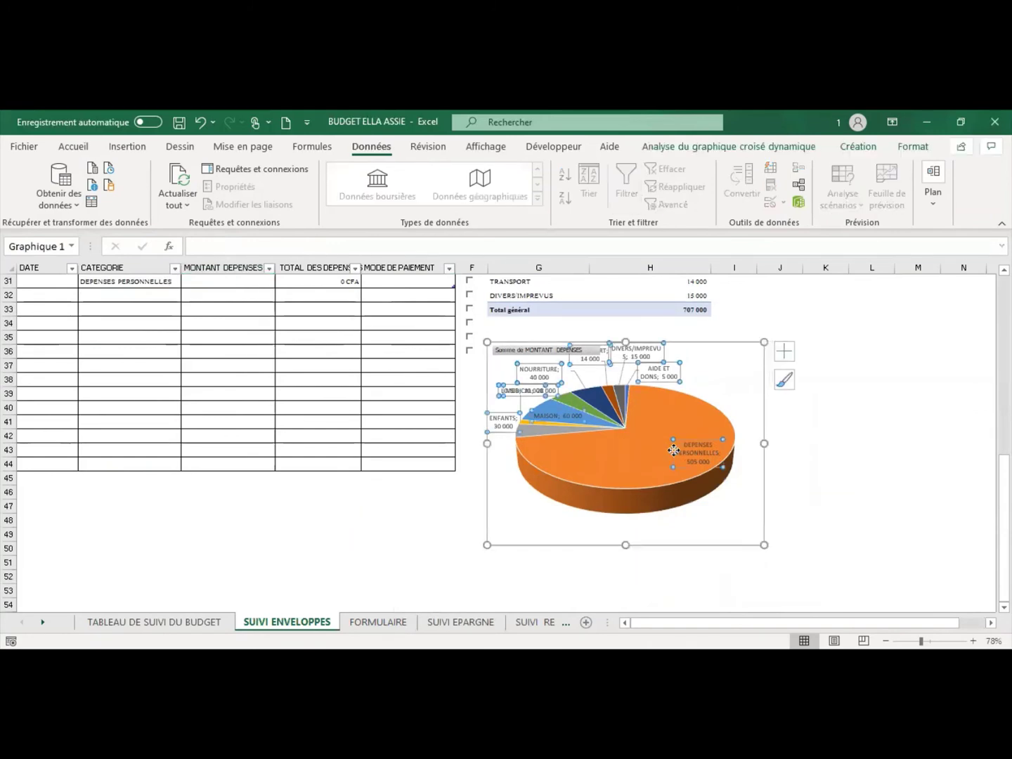
{"action": "left_click", "coordinate": [655, 452]}
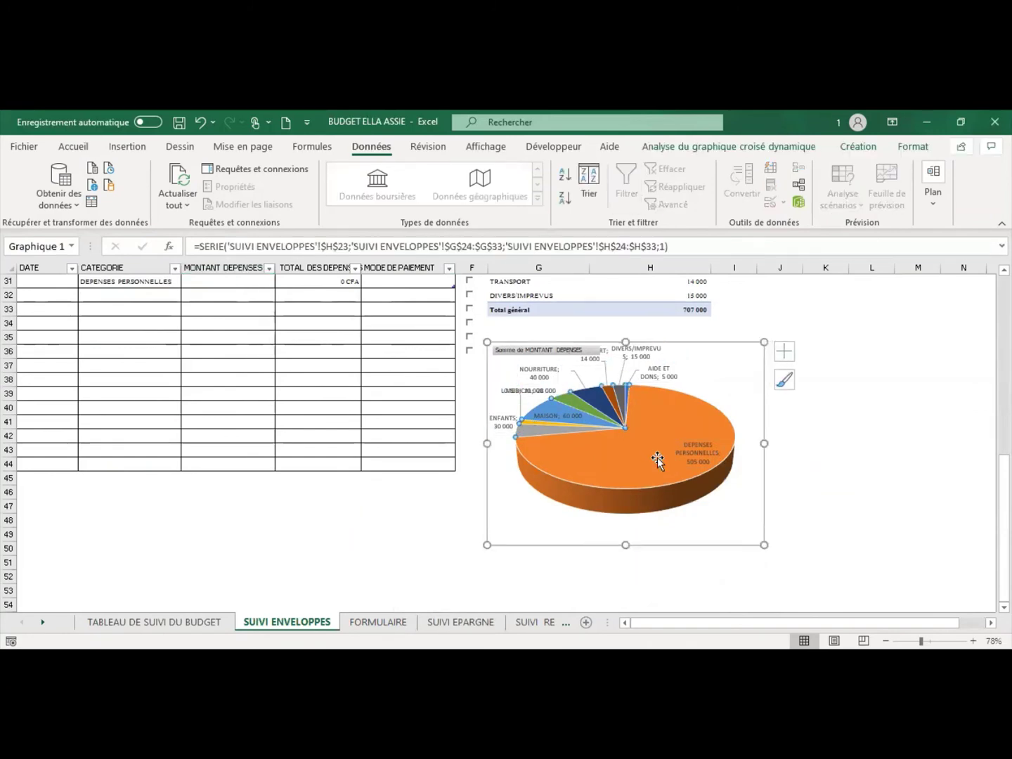
Step: Check the DEPENSES PERSONNELLES amounts in the refreshed pivot table and in the budget sheet's ETAT ACTUEL DES ENVELOPPES table
{"action": "scroll", "coordinate": [695, 396], "scroll_direction": "up", "scroll_amount": 3}
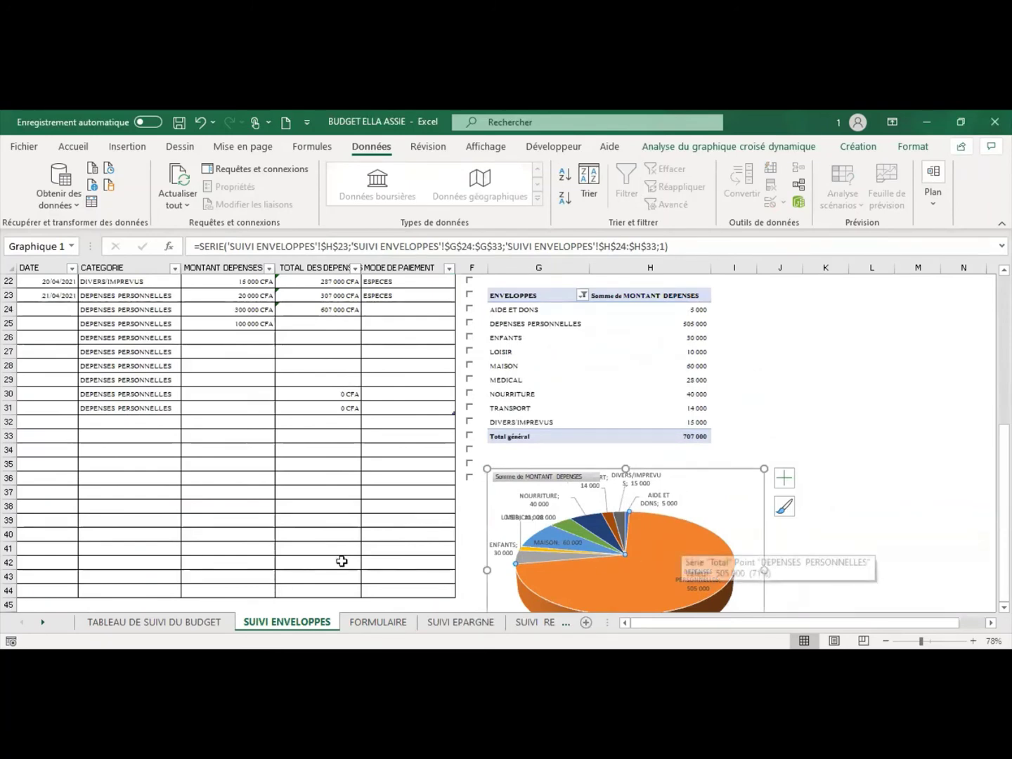
{"action": "left_click", "coordinate": [154, 622]}
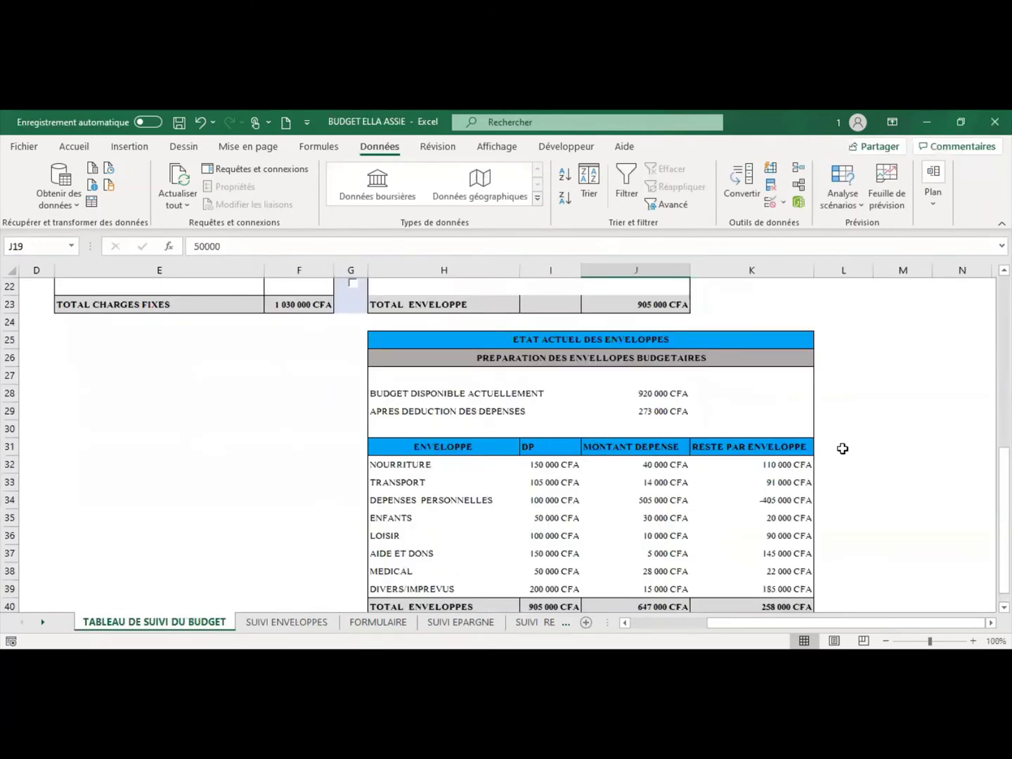
{"action": "scroll", "coordinate": [837, 448], "scroll_direction": "down", "scroll_amount": 1}
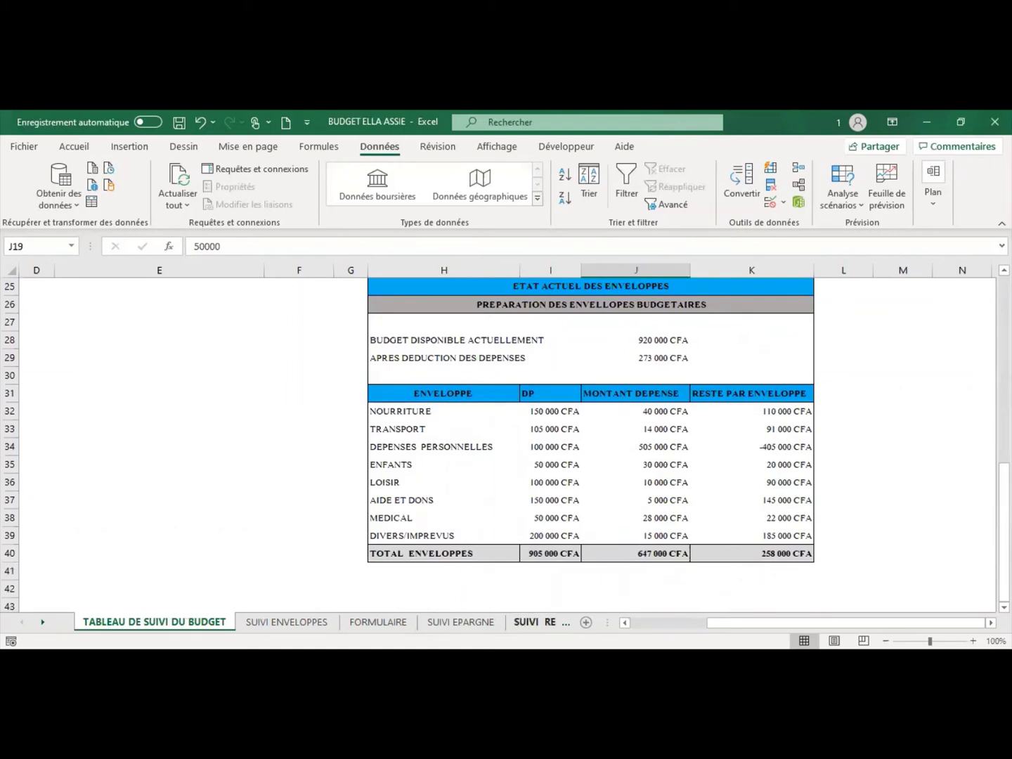
Step: Clear the DEPENSES PERSONNELLES expense amounts in C23, C24 and C25 on the SUIVI ENVELOPPES sheet
{"action": "left_click", "coordinate": [538, 623]}
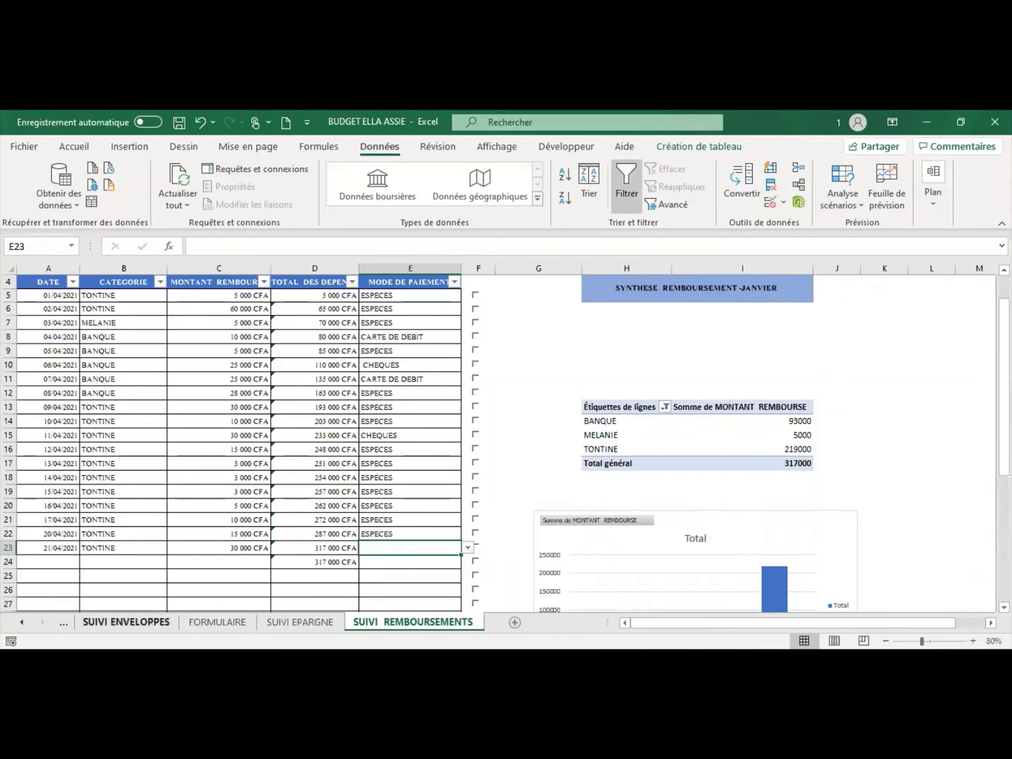
{"action": "left_click", "coordinate": [127, 623]}
{"action": "scroll", "coordinate": [204, 422], "scroll_direction": "up", "scroll_amount": 3}
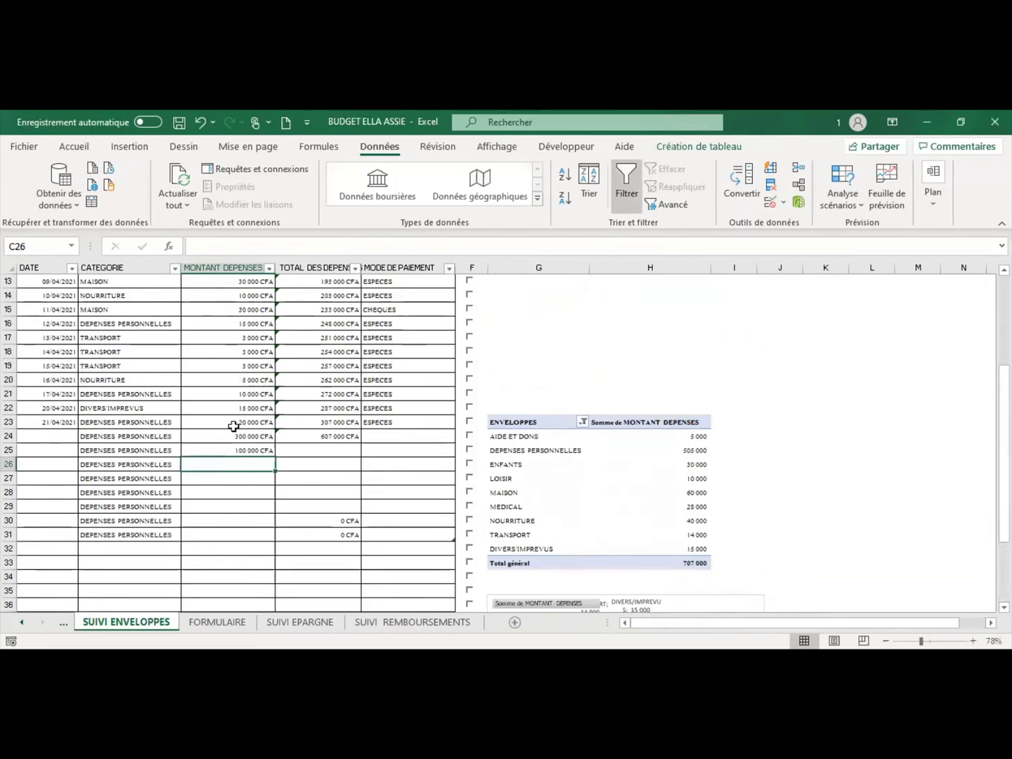
{"action": "left_click_drag", "start_coordinate": [233, 426], "coordinate": [238, 454]}
{"action": "key", "text": "BackSpace"}
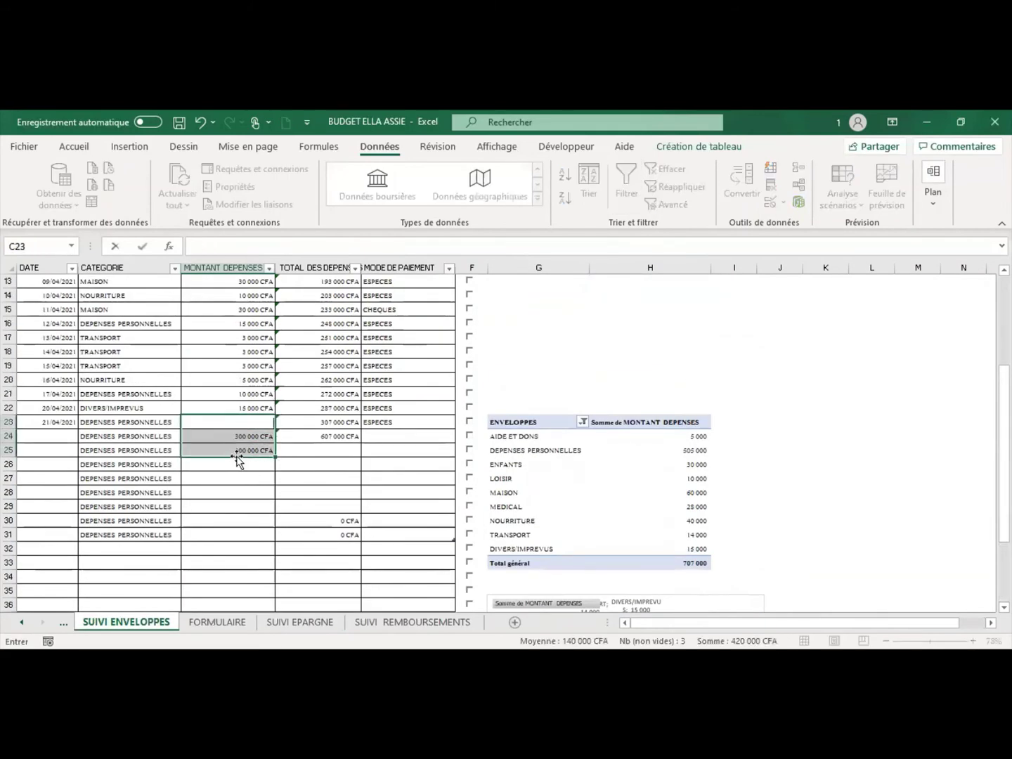
{"action": "left_click", "coordinate": [213, 440]}
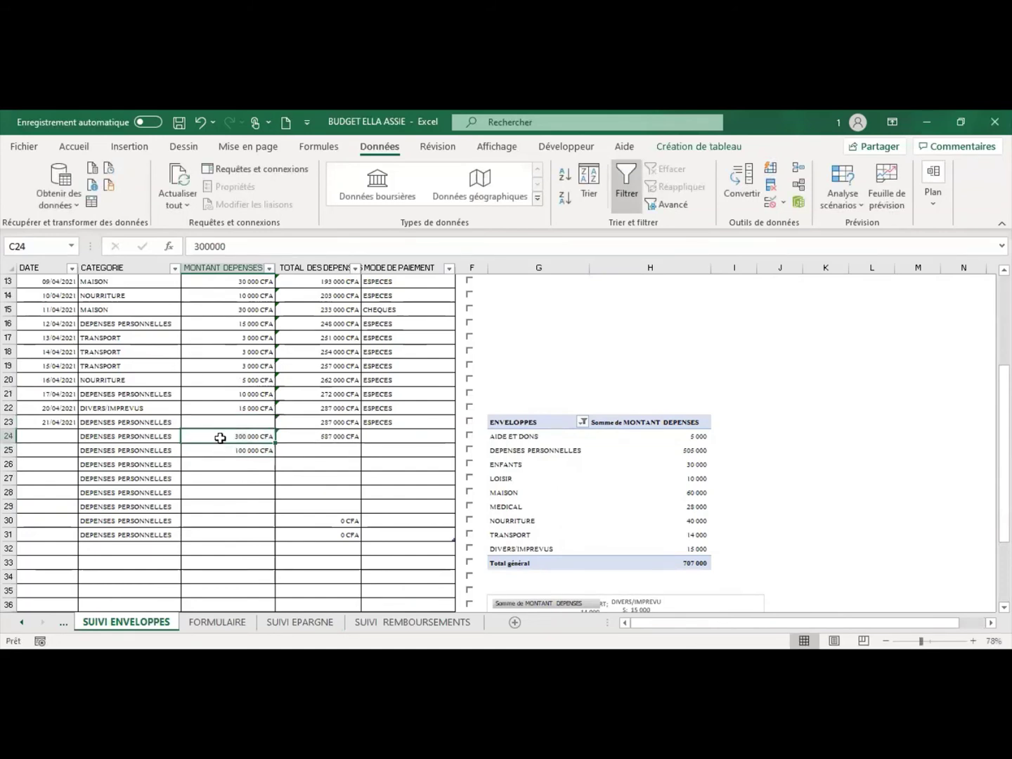
{"action": "key", "text": "BackSpace"}
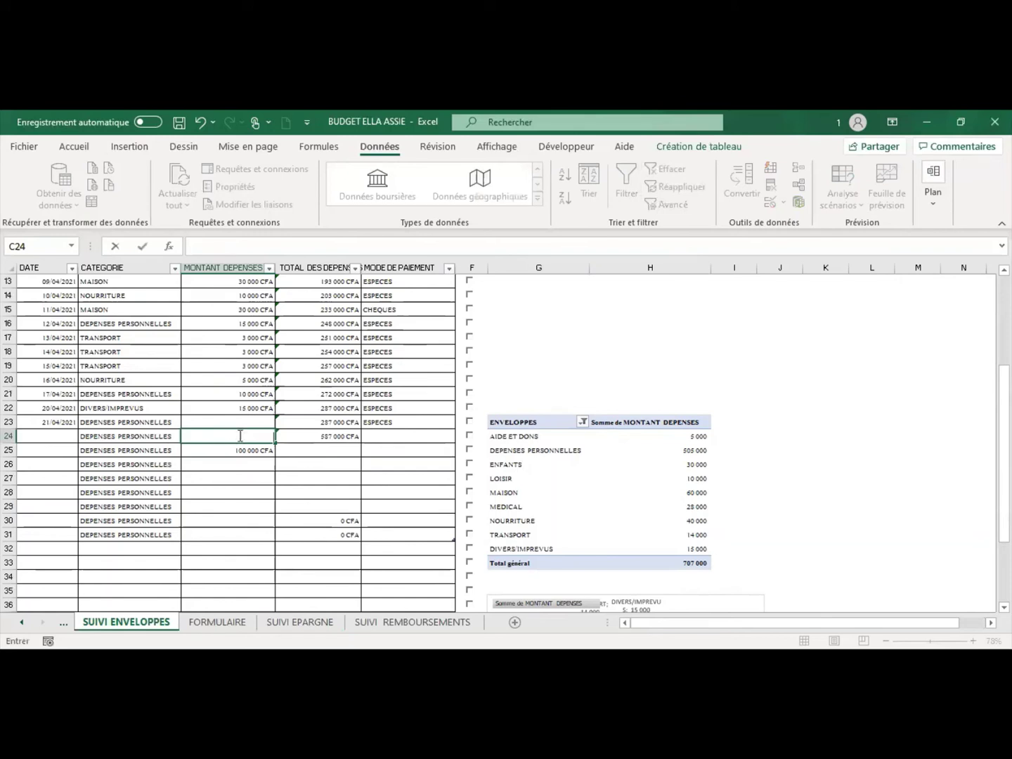
{"action": "left_click", "coordinate": [210, 453]}
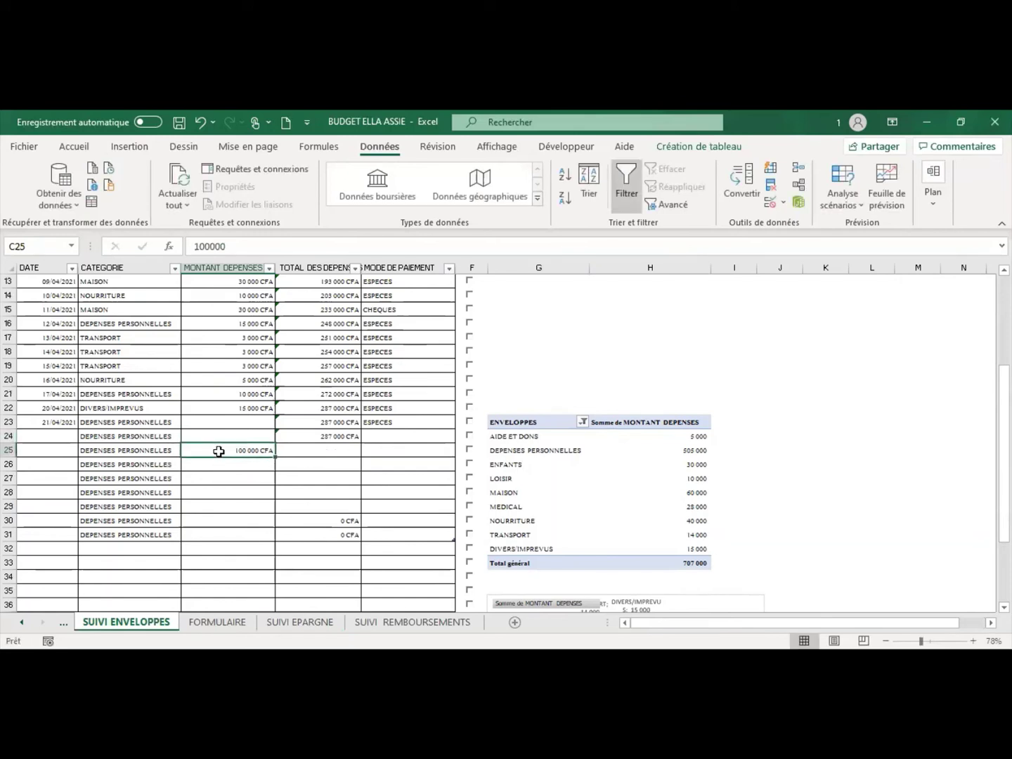
{"action": "key", "text": "BackSpace"}
{"action": "left_click", "coordinate": [814, 496]}
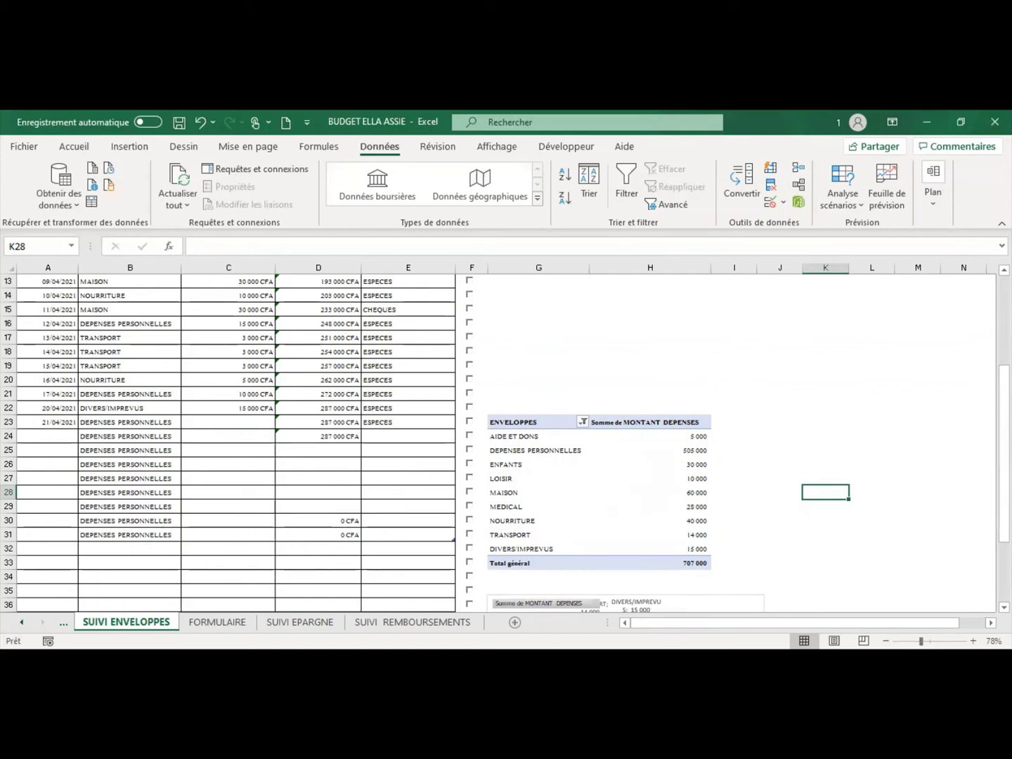
Step: Review the budget sheet's revenue, fixed charge and envelope tables, and inspect the RESTE PAR ENVELOPPE formulas for NOURRITURE and TRANSPORT
{"action": "left_click", "coordinate": [64, 623]}
{"action": "left_click", "coordinate": [73, 619]}
{"action": "scroll", "coordinate": [145, 502], "scroll_direction": "up", "scroll_amount": 4}
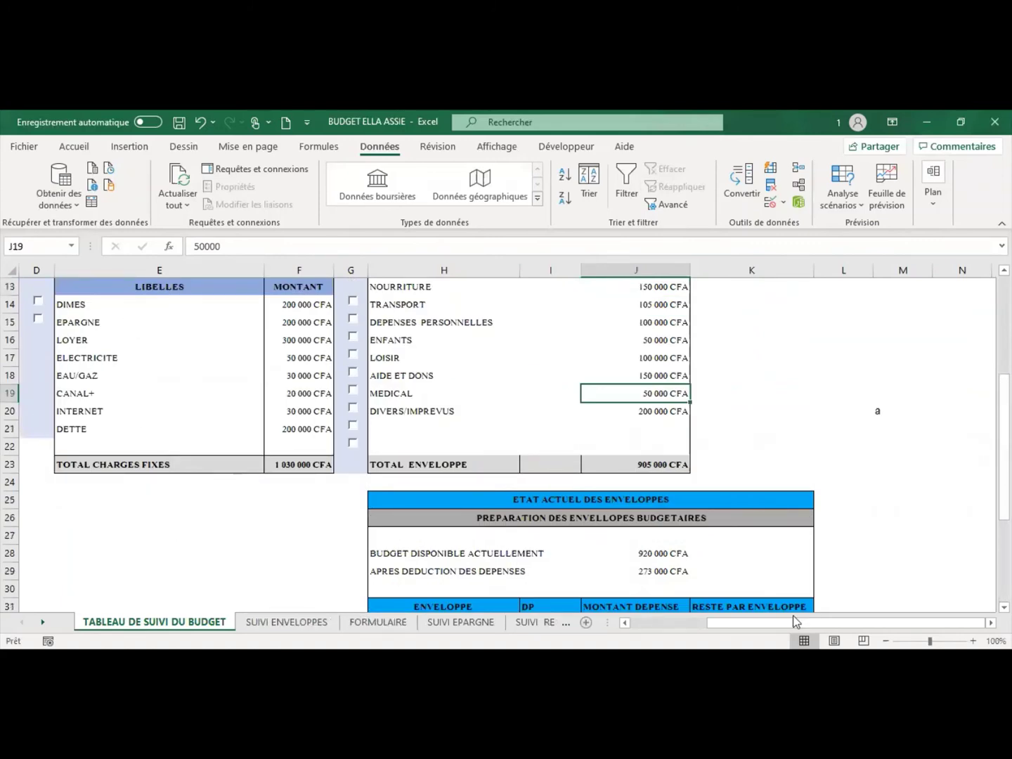
{"action": "scroll", "coordinate": [469, 369], "scroll_direction": "left", "scroll_amount": 3}
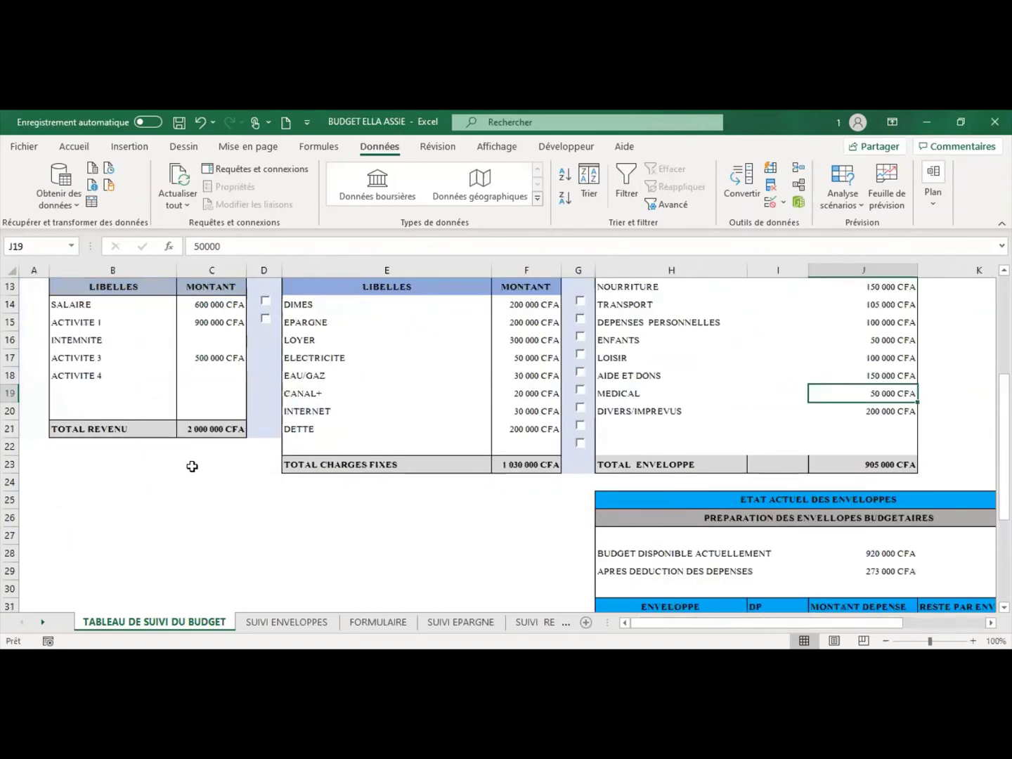
{"action": "scroll", "coordinate": [118, 399], "scroll_direction": "up", "scroll_amount": 2}
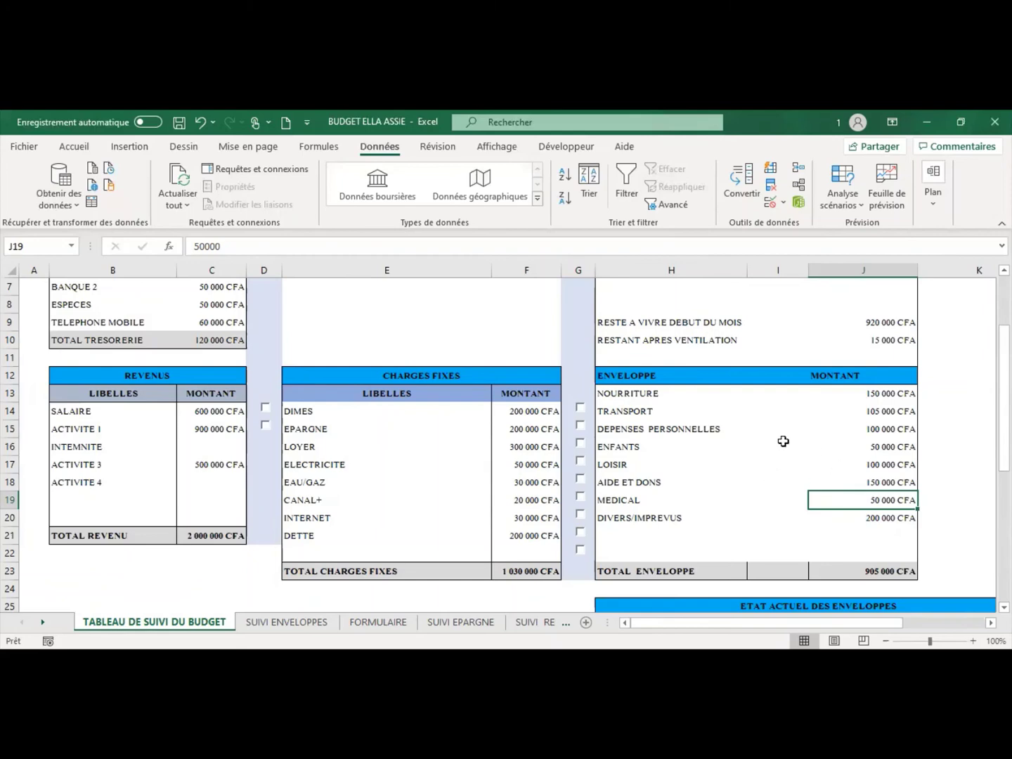
{"action": "scroll", "coordinate": [784, 442], "scroll_direction": "down", "scroll_amount": 6}
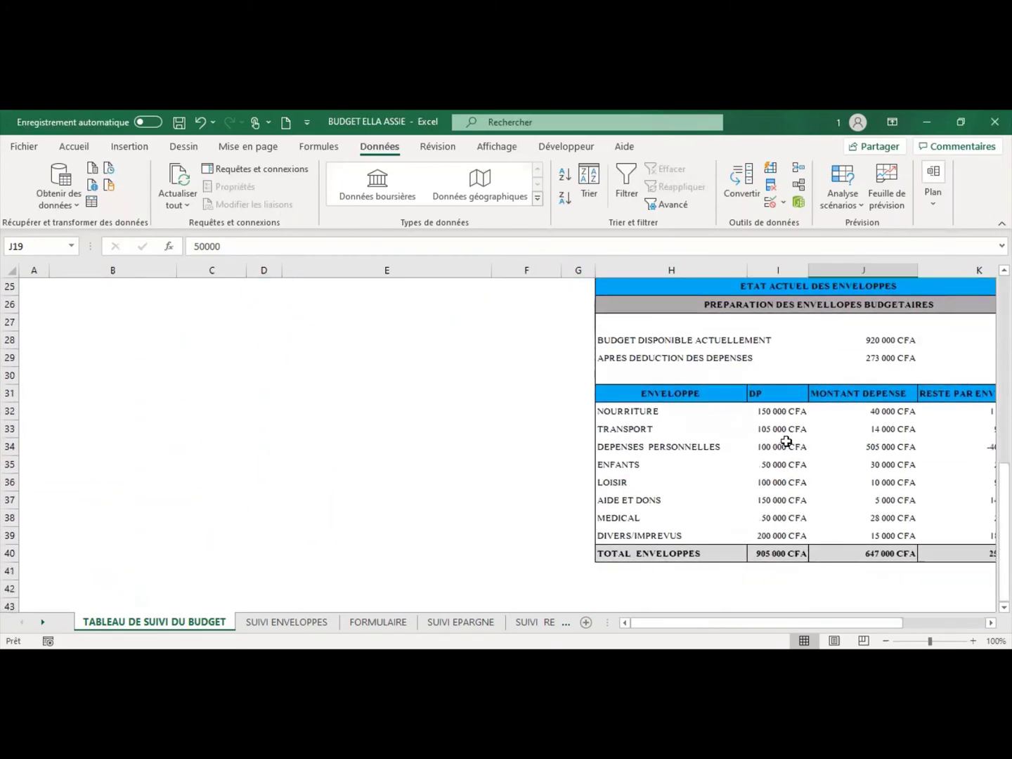
{"action": "left_click_drag", "start_coordinate": [836, 623], "coordinate": [914, 623]}
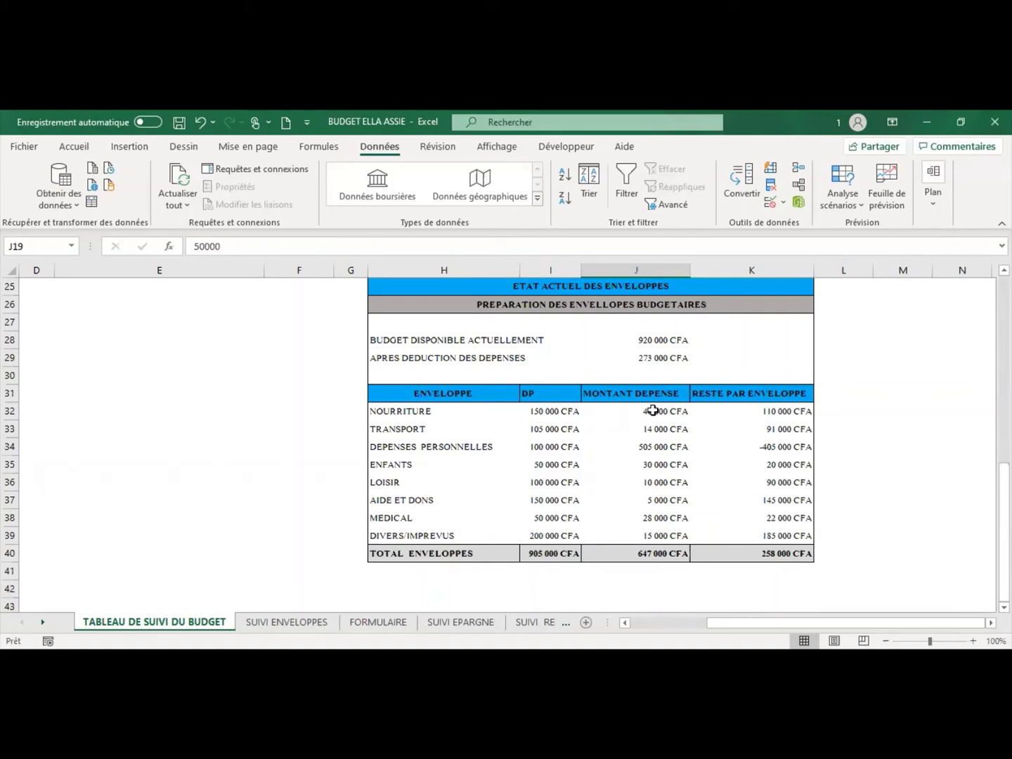
{"action": "left_click", "coordinate": [772, 413]}
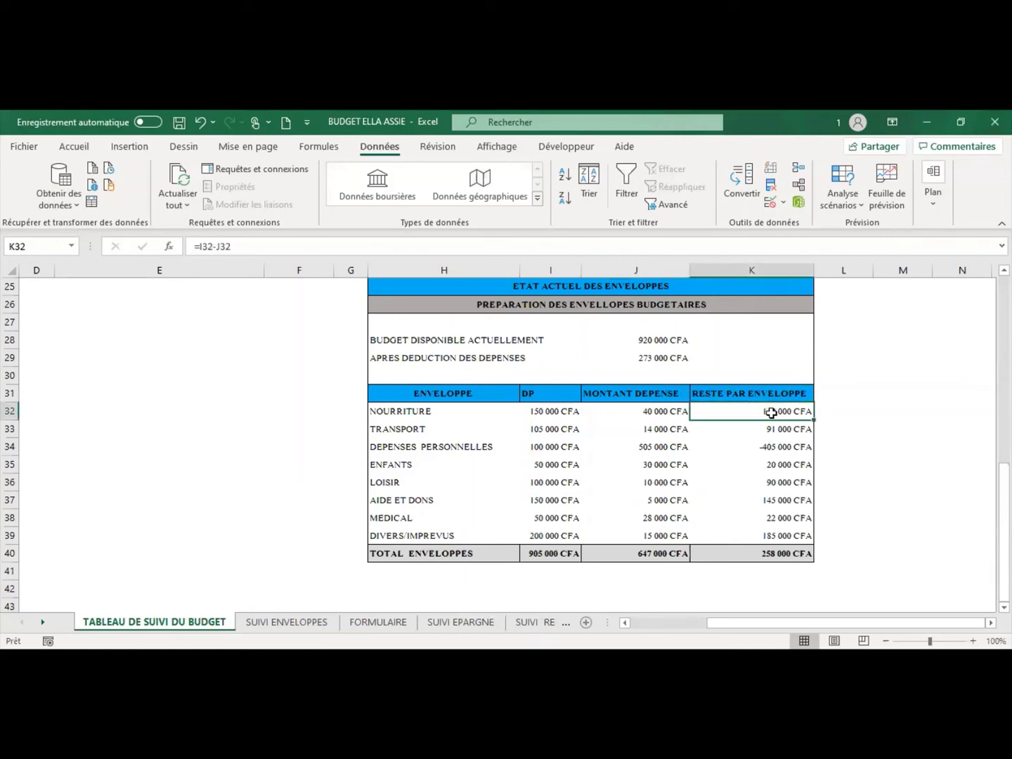
{"action": "left_click", "coordinate": [774, 434]}
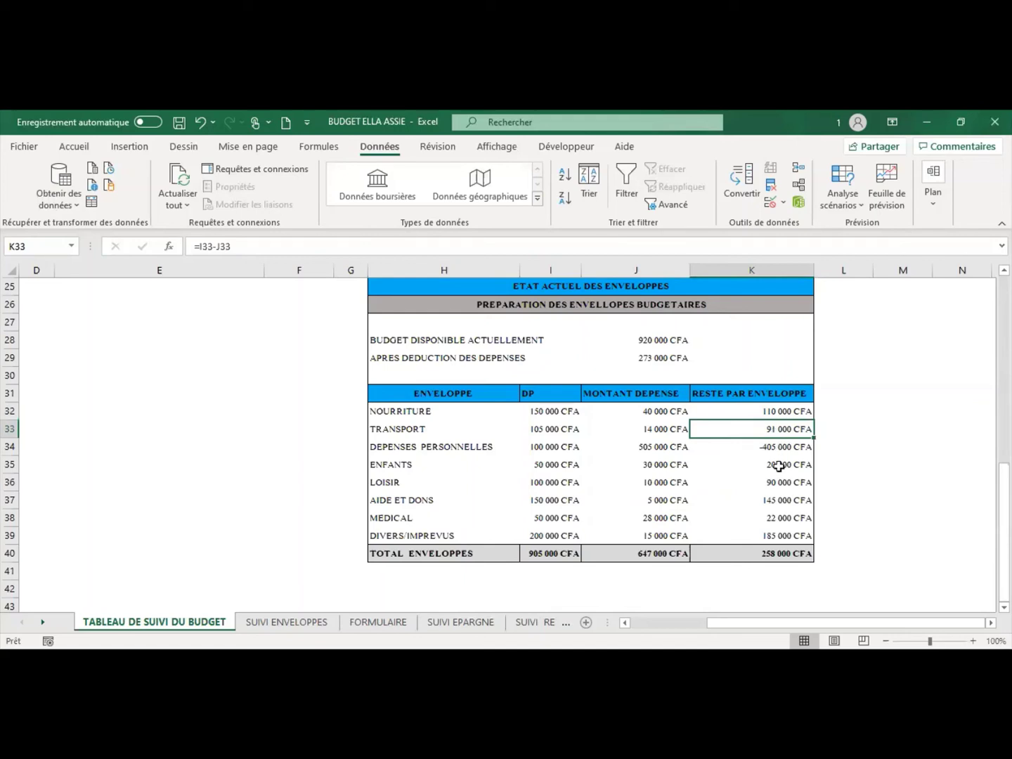
Step: Tick the checkboxes beside SALAIRE and ACTIVITE 1 in REVENUS and beside DIMES, EPARGNE and LOYER in CHARGES FIXES
{"action": "scroll", "coordinate": [172, 524], "scroll_direction": "up", "scroll_amount": 1}
{"action": "scroll", "coordinate": [173, 524], "scroll_direction": "up", "scroll_amount": 8}
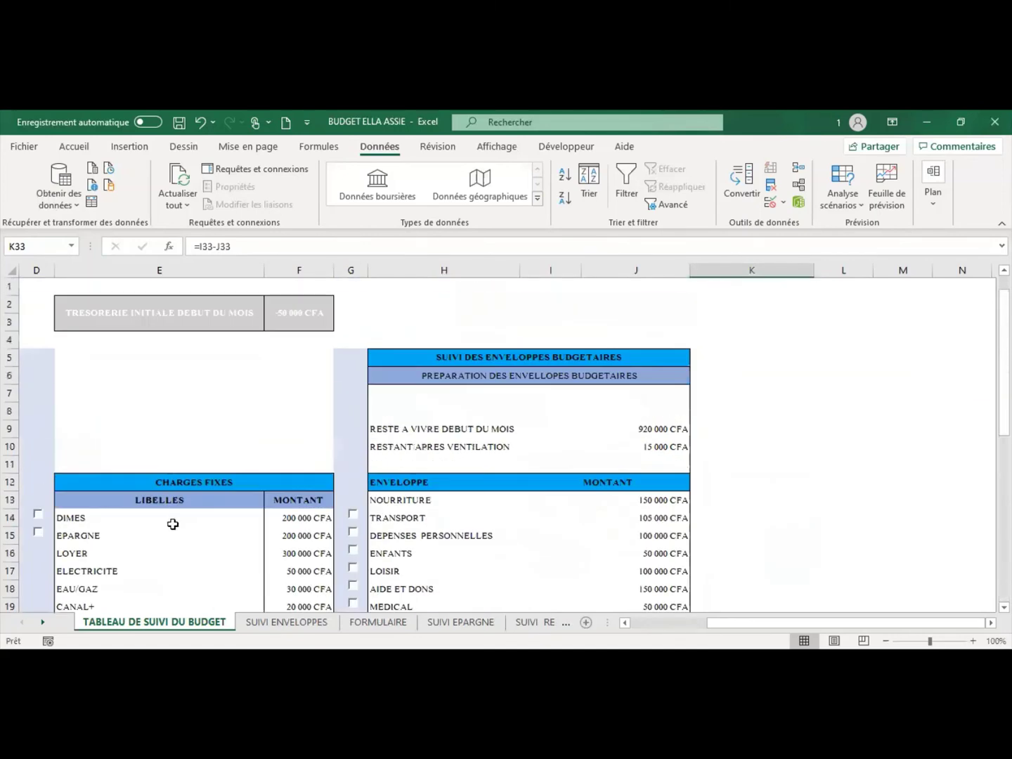
{"action": "scroll", "coordinate": [472, 471], "scroll_direction": "down", "scroll_amount": 2}
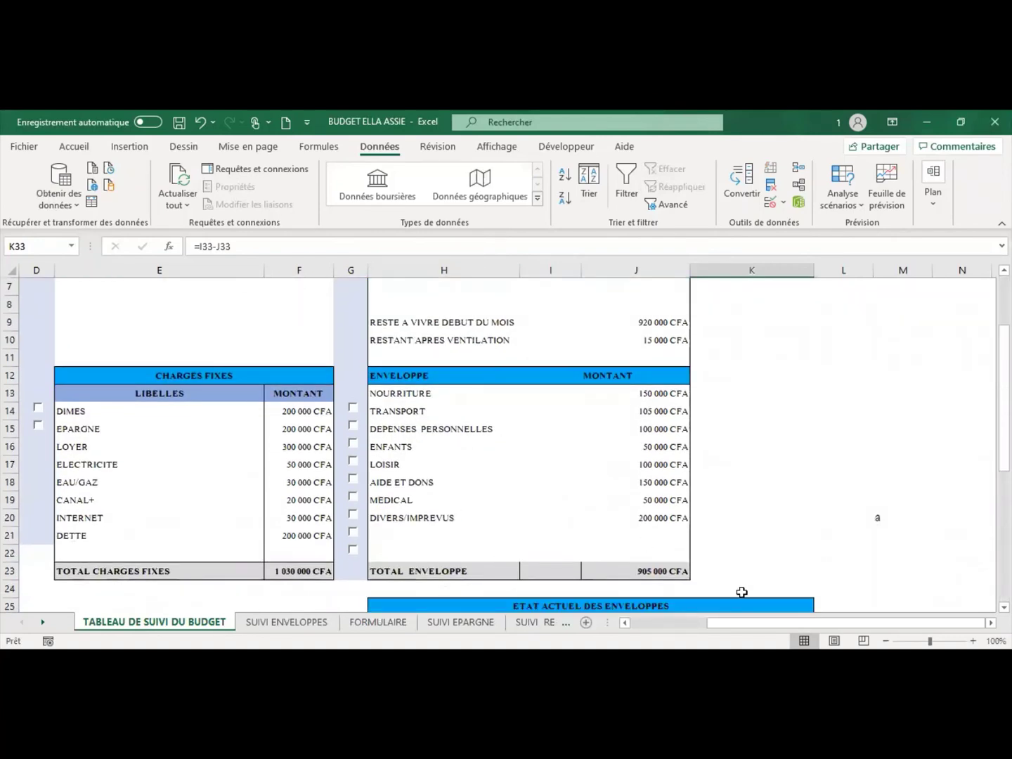
{"action": "scroll", "coordinate": [590, 428], "scroll_direction": "left", "scroll_amount": 3}
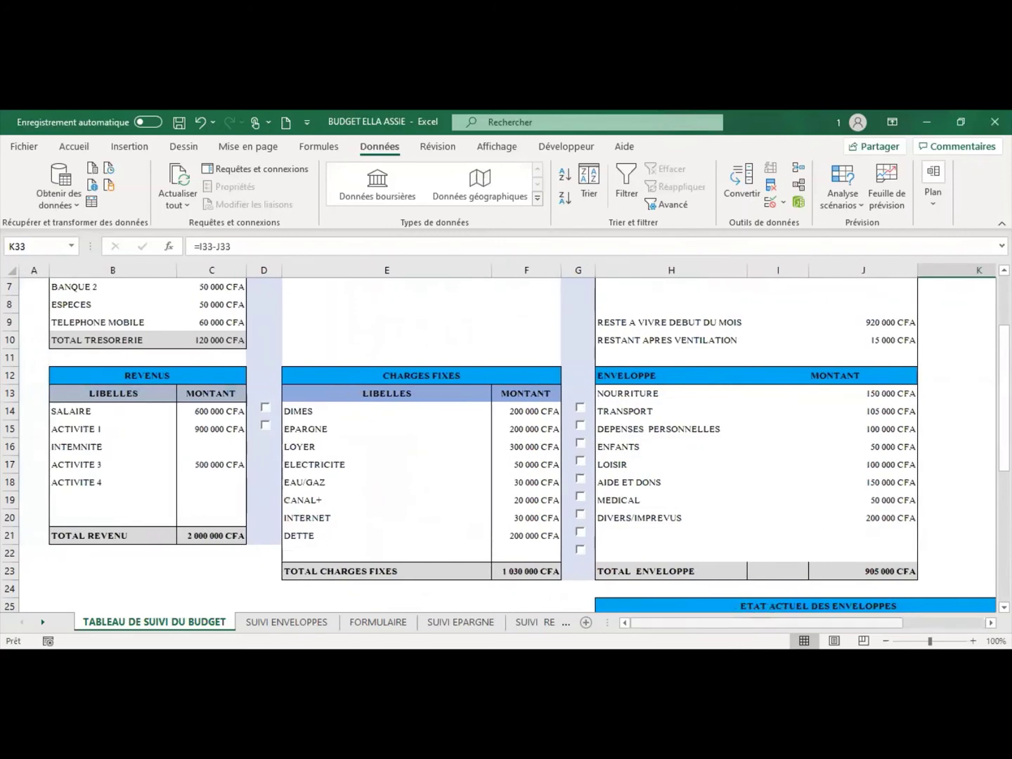
{"action": "left_click", "coordinate": [580, 409]}
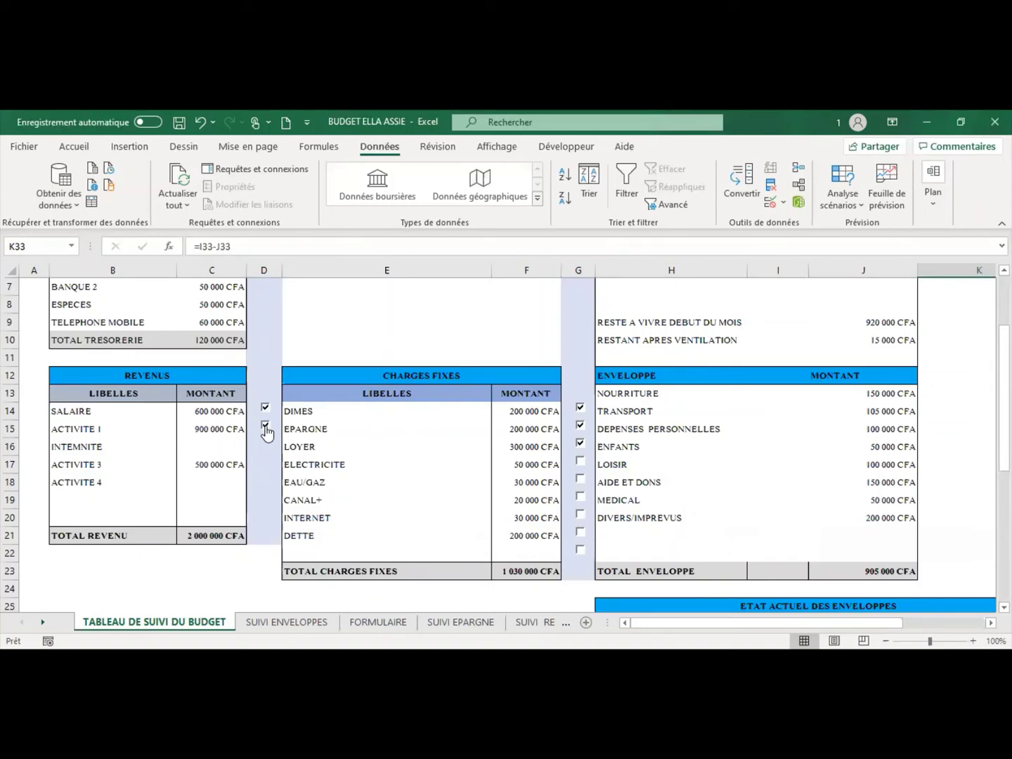
Step: On the SUIVI ENVELOPPES sheet, tick the checkboxes for the CARTE DE DEBIT expenses LOISIR in row 8 and NOURRITURE in row 11
{"action": "left_click", "coordinate": [293, 621]}
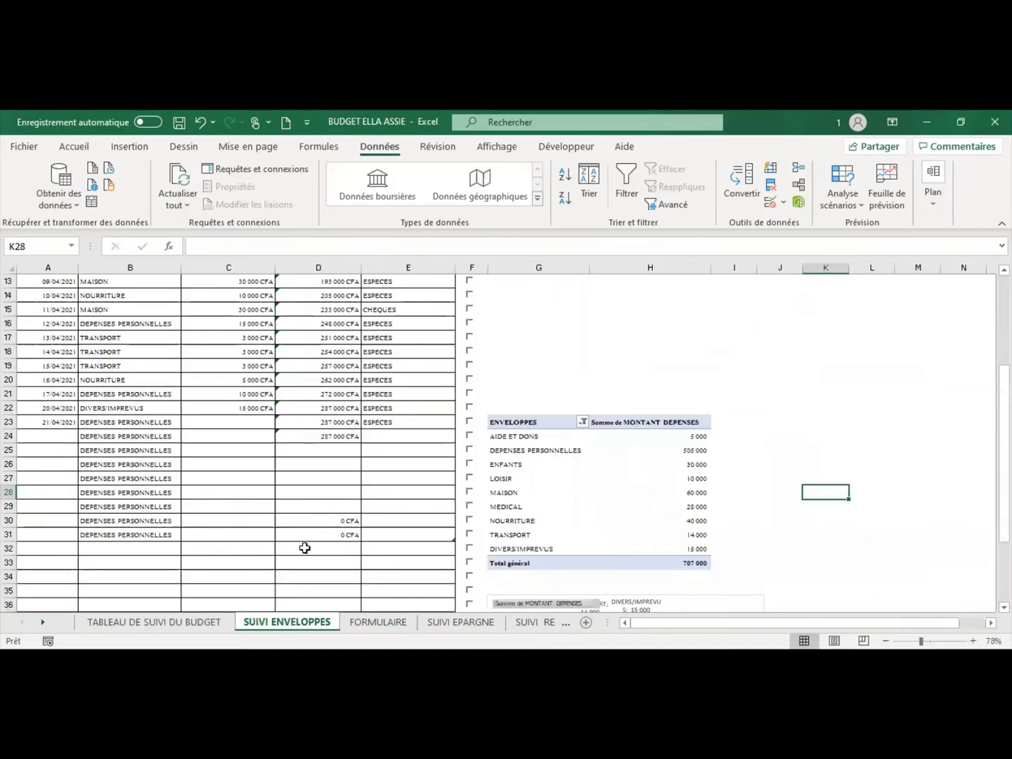
{"action": "scroll", "coordinate": [304, 548], "scroll_direction": "up", "scroll_amount": 4}
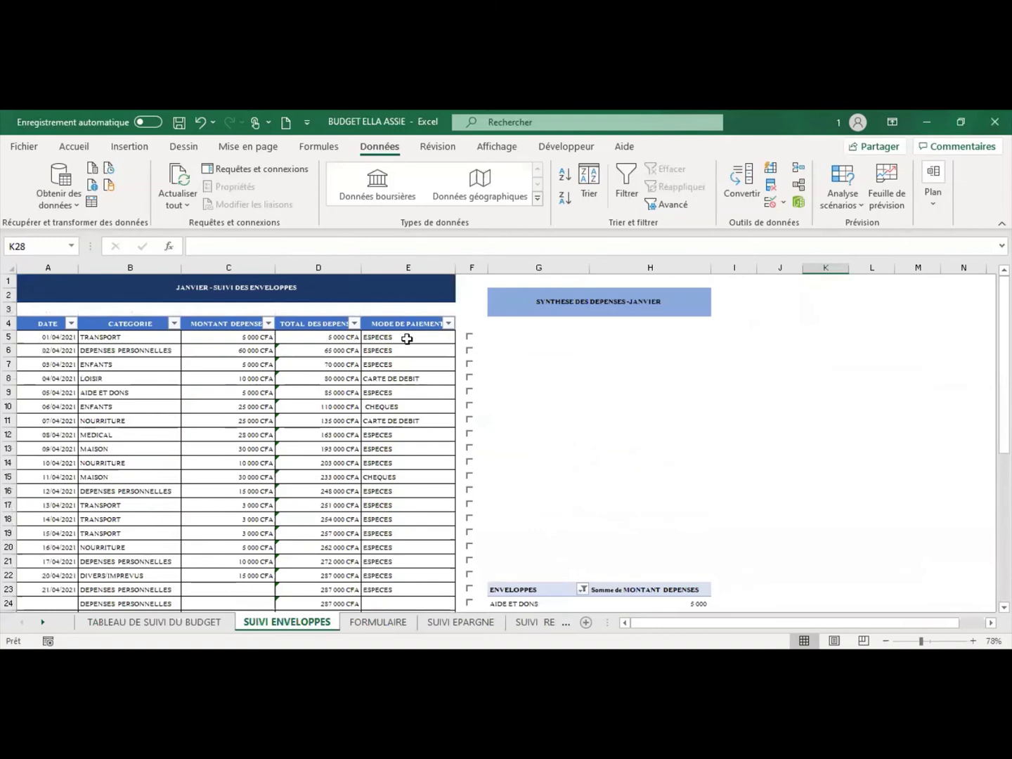
{"action": "left_click", "coordinate": [427, 378]}
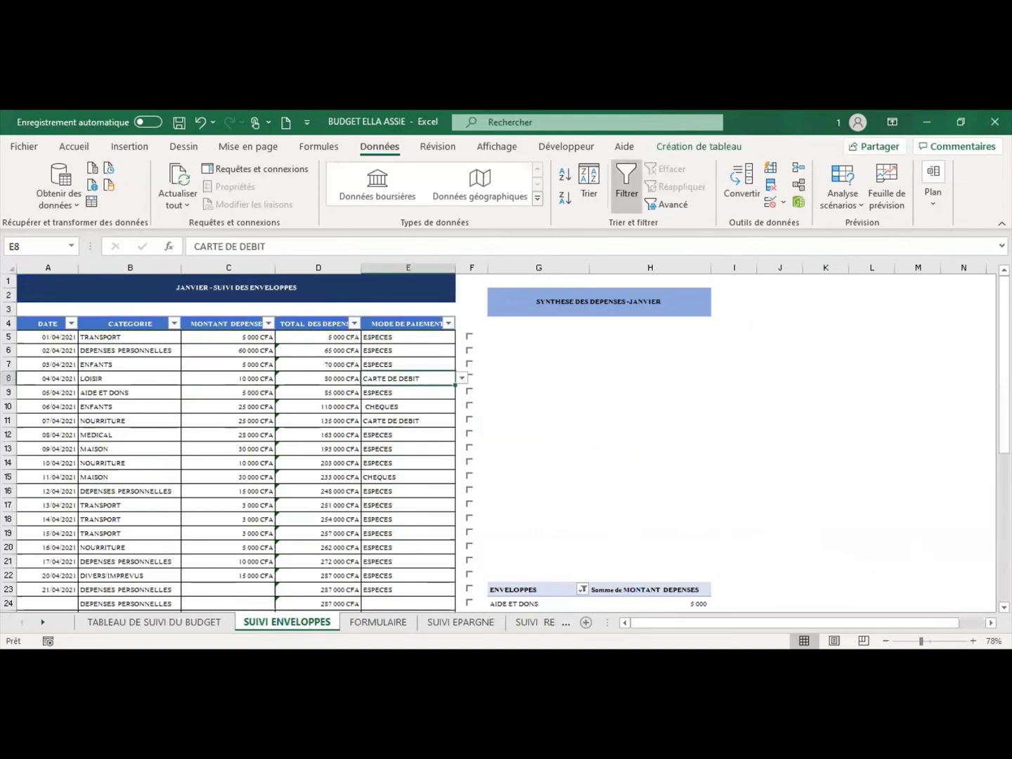
{"action": "scroll", "coordinate": [832, 484], "scroll_direction": "up", "scroll_amount": 3, "text": "ctrl"}
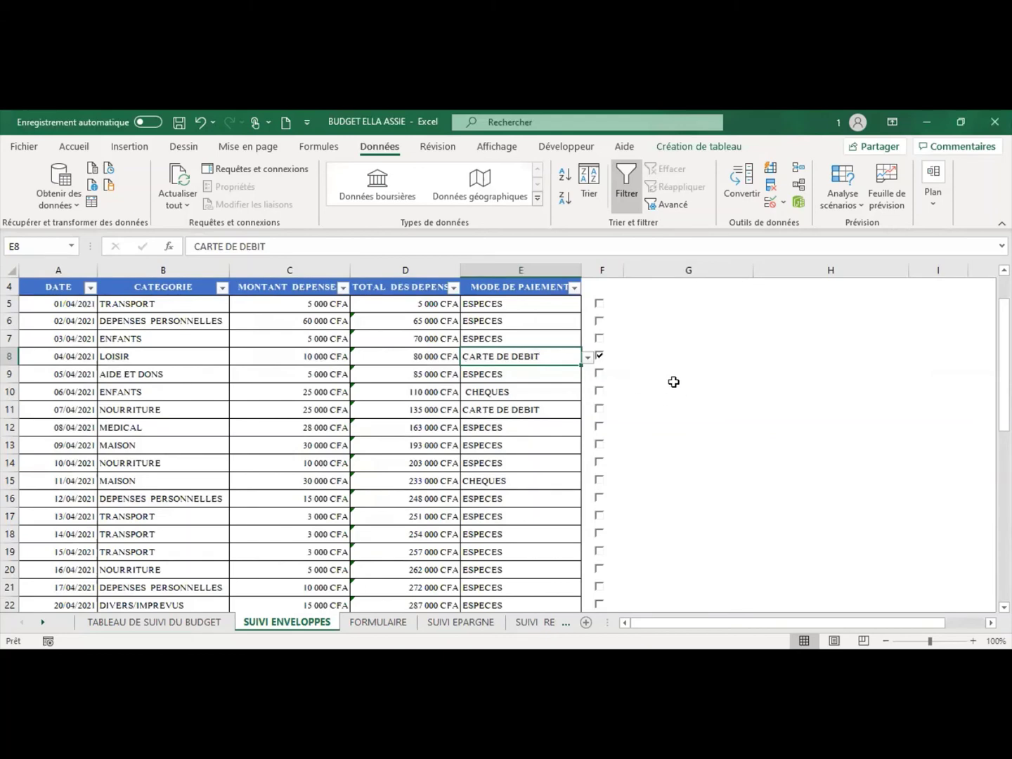
{"action": "scroll", "coordinate": [674, 381], "scroll_direction": "down", "scroll_amount": 2}
{"action": "scroll", "coordinate": [632, 379], "scroll_direction": "up", "scroll_amount": 1}
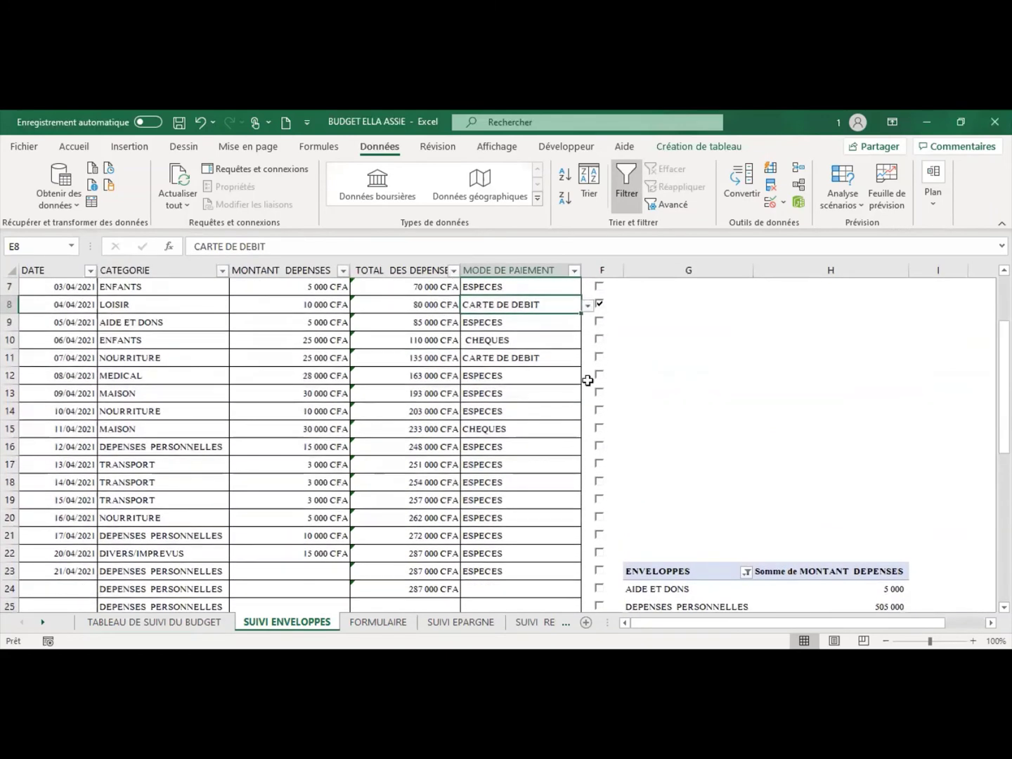
{"action": "left_click", "coordinate": [485, 358]}
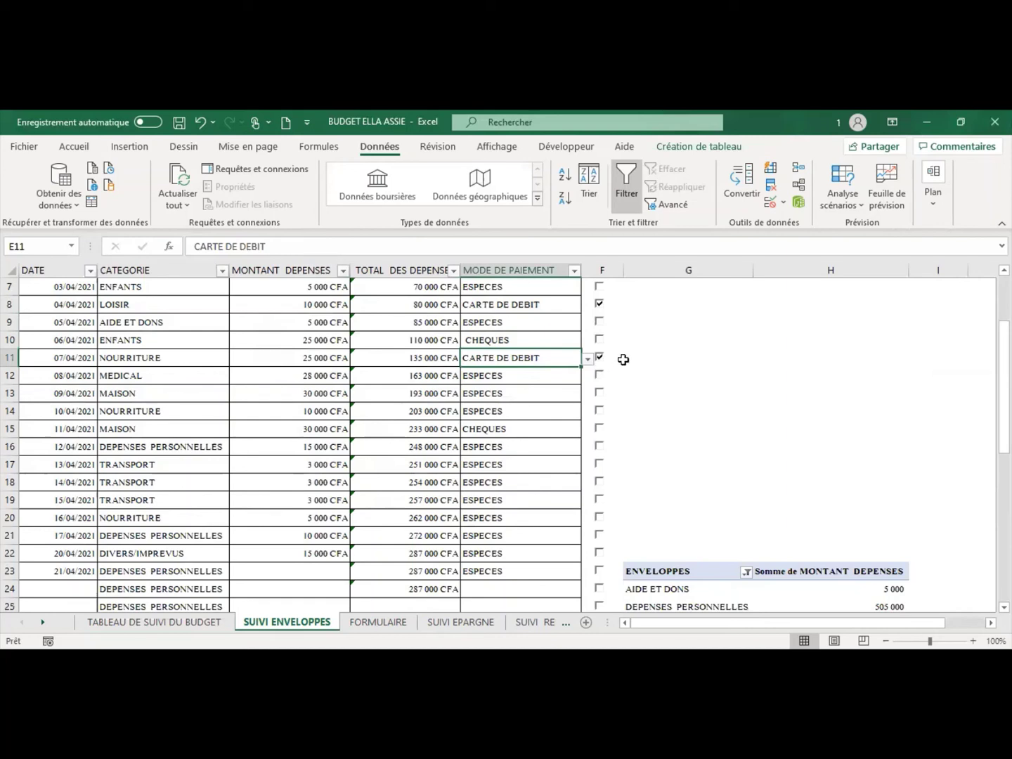
Step: Look through the expense list with its checkboxes, the envelope pivot table and the pie chart on the SUIVI ENVELOPPES sheet
{"action": "scroll", "coordinate": [622, 360], "scroll_direction": "up", "scroll_amount": 2}
{"action": "scroll", "coordinate": [623, 359], "scroll_direction": "down", "scroll_amount": 4}
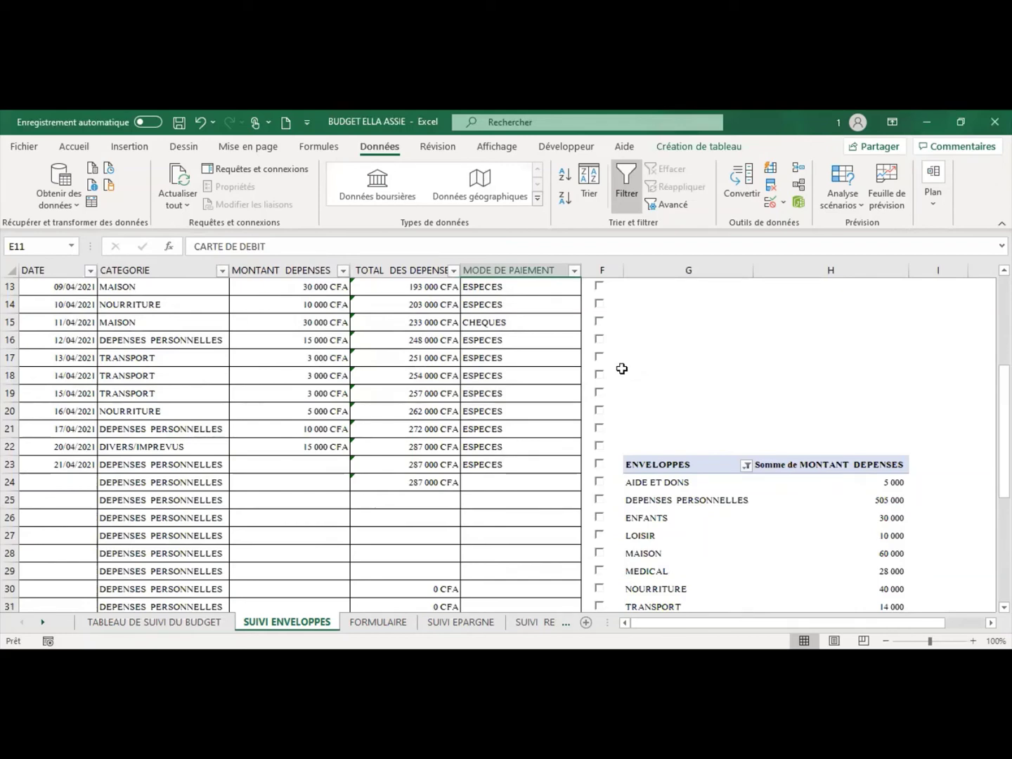
{"action": "scroll", "coordinate": [622, 368], "scroll_direction": "down", "scroll_amount": 2}
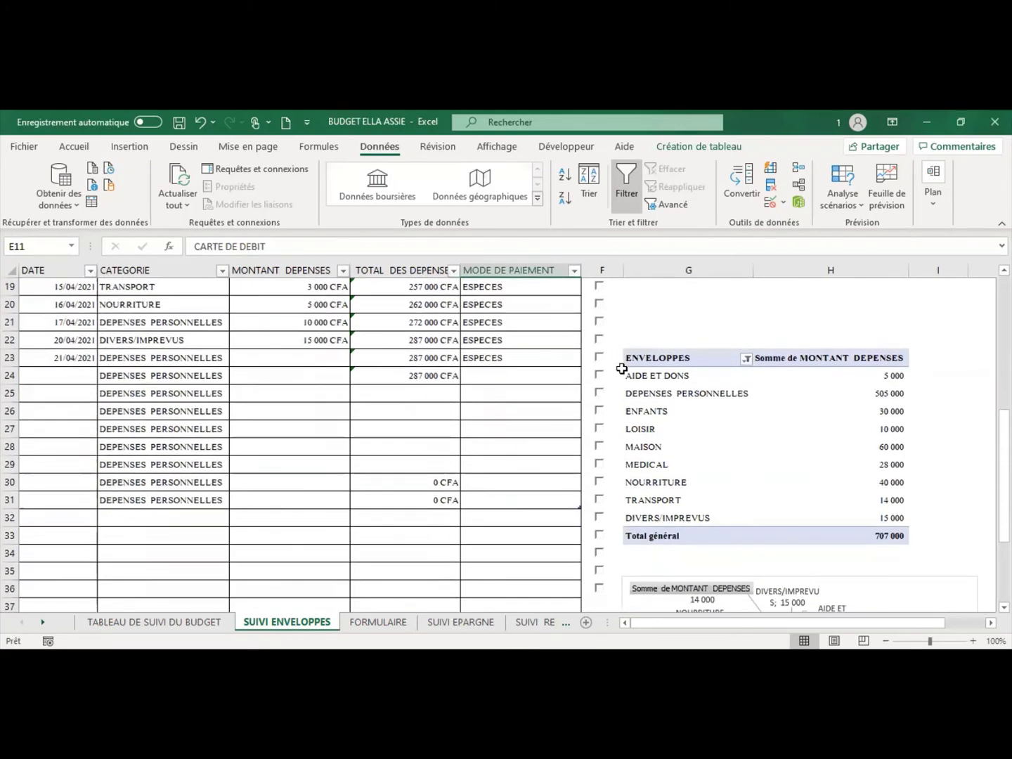
{"action": "scroll", "coordinate": [624, 322], "scroll_direction": "up", "scroll_amount": 1}
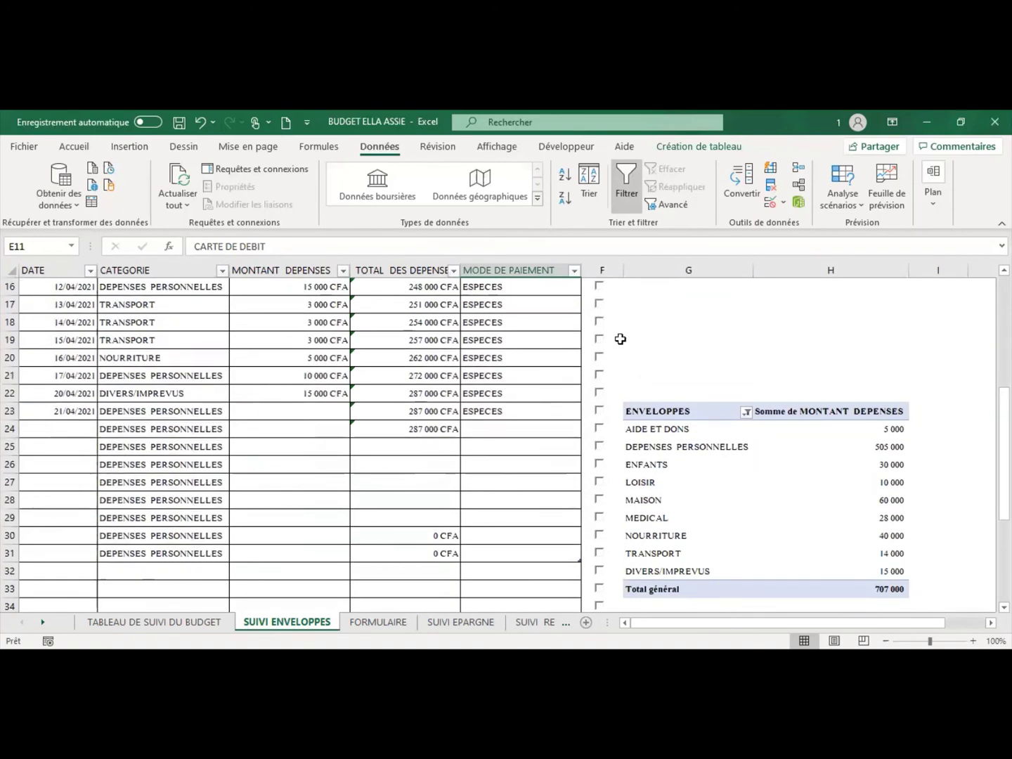
{"action": "scroll", "coordinate": [622, 333], "scroll_direction": "up", "scroll_amount": 2}
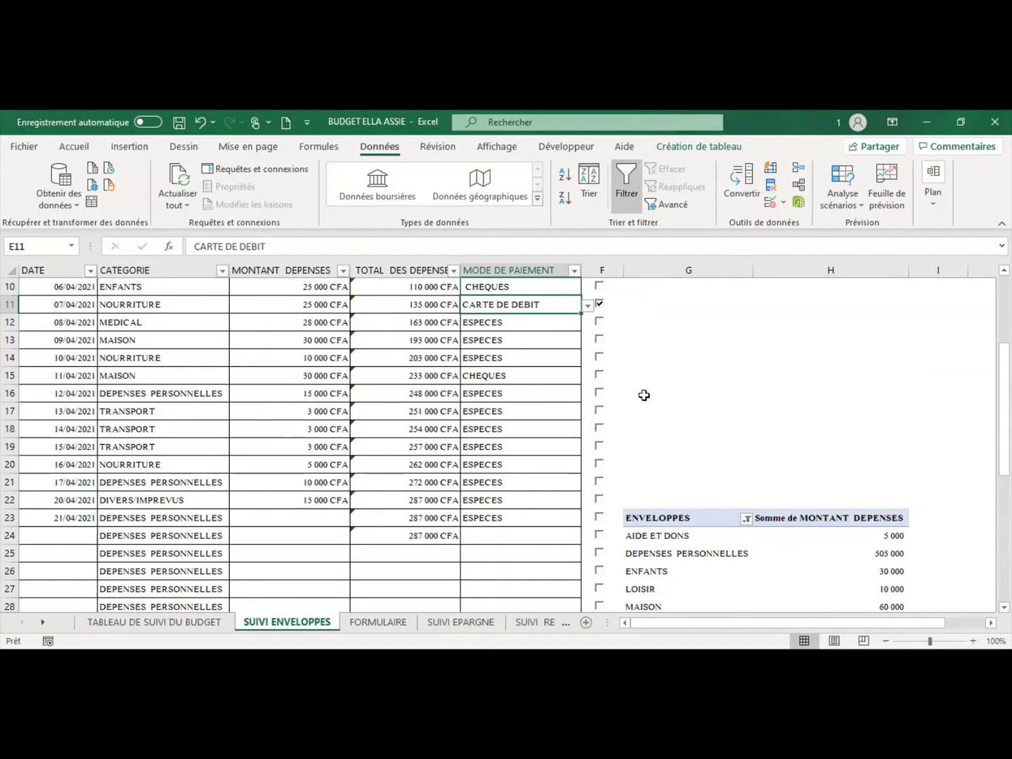
{"action": "left_click", "coordinate": [652, 336]}
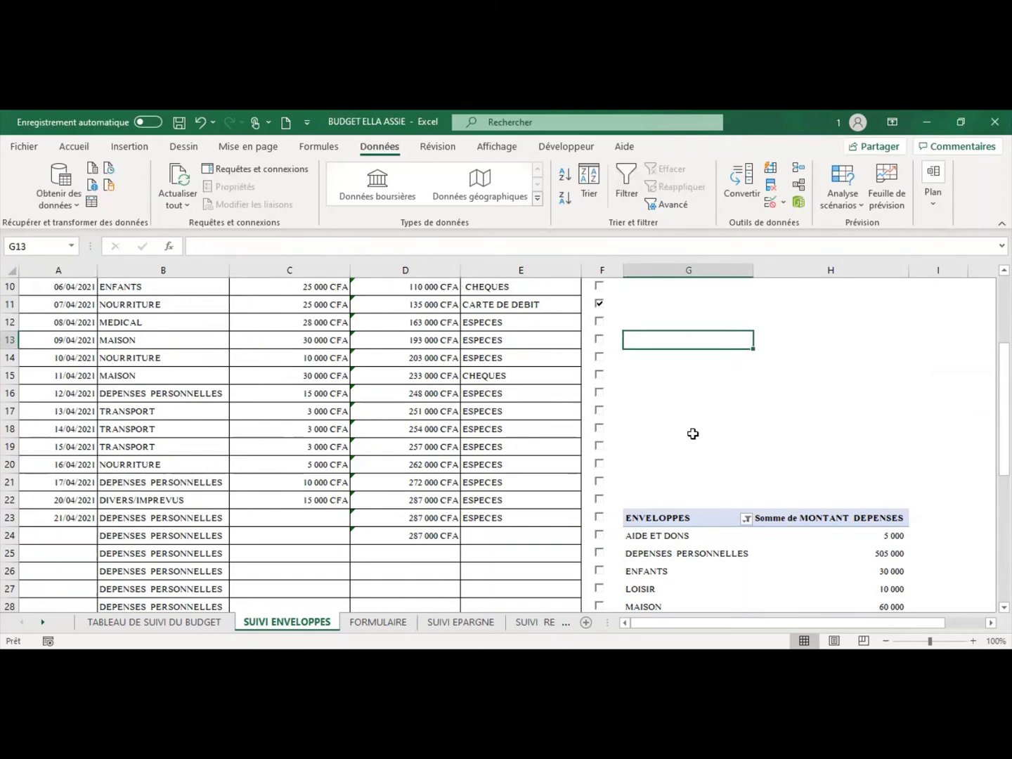
{"action": "scroll", "coordinate": [769, 413], "scroll_direction": "down", "scroll_amount": 8}
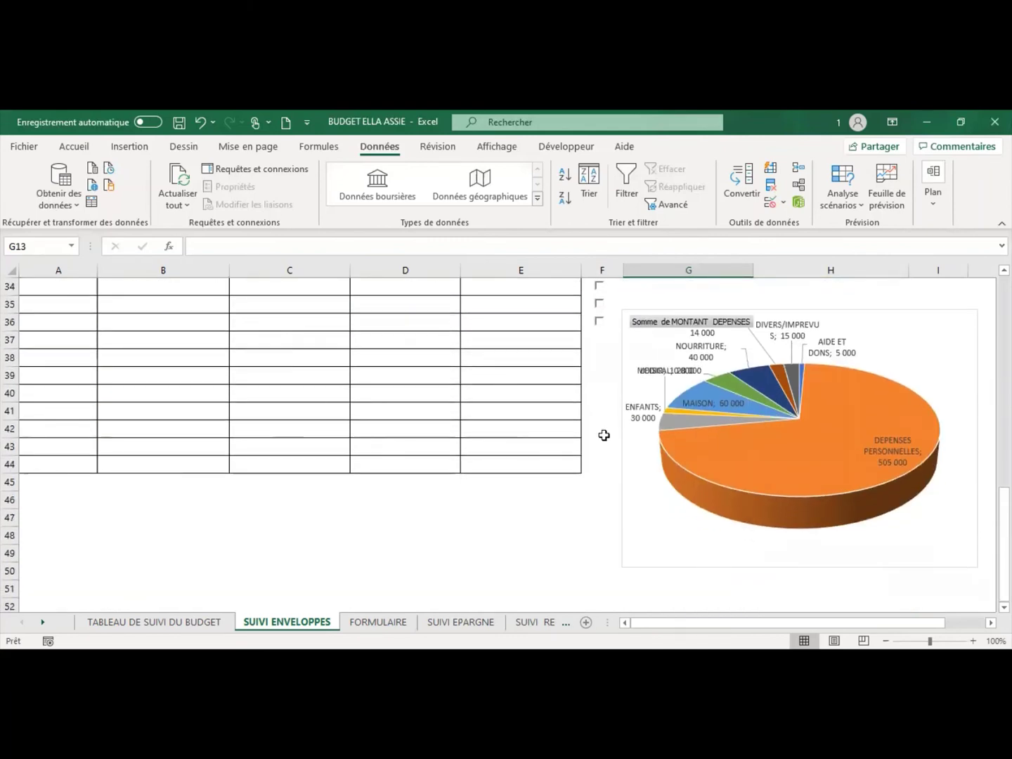
Step: Review the checked income and fixed charges on the TABLEAU DE SUIVI DU BUDGET sheet and the checked expenses on SUIVI ENVELOPPES
{"action": "left_click", "coordinate": [175, 621]}
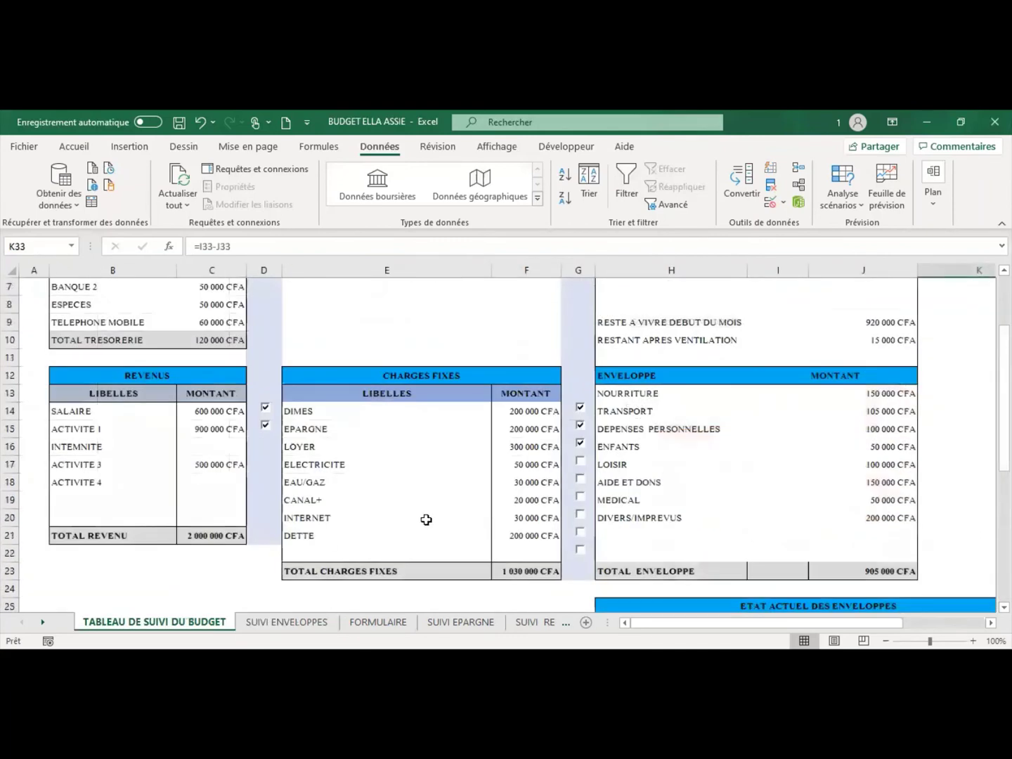
{"action": "scroll", "coordinate": [426, 519], "scroll_direction": "up", "scroll_amount": 2}
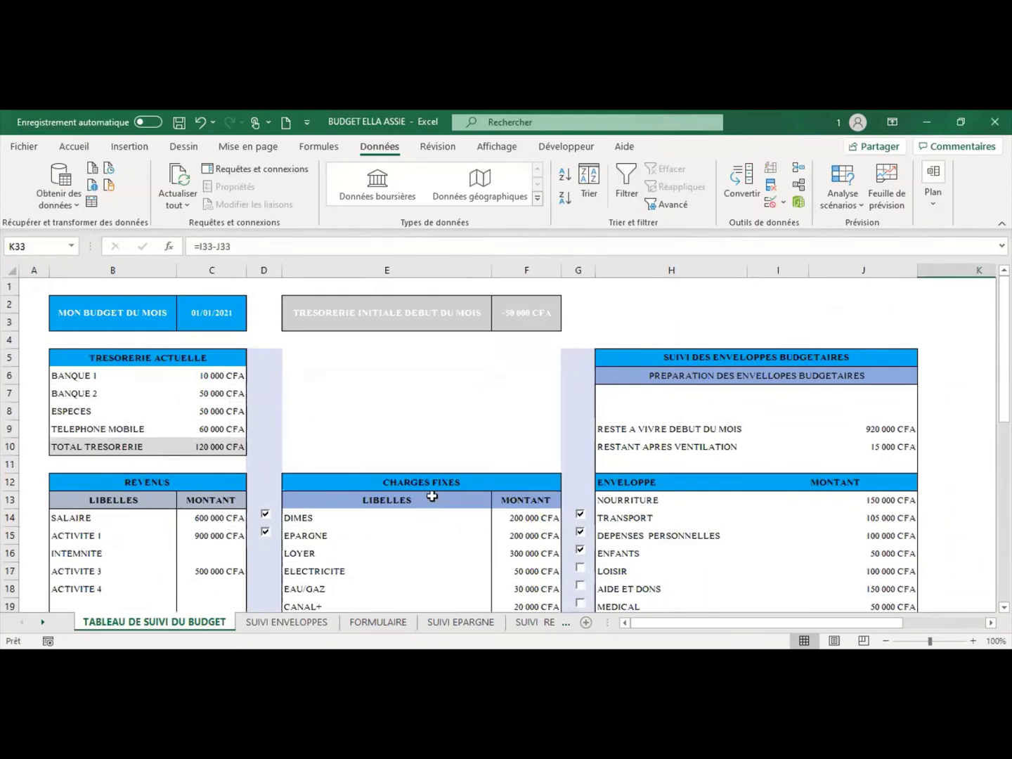
{"action": "scroll", "coordinate": [432, 496], "scroll_direction": "down", "scroll_amount": 2}
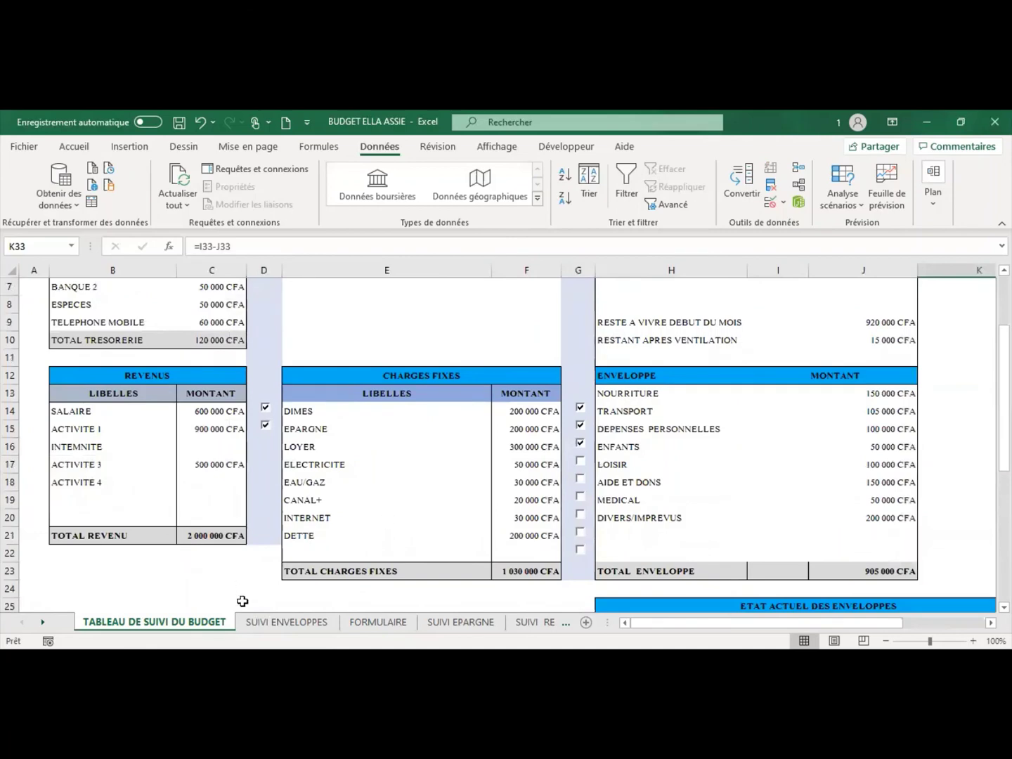
{"action": "left_click", "coordinate": [287, 623]}
{"action": "scroll", "coordinate": [305, 528], "scroll_direction": "up", "scroll_amount": 5}
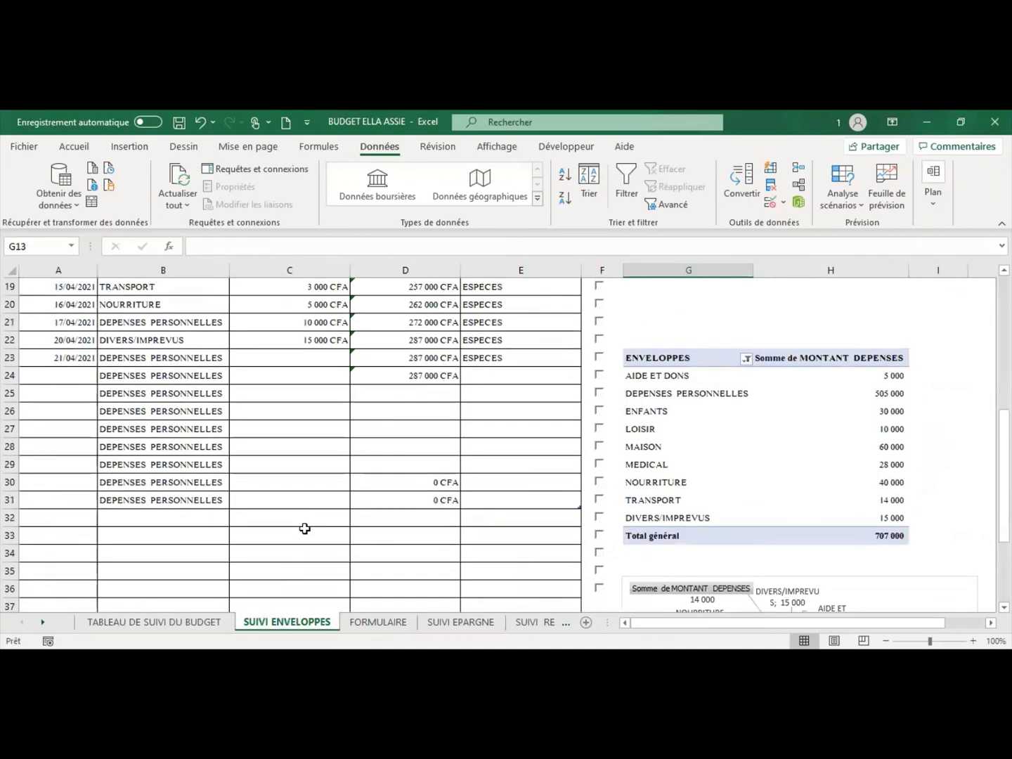
{"action": "scroll", "coordinate": [304, 520], "scroll_direction": "up", "scroll_amount": 4}
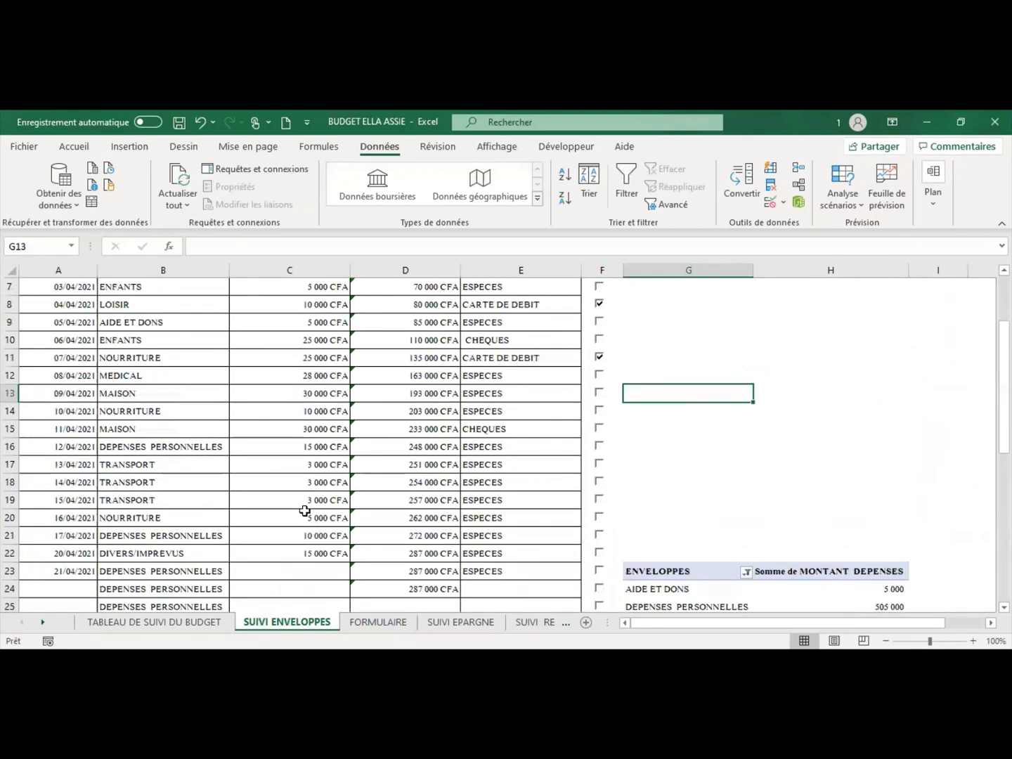
Step: Look through the dated expenses and the ENVELOPPES pivot table on the SUIVI ENVELOPPES sheet
{"action": "scroll", "coordinate": [304, 511], "scroll_direction": "up", "scroll_amount": 2}
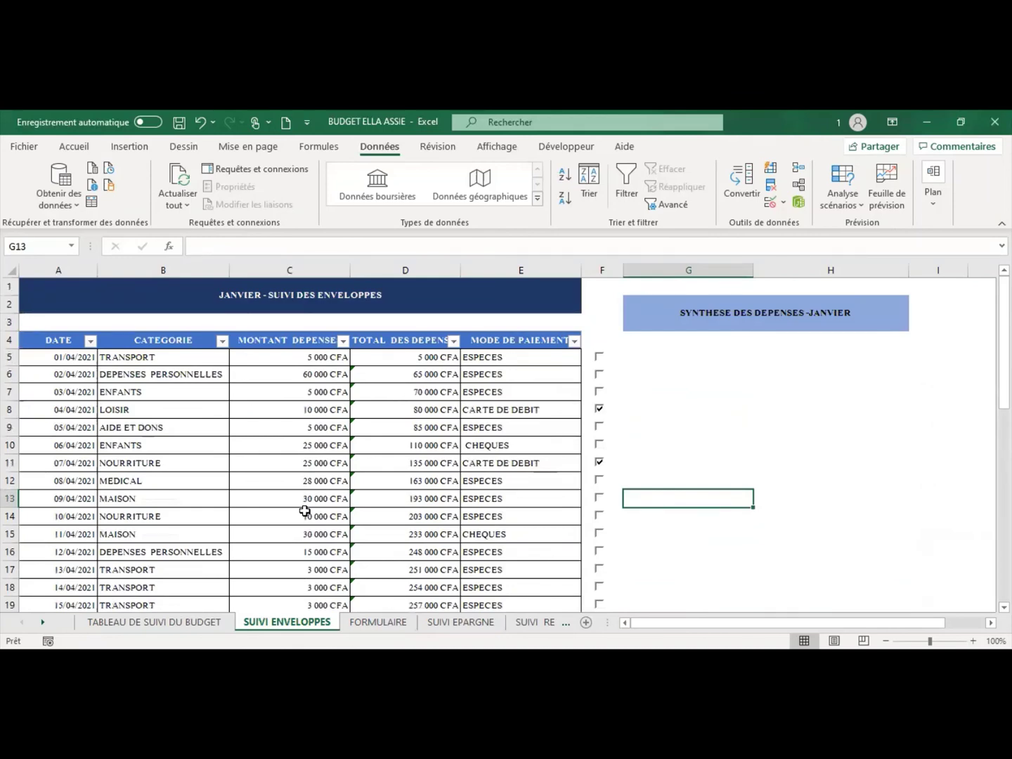
{"action": "scroll", "coordinate": [304, 511], "scroll_direction": "down", "scroll_amount": 3}
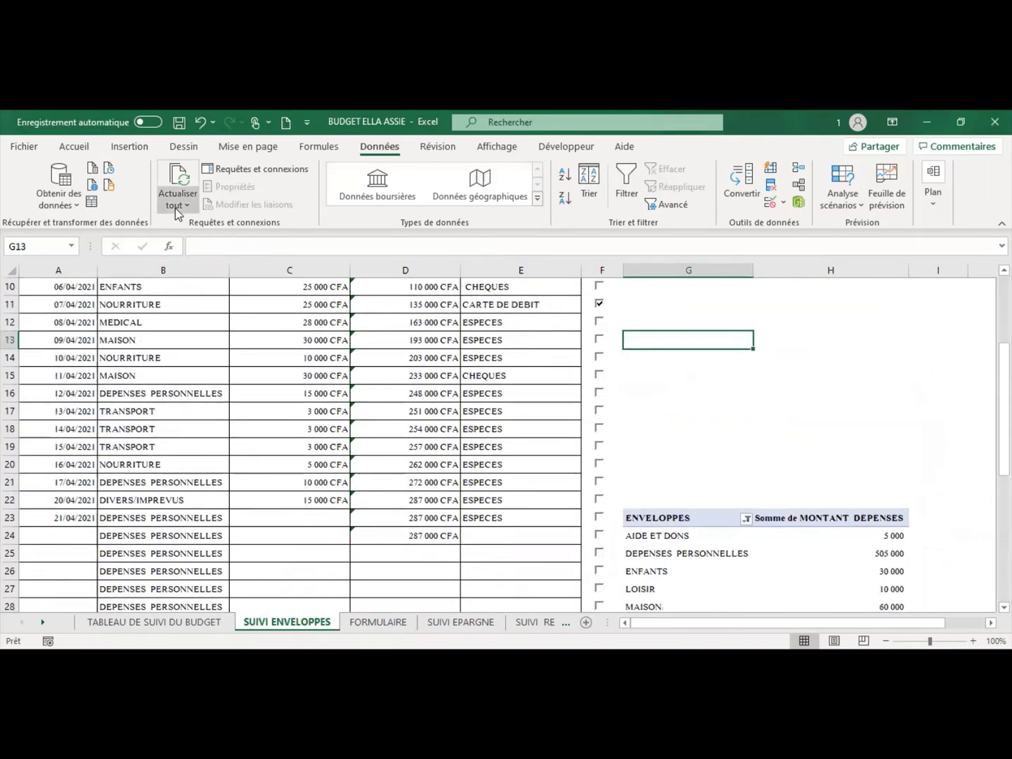
{"action": "scroll", "coordinate": [376, 429], "scroll_direction": "down", "scroll_amount": 2}
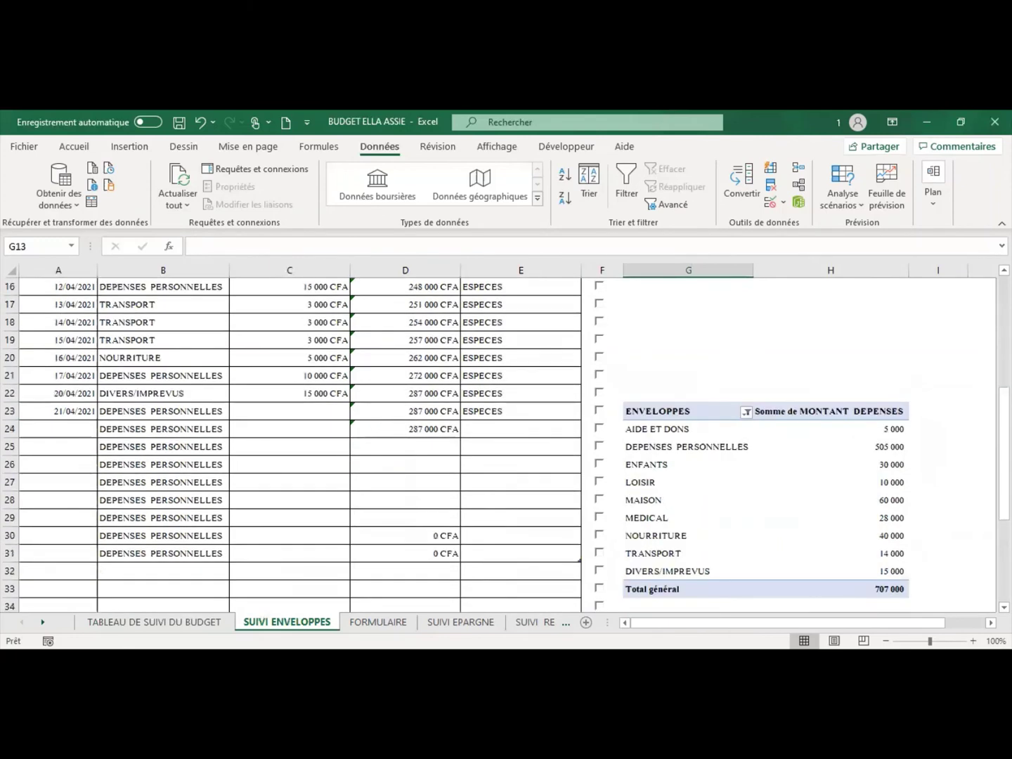
Step: On the TABLEAU DE SUIVI DU BUDGET sheet, examine the ETAT ACTUEL DES ENVELOPPES table and the income and fixed charges sections
{"action": "left_click", "coordinate": [154, 622]}
{"action": "scroll", "coordinate": [746, 502], "scroll_direction": "down", "scroll_amount": 4}
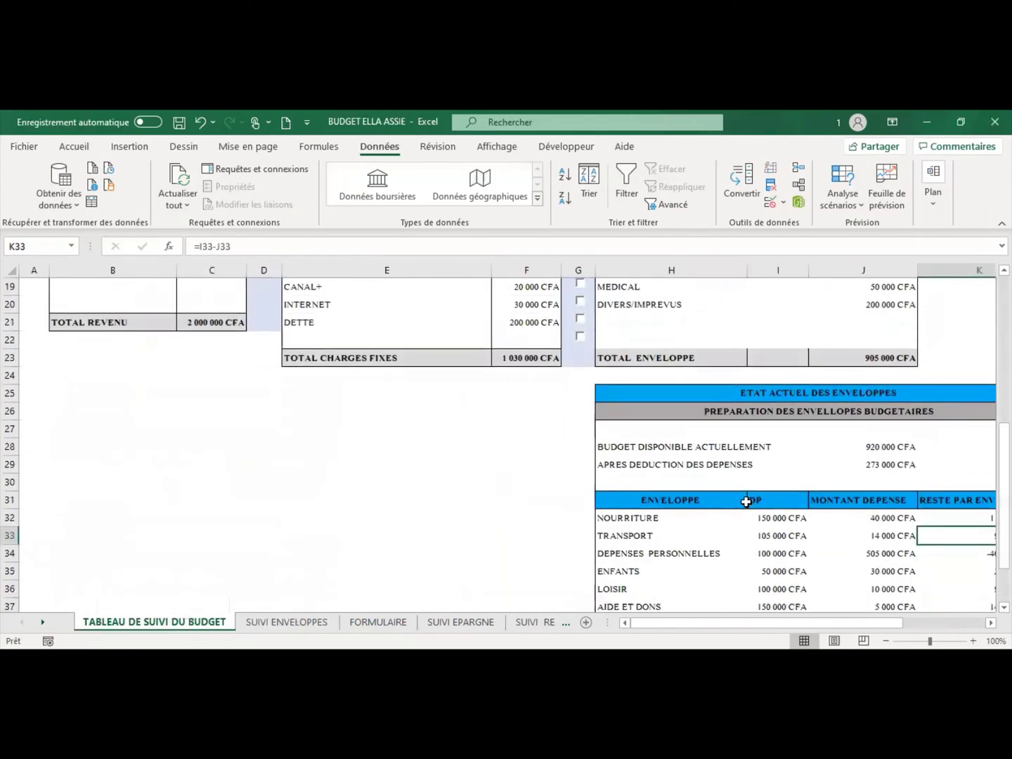
{"action": "scroll", "coordinate": [746, 502], "scroll_direction": "down", "scroll_amount": 3}
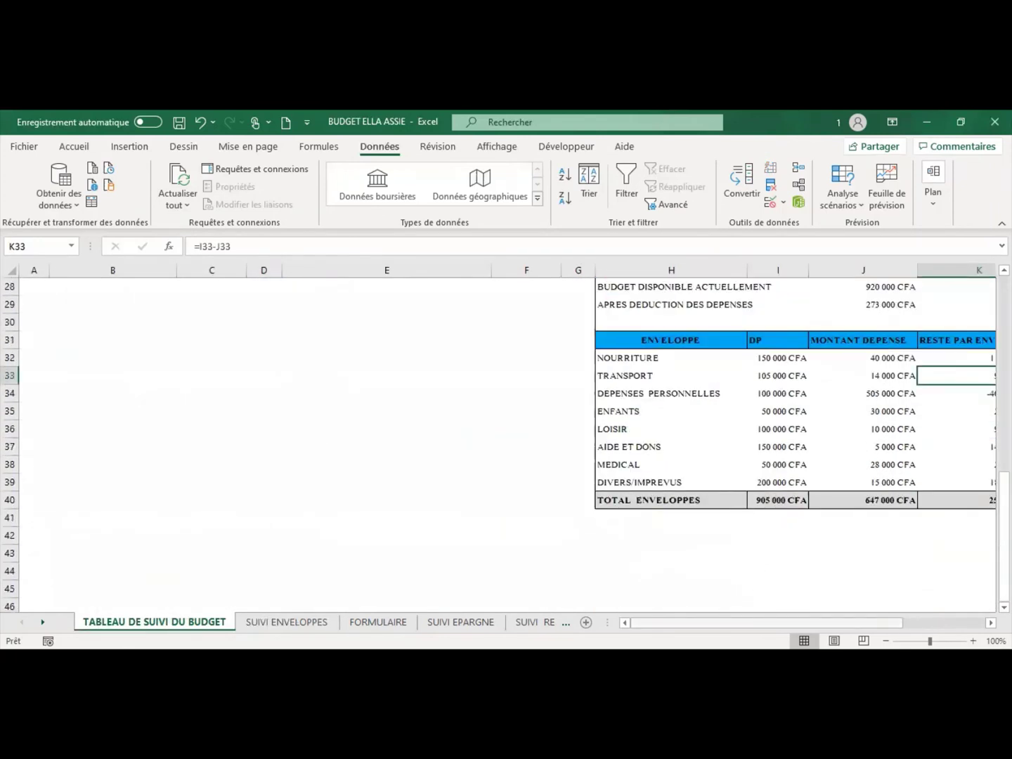
{"action": "mouse_move", "coordinate": [768, 623]}
{"action": "left_mouse_down"}
{"action": "mouse_move", "coordinate": [848, 624]}
{"action": "mouse_move", "coordinate": [766, 623]}
{"action": "left_mouse_up"}
{"action": "scroll", "coordinate": [481, 549], "scroll_direction": "up", "scroll_amount": 8}
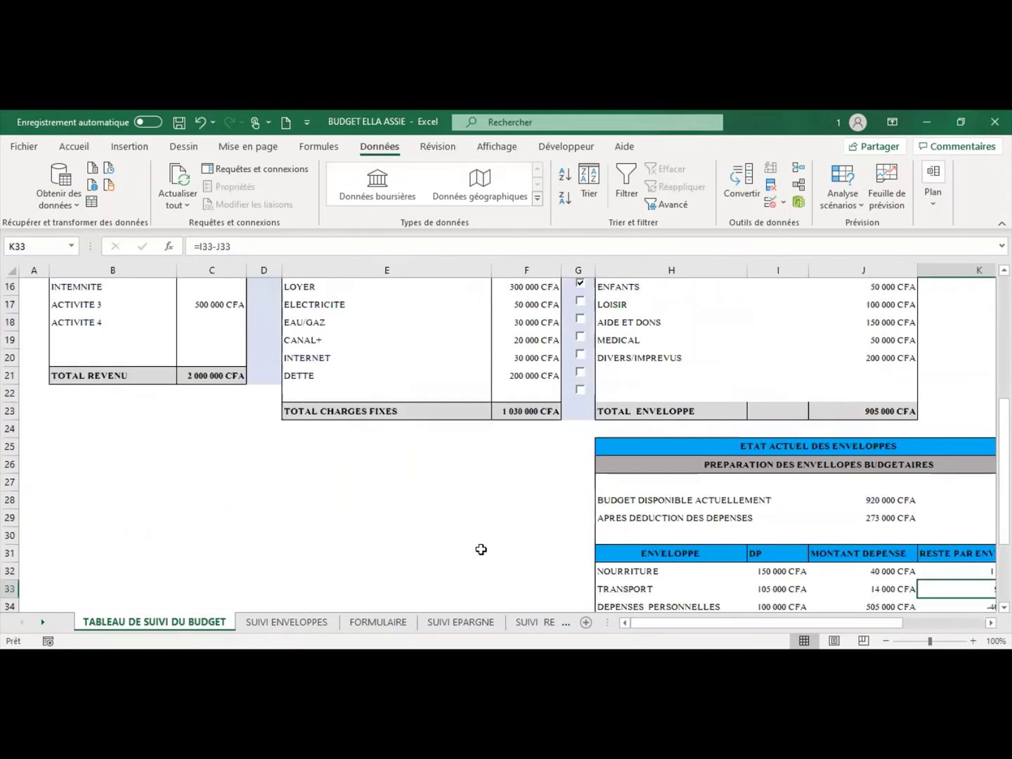
{"action": "scroll", "coordinate": [480, 548], "scroll_direction": "up", "scroll_amount": 1}
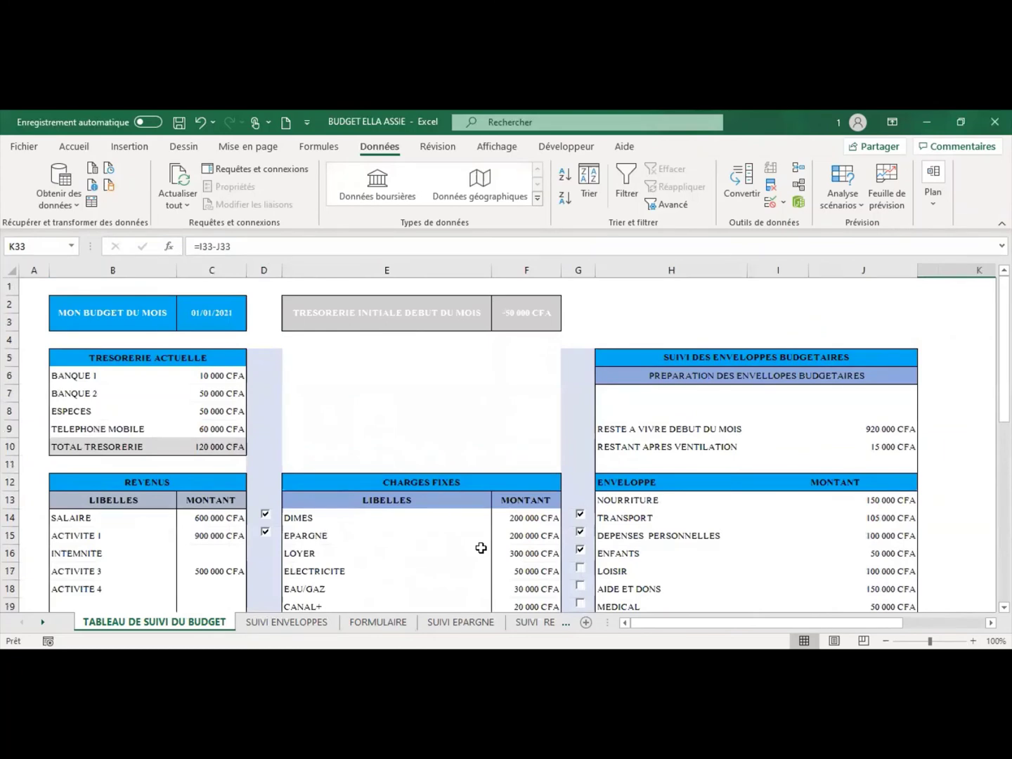
{"action": "scroll", "coordinate": [480, 548], "scroll_direction": "down", "scroll_amount": 3}
Step: Go over the SUIVI ENVELOPPES expense list again and view the category, payment, savings and repayment lists on the FORMULAIRE sheet
{"action": "left_click", "coordinate": [288, 623]}
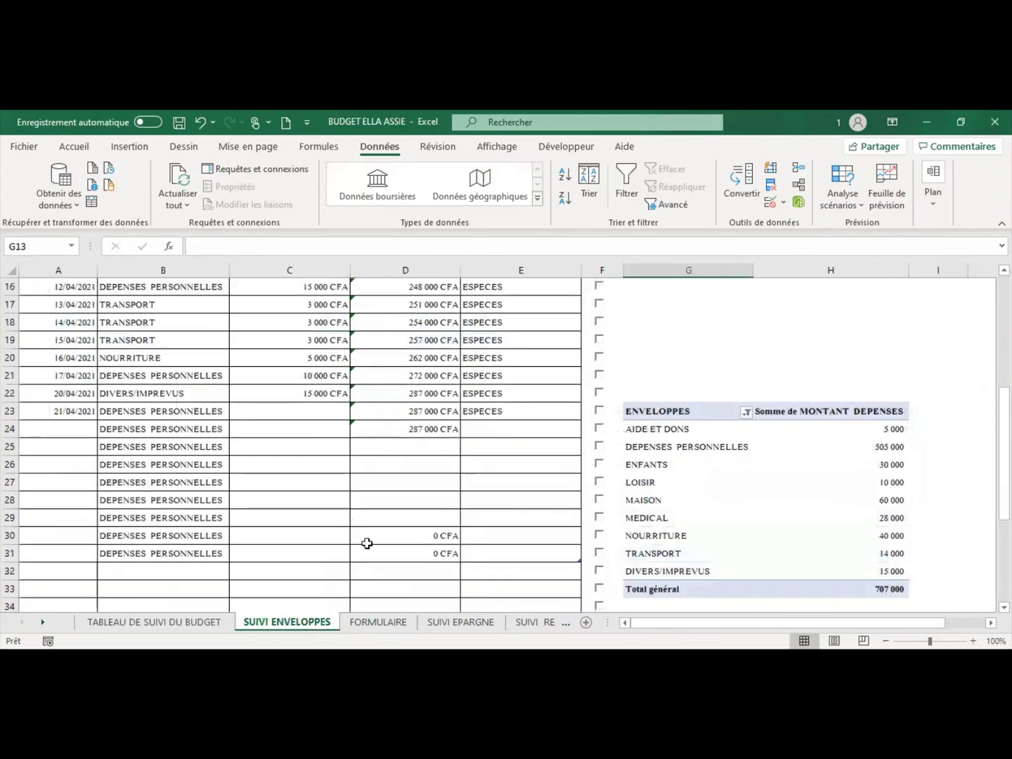
{"action": "scroll", "coordinate": [466, 455], "scroll_direction": "up", "scroll_amount": 5}
{"action": "scroll", "coordinate": [466, 455], "scroll_direction": "down", "scroll_amount": 3}
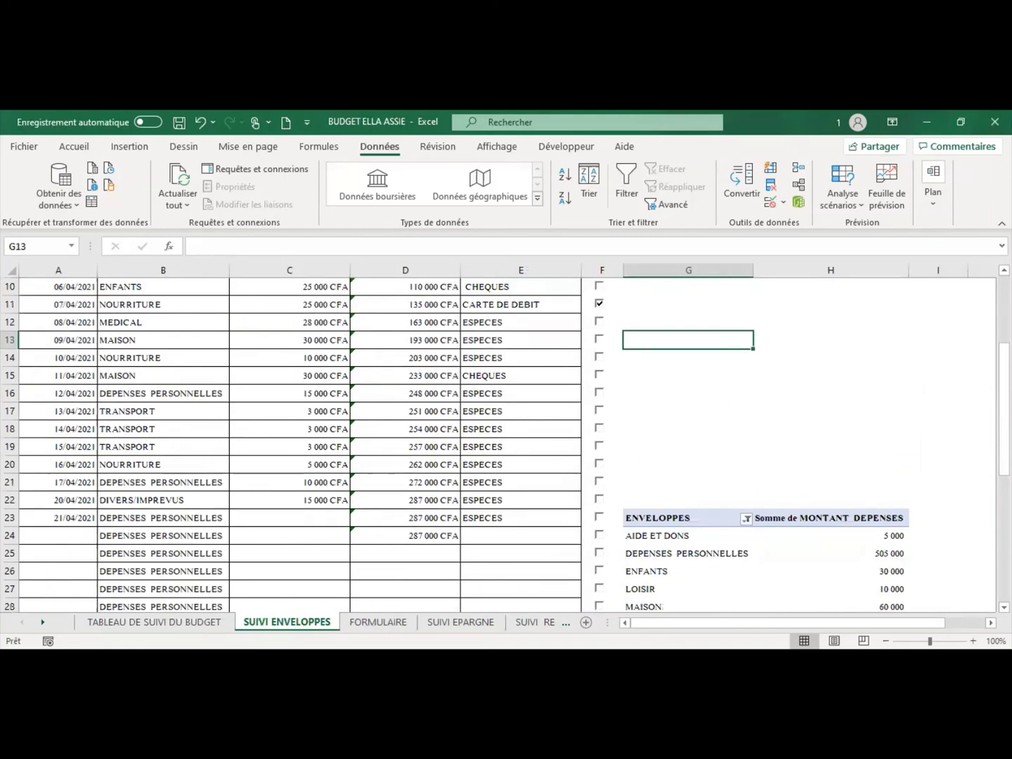
{"action": "left_click", "coordinate": [378, 622]}
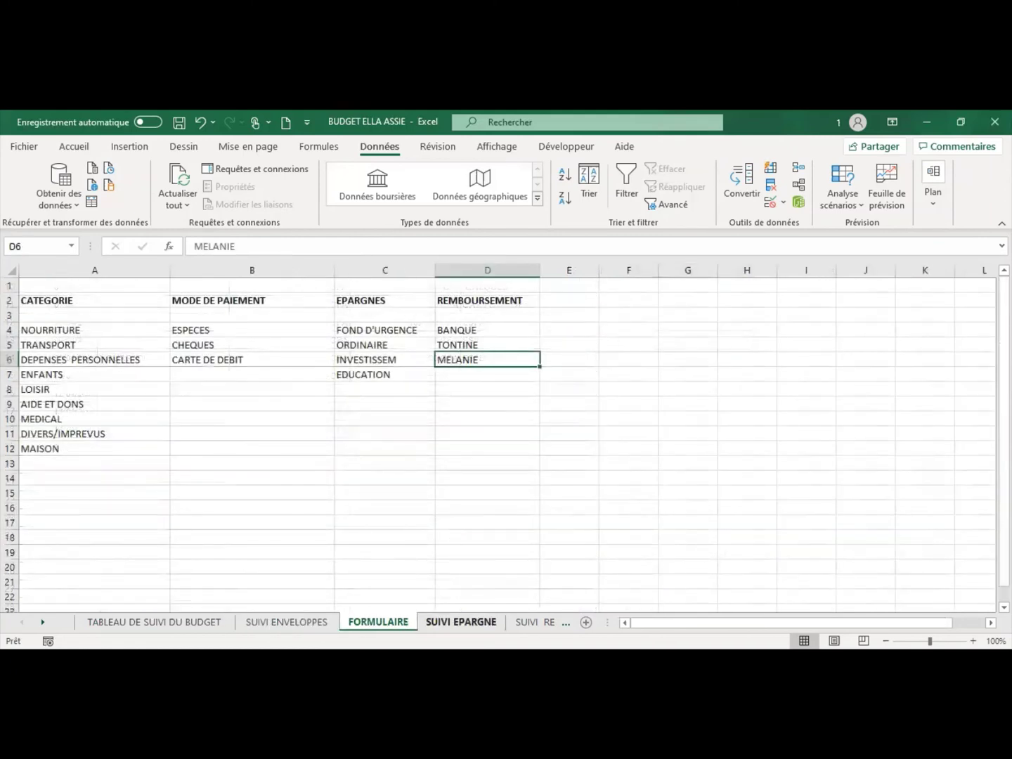
Step: Examine the savings entries, the SYNTHESE EPARGNE pivot table and the pie chart by category on the SUIVI EPARGNE sheet
{"action": "left_click", "coordinate": [461, 622]}
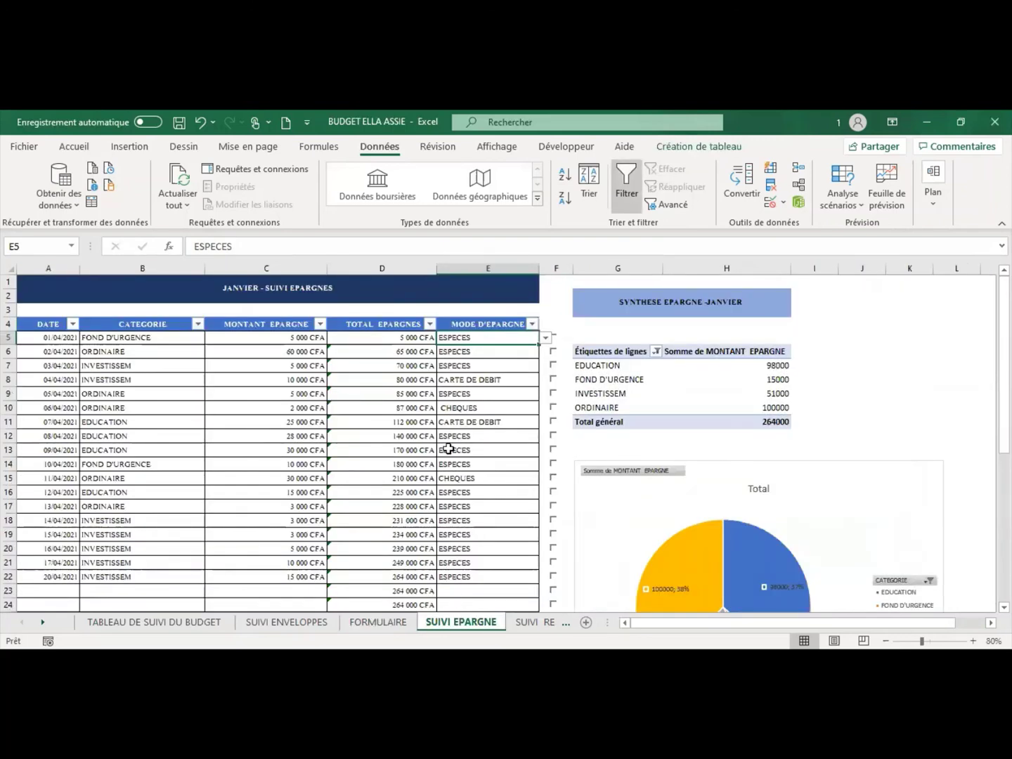
{"action": "scroll", "coordinate": [448, 448], "scroll_direction": "down", "scroll_amount": 1}
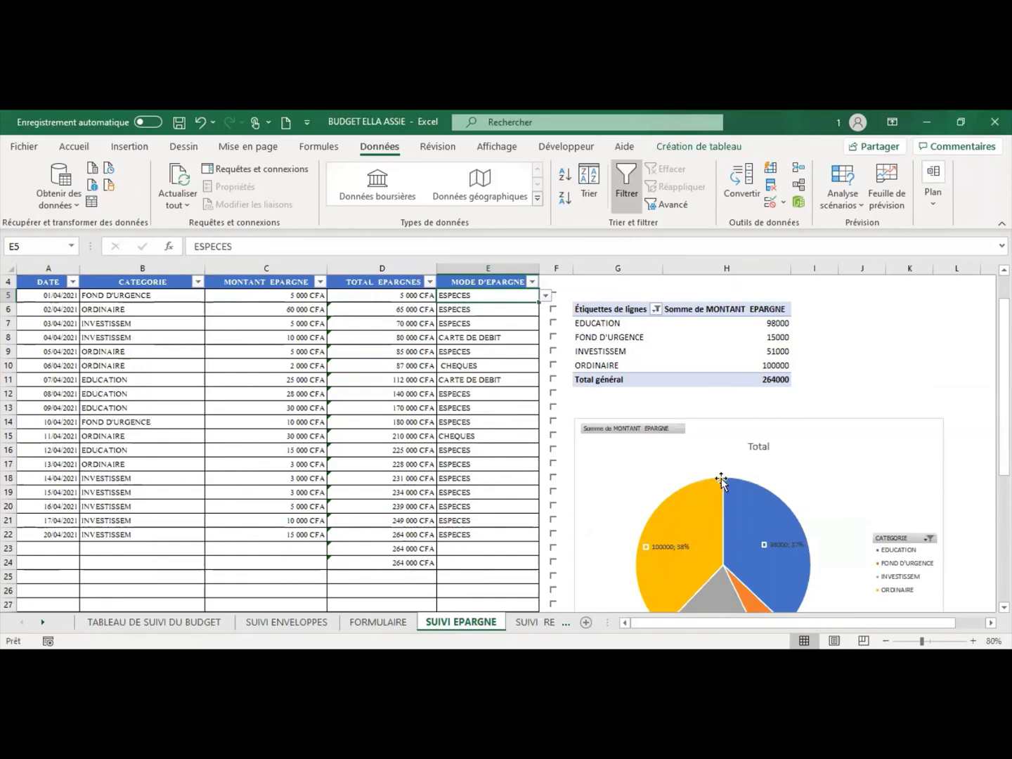
{"action": "scroll", "coordinate": [723, 481], "scroll_direction": "down", "scroll_amount": 2}
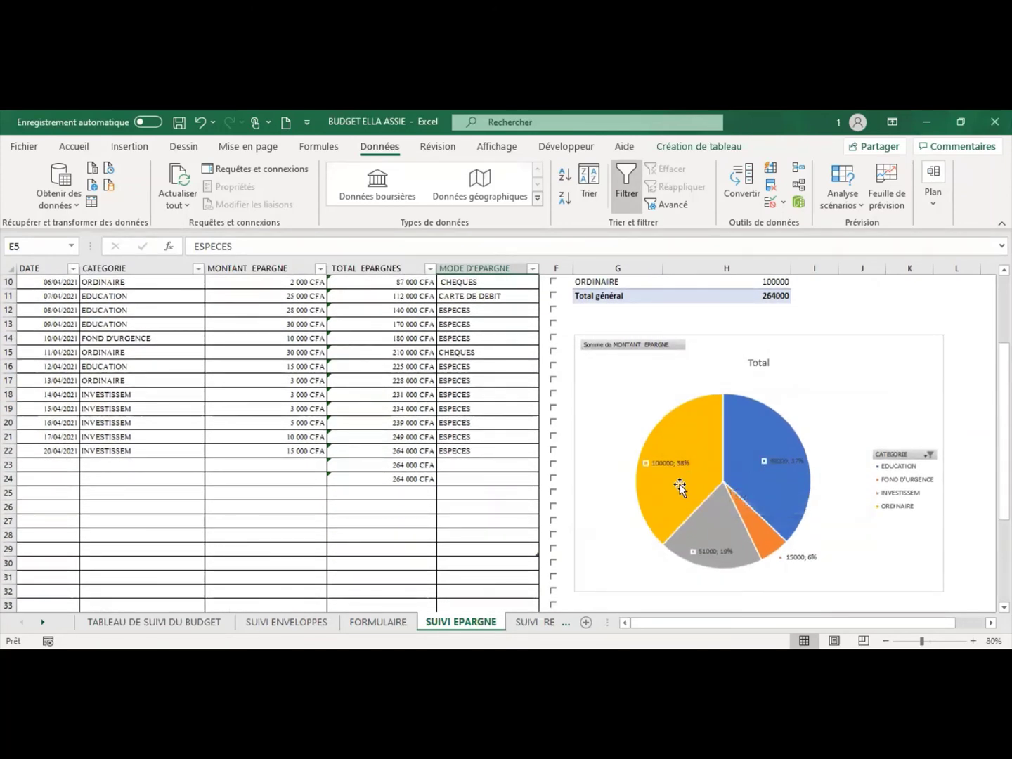
{"action": "mouse_move", "coordinate": [678, 481]}
{"action": "mouse_move", "coordinate": [638, 464]}
Step: Return to the TABLEAU DE SUIVI DU BUDGET sheet and show its treasury, income and envelope preparation sections
{"action": "left_click", "coordinate": [42, 623]}
{"action": "left_click", "coordinate": [22, 622]}
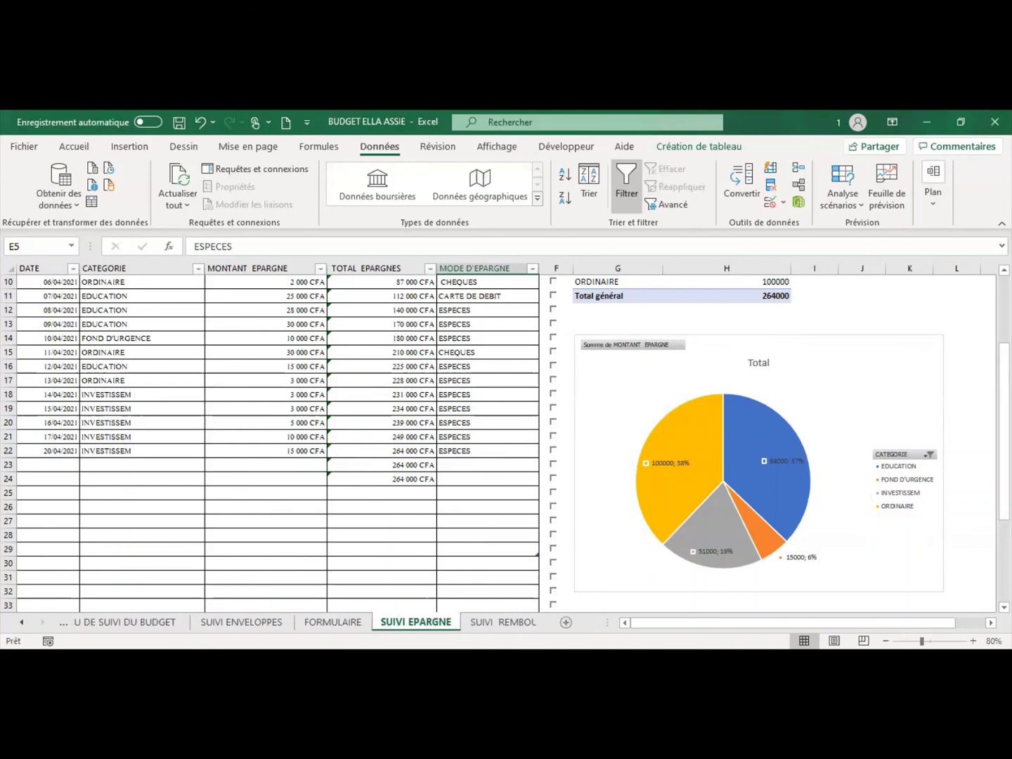
{"action": "left_click", "coordinate": [160, 622]}
{"action": "scroll", "coordinate": [255, 528], "scroll_direction": "up", "scroll_amount": 3}
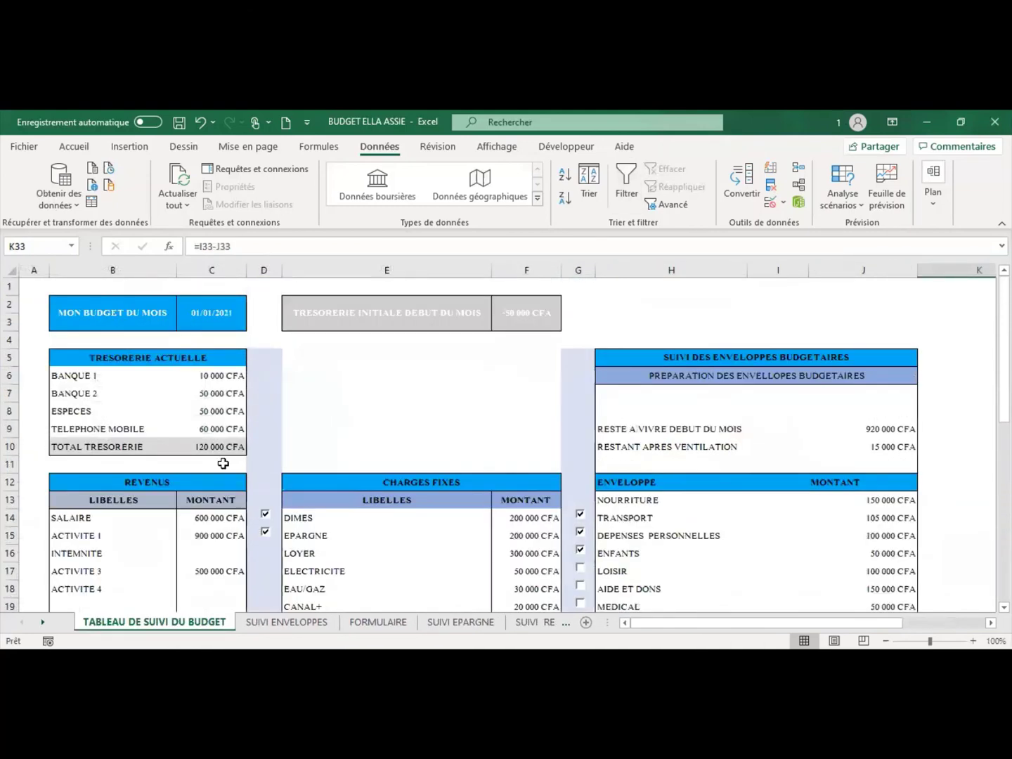